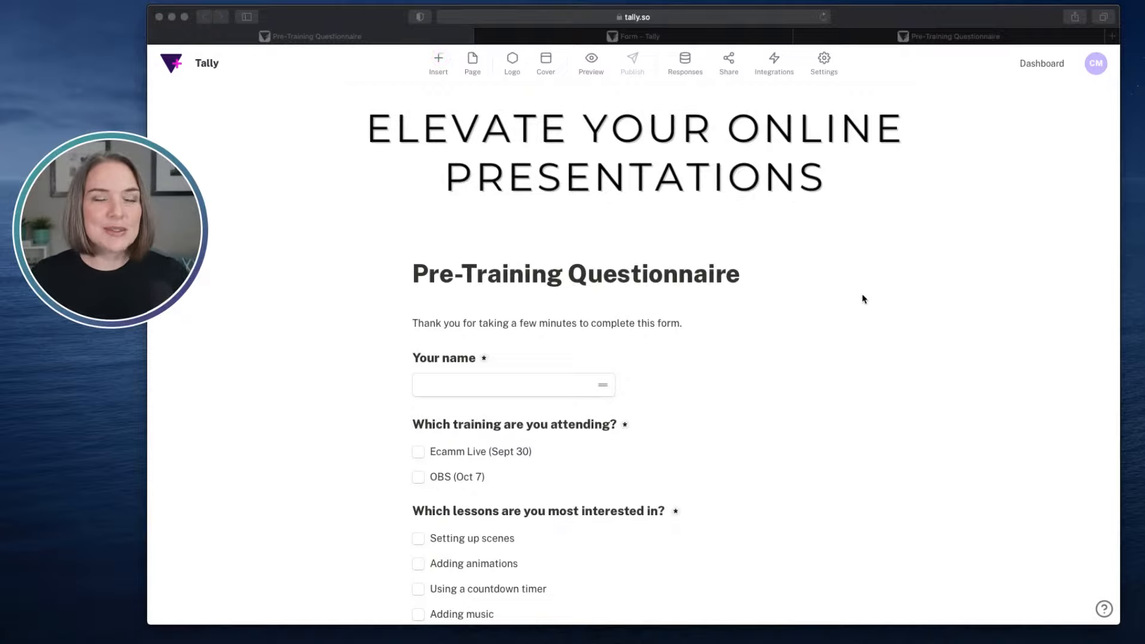
- Review the finished Pre-Training Questionnaire from its cover and title through all questions to the submit button
{"action": "scroll", "coordinate": [768, 316], "scroll_direction": "down", "scroll_amount": 3}
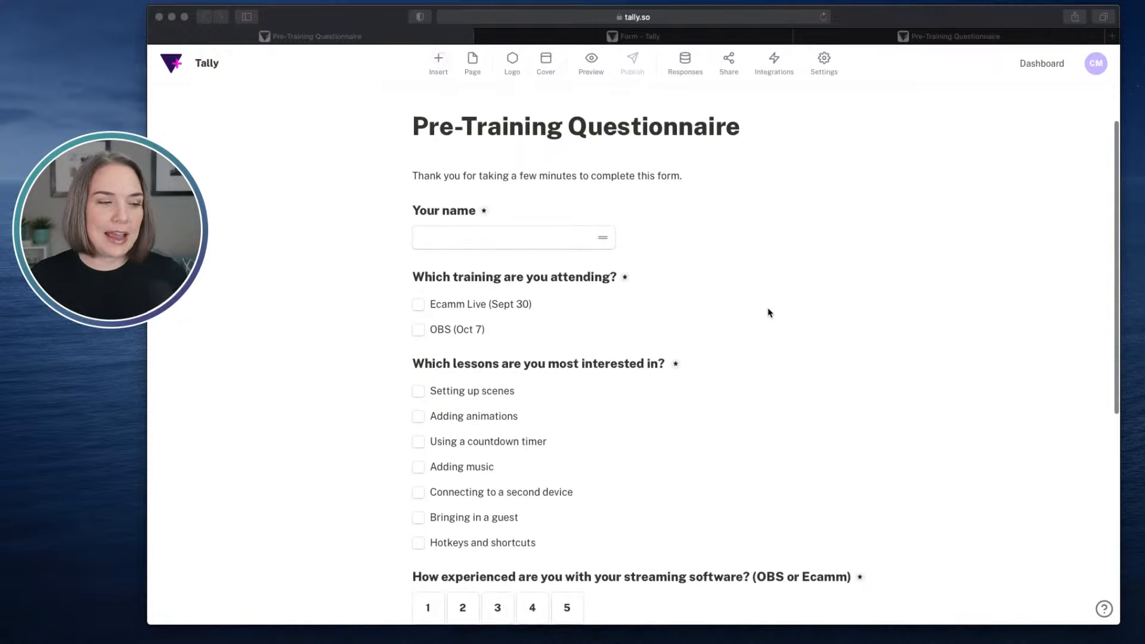
{"action": "scroll", "coordinate": [769, 311], "scroll_direction": "down", "scroll_amount": 1}
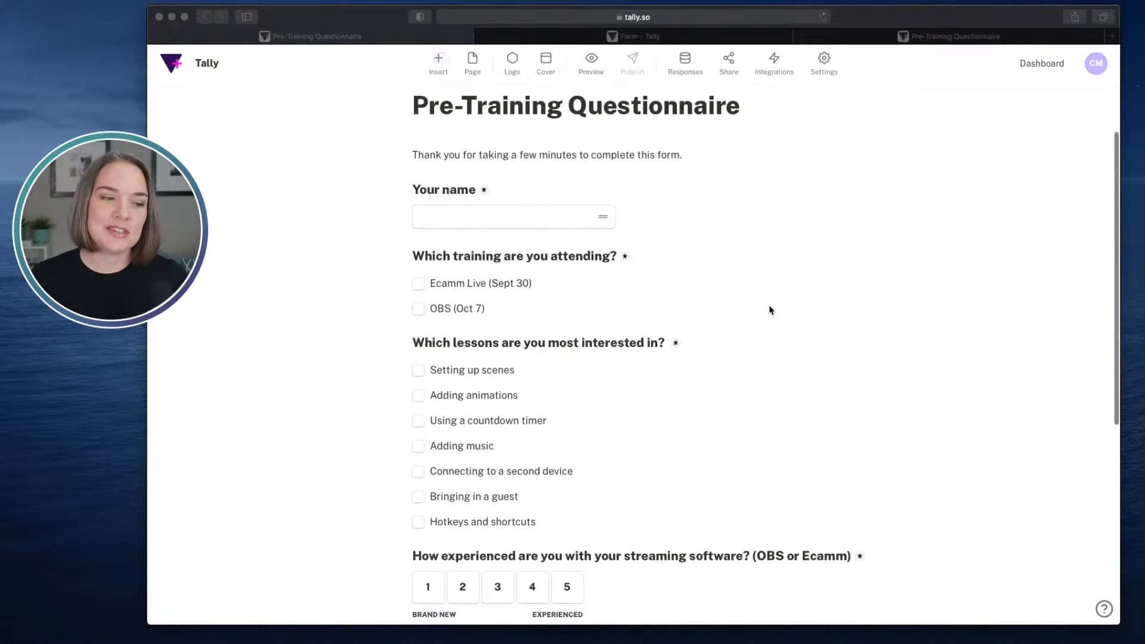
{"action": "scroll", "coordinate": [769, 311], "scroll_direction": "down", "scroll_amount": 1}
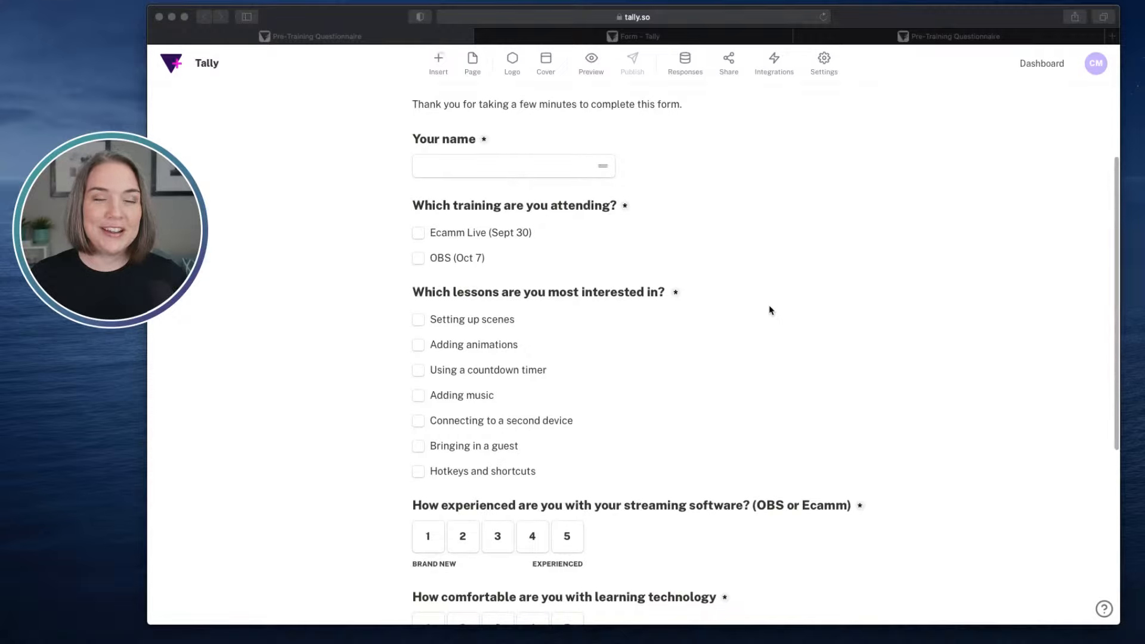
{"action": "scroll", "coordinate": [770, 310], "scroll_direction": "down", "scroll_amount": 3}
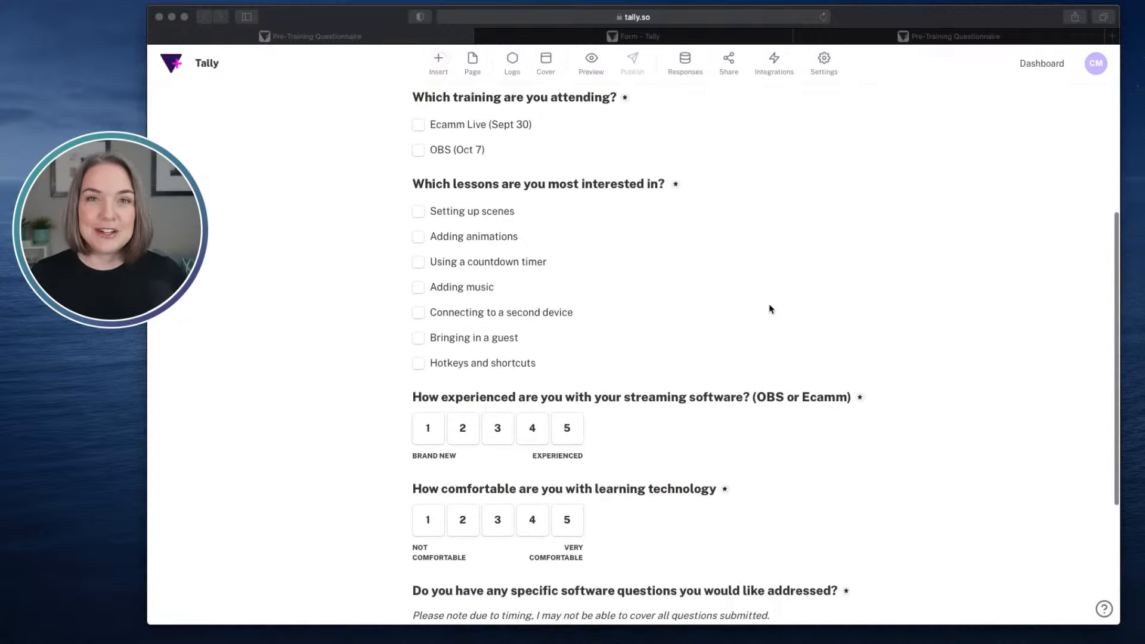
{"action": "scroll", "coordinate": [782, 307], "scroll_direction": "down", "scroll_amount": 4}
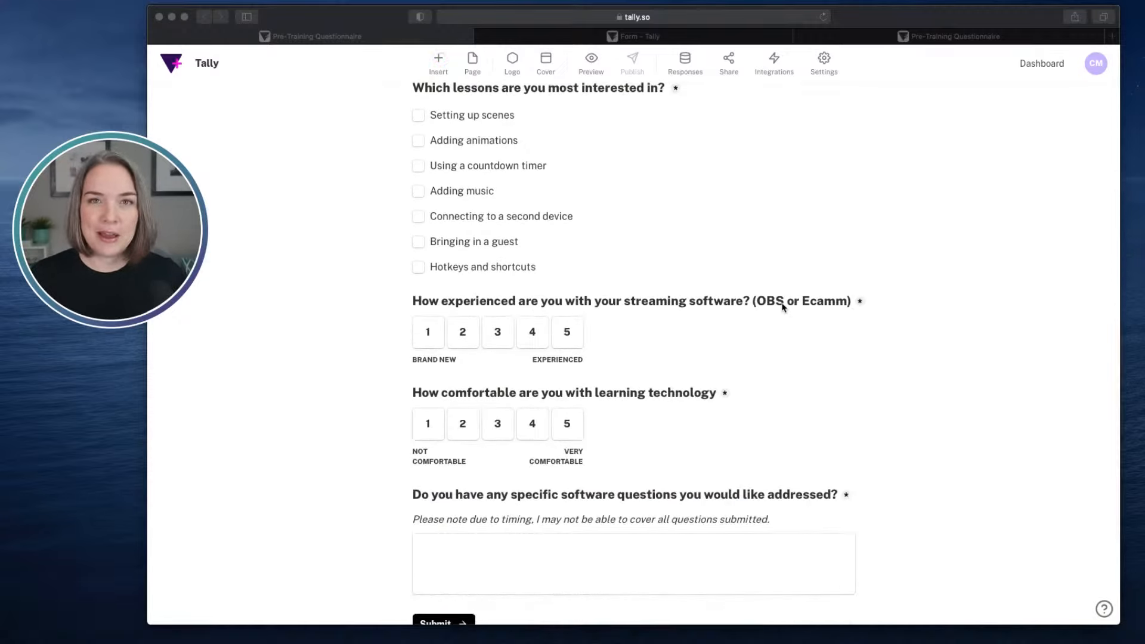
{"action": "scroll", "coordinate": [782, 307], "scroll_direction": "down", "scroll_amount": 1}
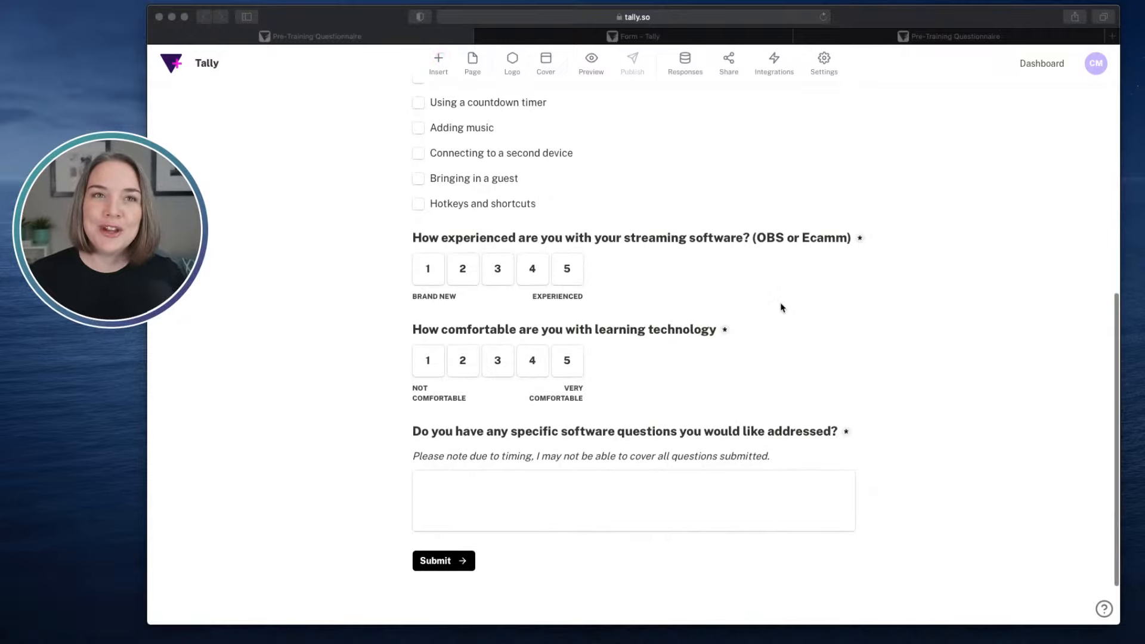
{"action": "scroll", "coordinate": [782, 307], "scroll_direction": "up", "scroll_amount": 2}
{"action": "scroll", "coordinate": [782, 308], "scroll_direction": "up", "scroll_amount": 5}
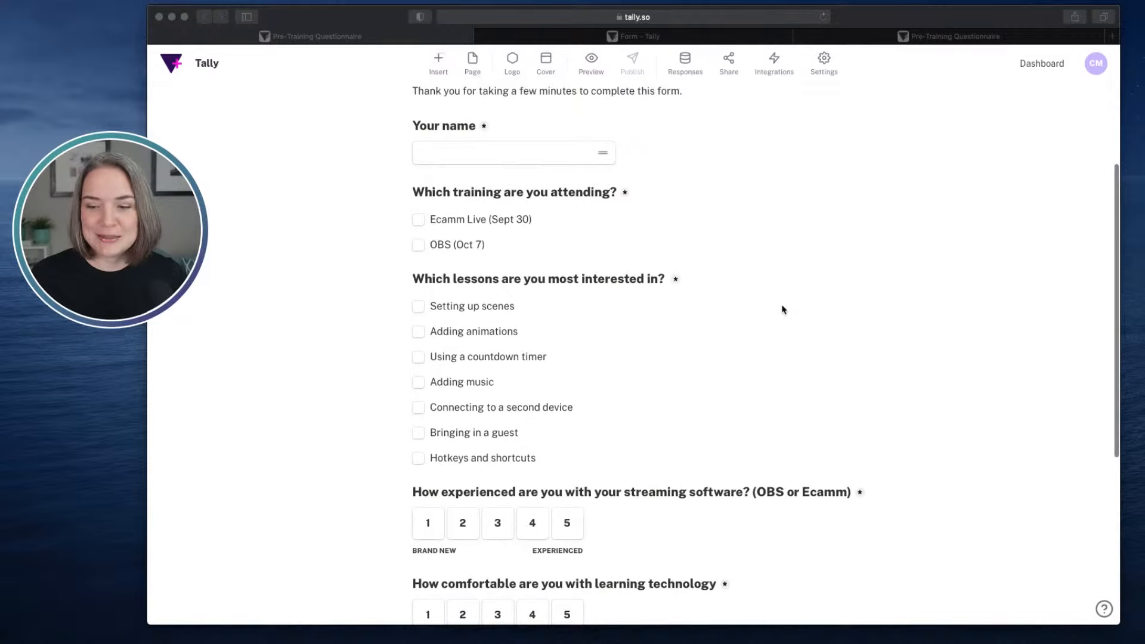
{"action": "scroll", "coordinate": [783, 309], "scroll_direction": "up", "scroll_amount": 3}
{"action": "scroll", "coordinate": [783, 310], "scroll_direction": "up", "scroll_amount": 3}
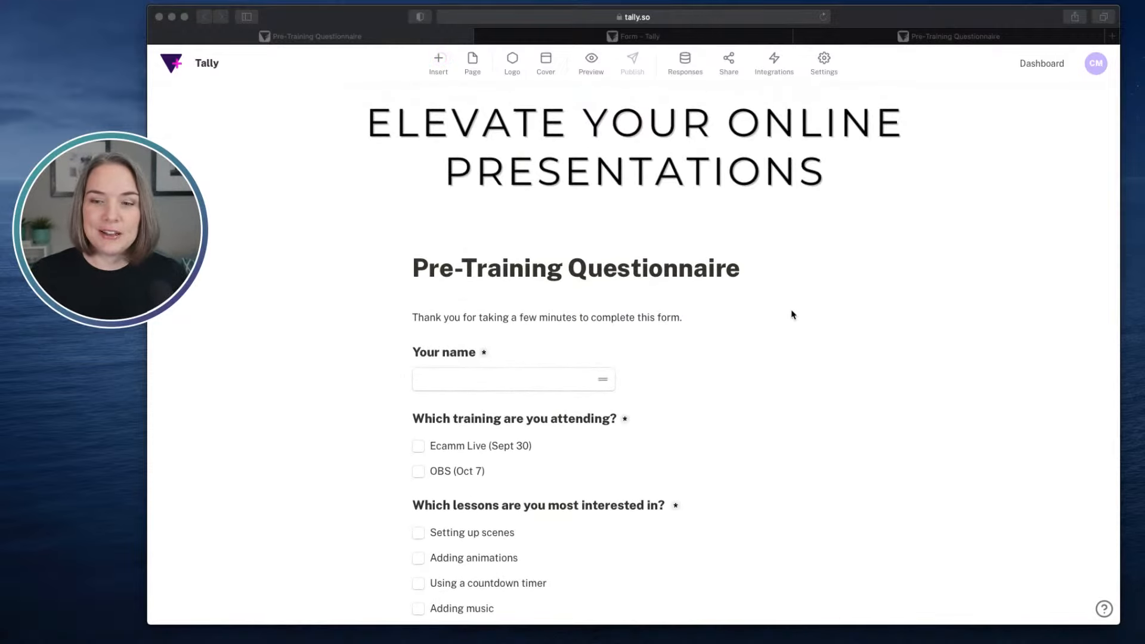
{"action": "scroll", "coordinate": [793, 315], "scroll_direction": "up", "scroll_amount": 1}
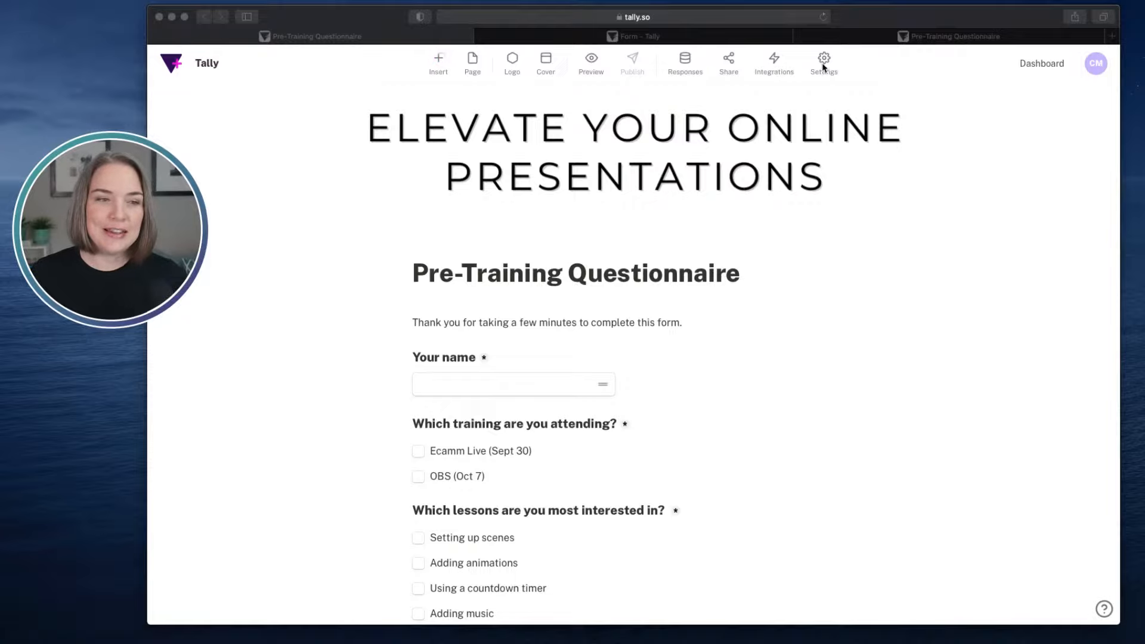
- Switch to the blank form and browse the gallery of form and survey templates without choosing one
{"action": "left_click", "coordinate": [661, 43]}
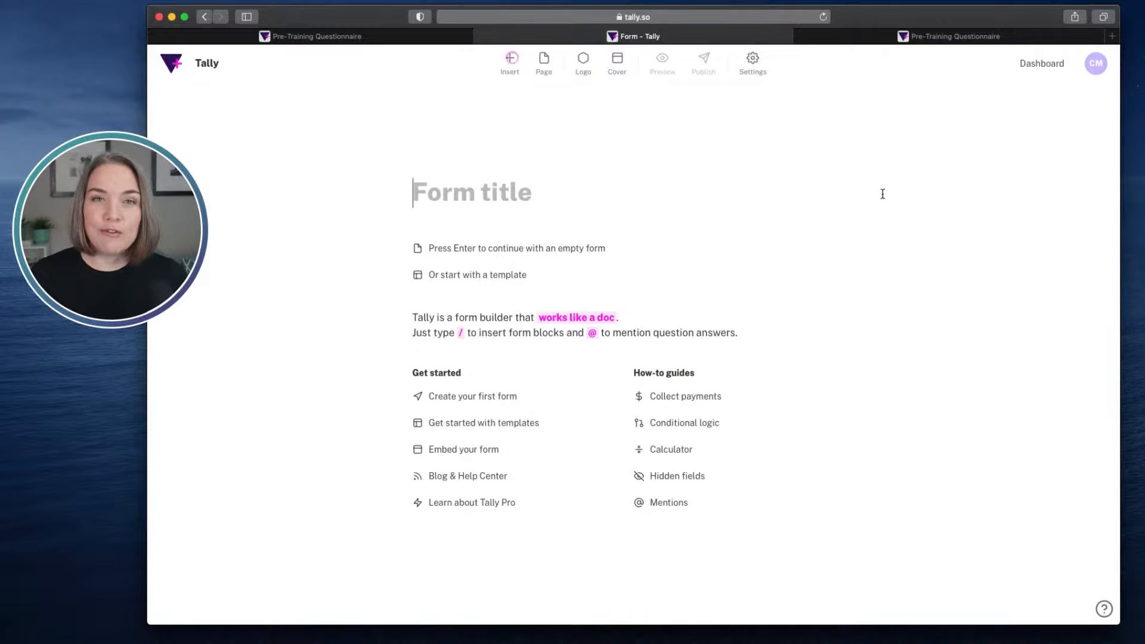
{"action": "left_click", "coordinate": [503, 278]}
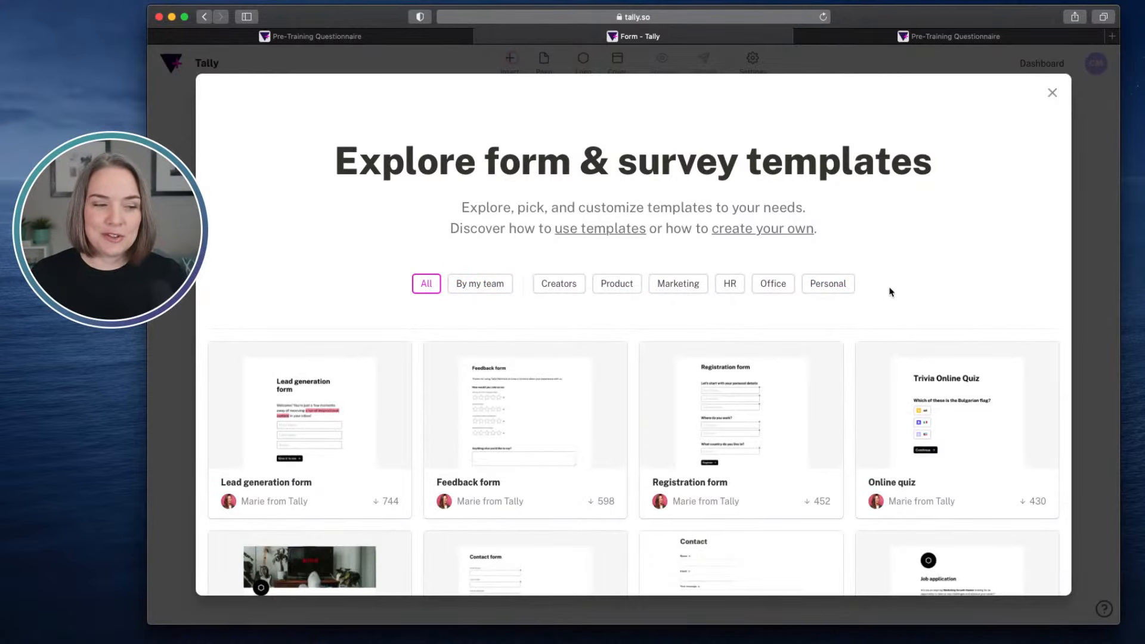
{"action": "scroll", "coordinate": [893, 289], "scroll_direction": "down", "scroll_amount": 1}
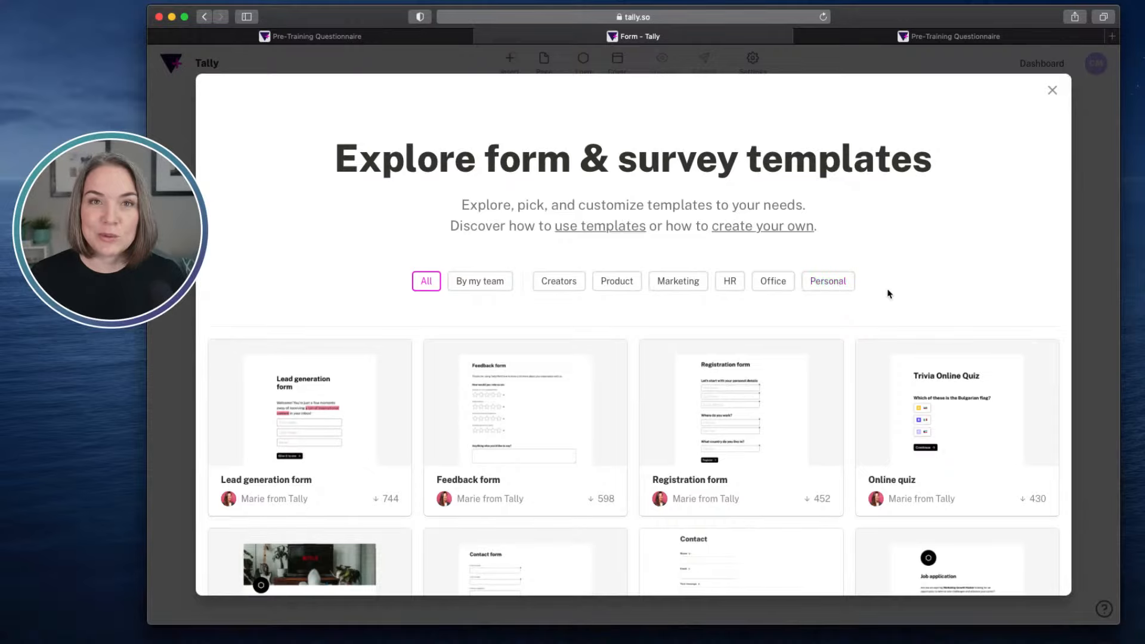
{"action": "scroll", "coordinate": [888, 292], "scroll_direction": "down", "scroll_amount": 5}
{"action": "scroll", "coordinate": [889, 292], "scroll_direction": "down", "scroll_amount": 1}
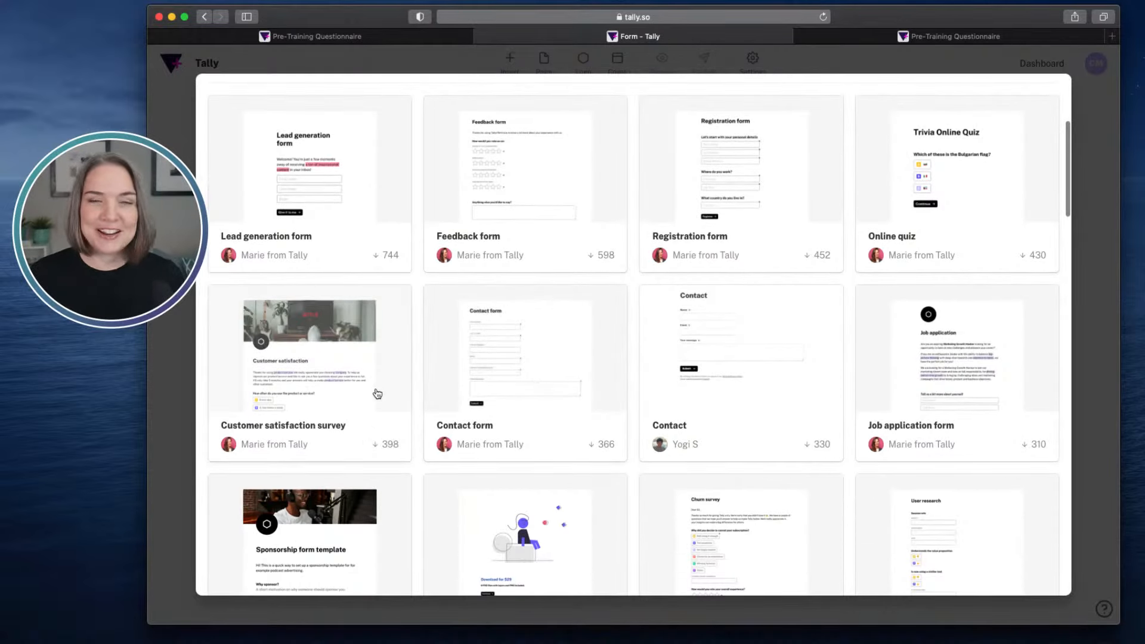
{"action": "scroll", "coordinate": [591, 387], "scroll_direction": "down", "scroll_amount": 5}
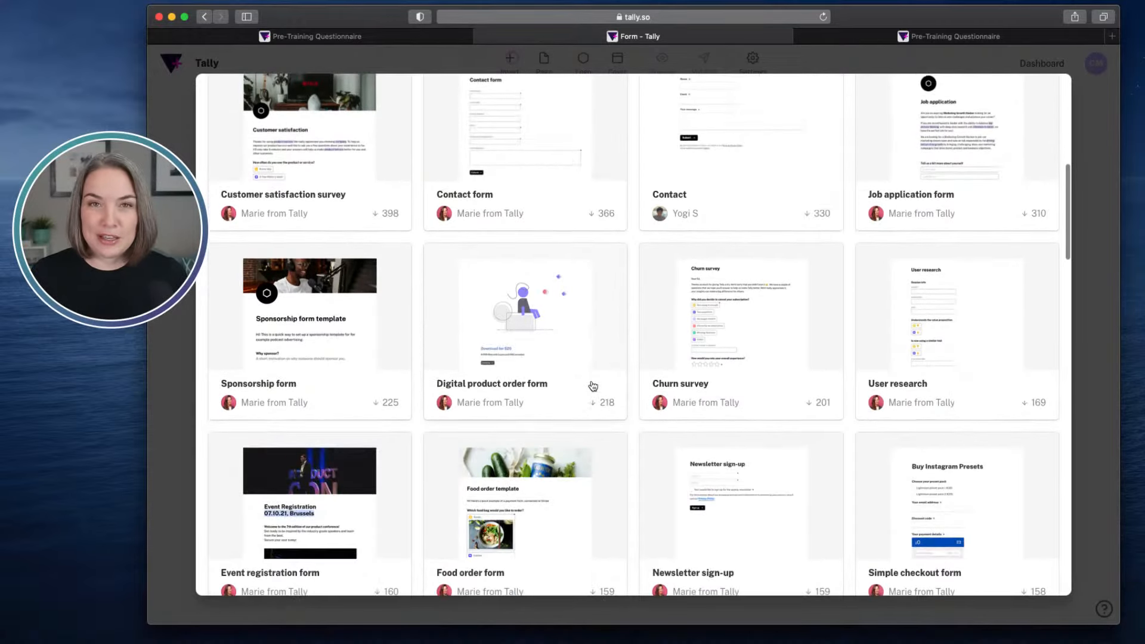
{"action": "scroll", "coordinate": [593, 386], "scroll_direction": "down", "scroll_amount": 1}
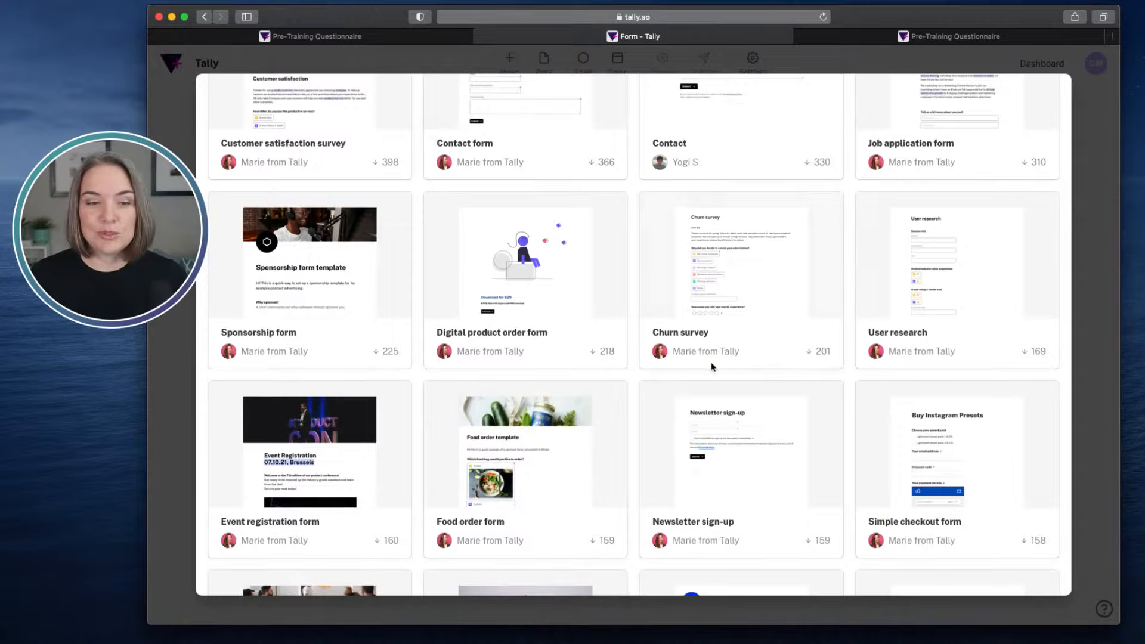
{"action": "left_click", "coordinate": [1091, 325]}
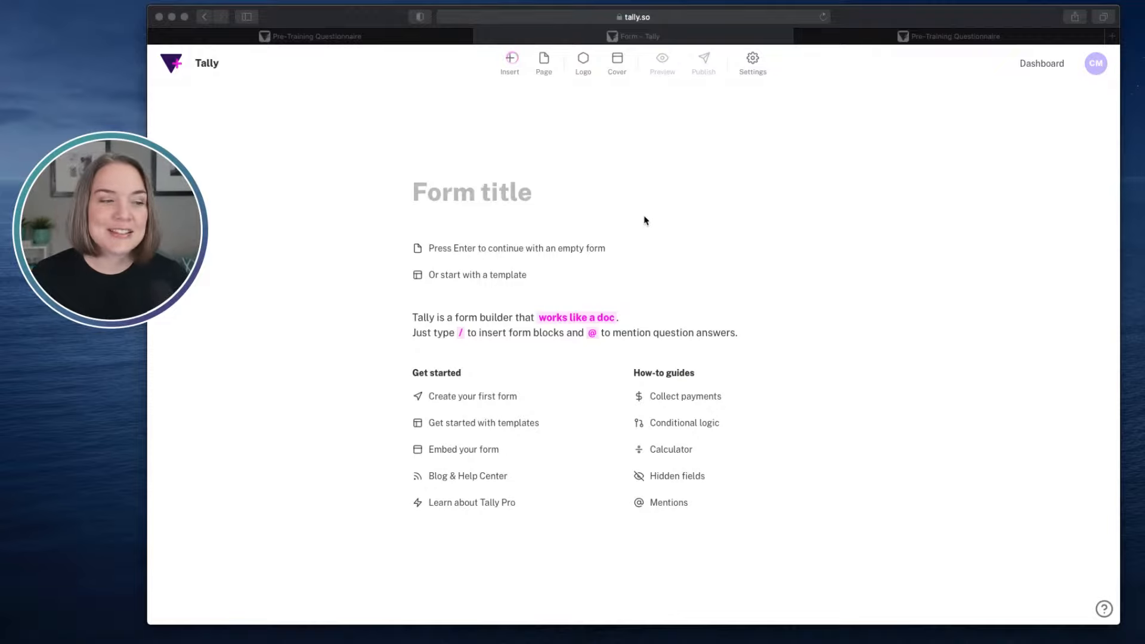
- Title the blank form "Pre-Training Questionnaire"
{"action": "left_click", "coordinate": [493, 199]}
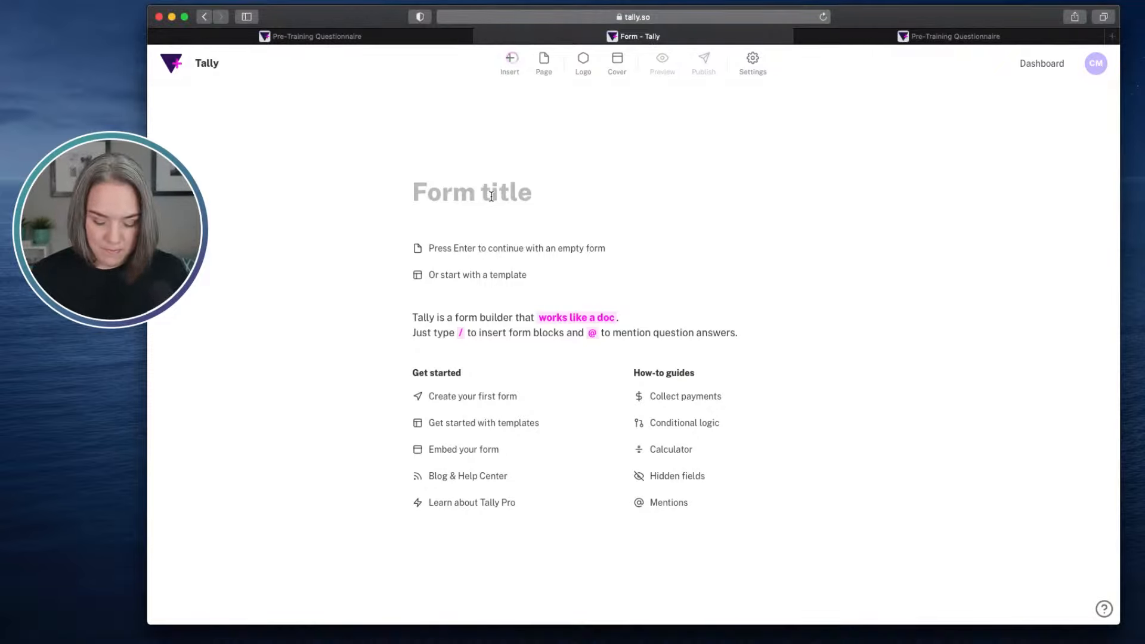
{"action": "type", "text": "Pre-Q"}
{"action": "key", "text": "BackSpace"}
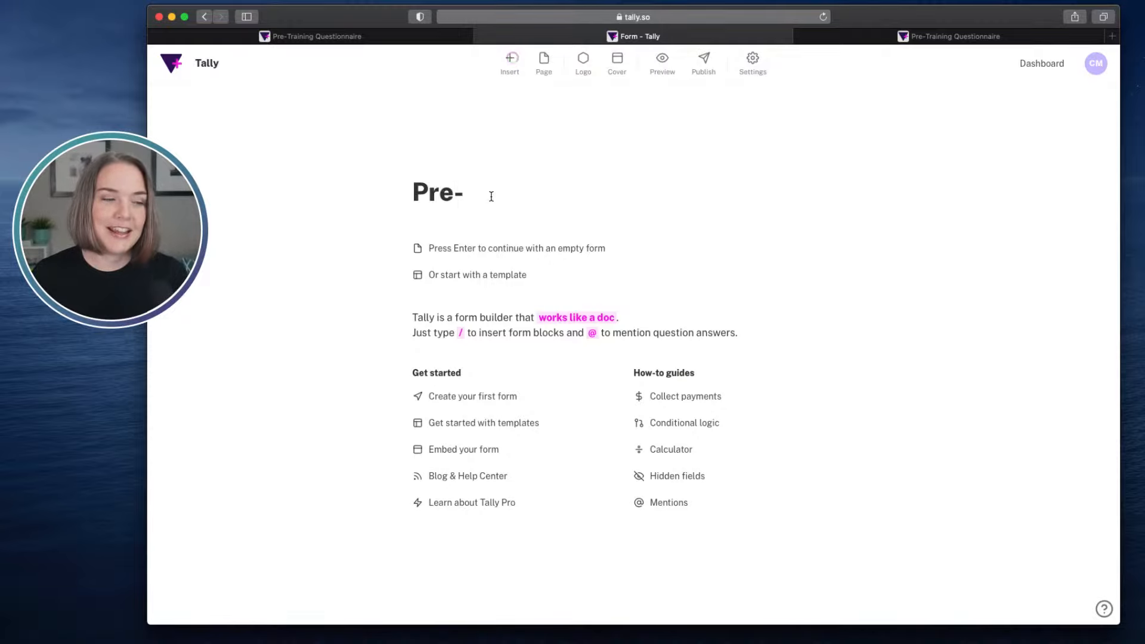
{"action": "type", "text": "Training "}
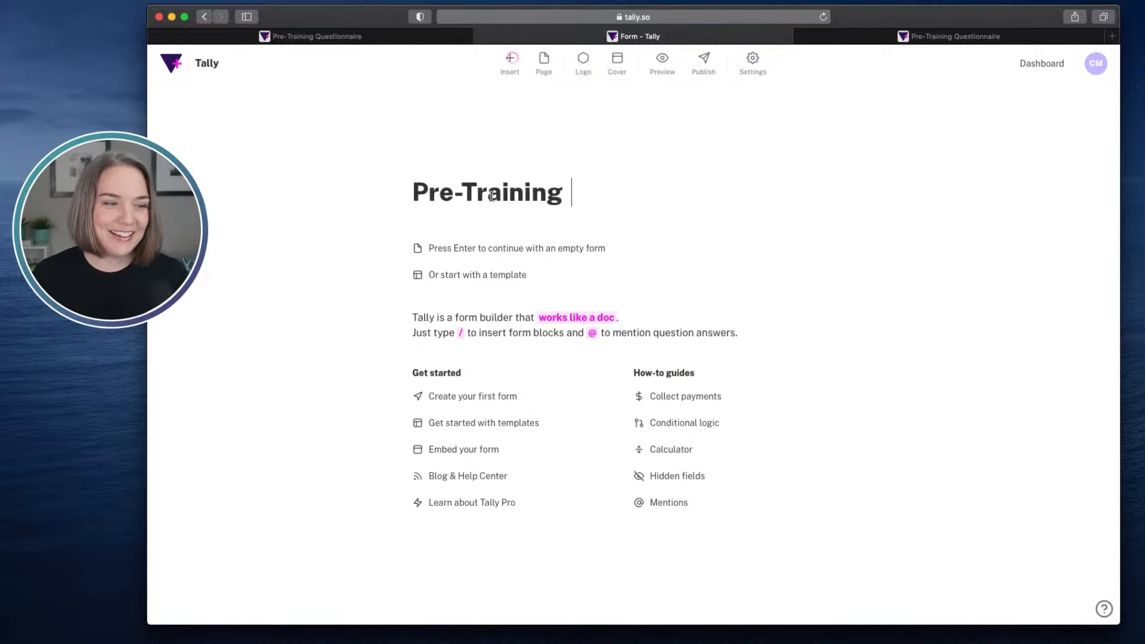
{"action": "type", "text": "Questionnaire"}
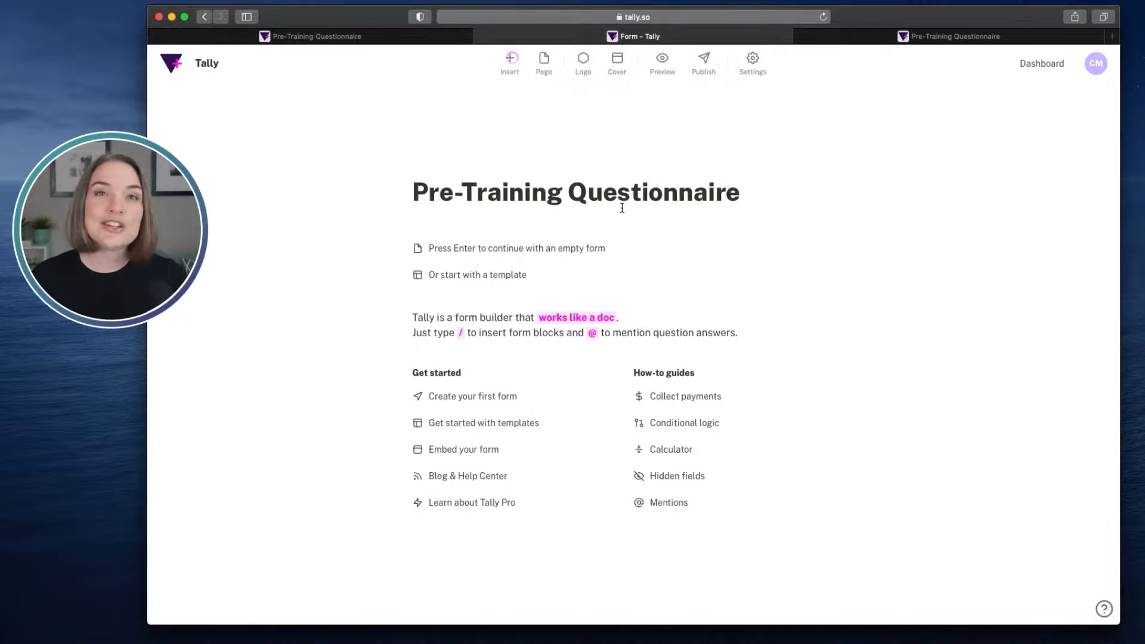
- Add a logo placeholder above the form title and remove it again
{"action": "left_click", "coordinate": [584, 69]}
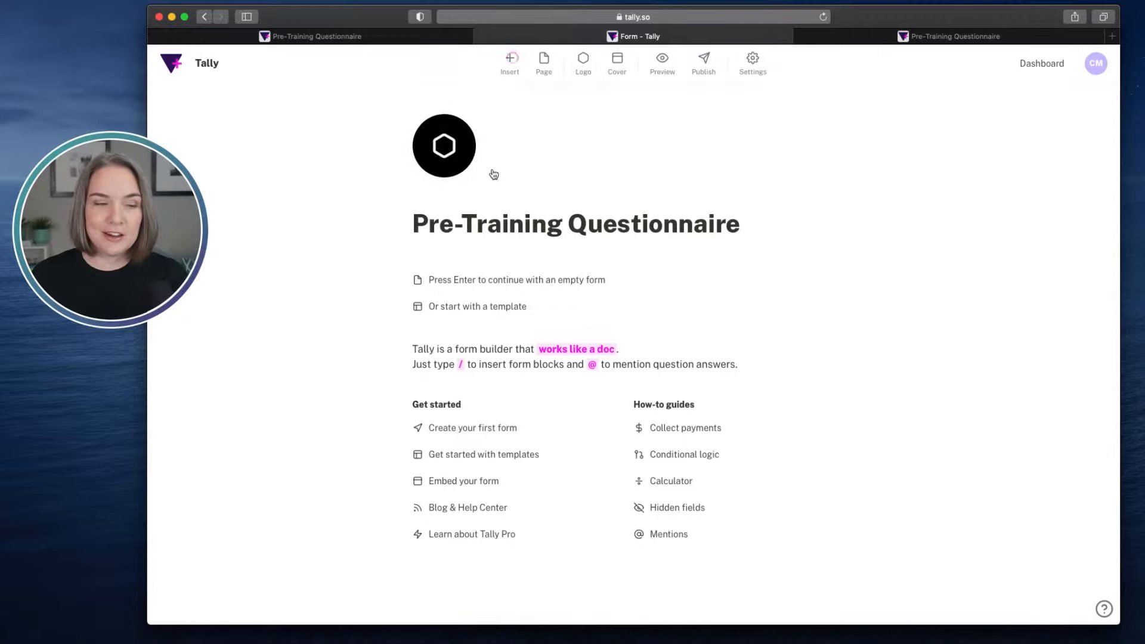
{"action": "left_click", "coordinate": [458, 144]}
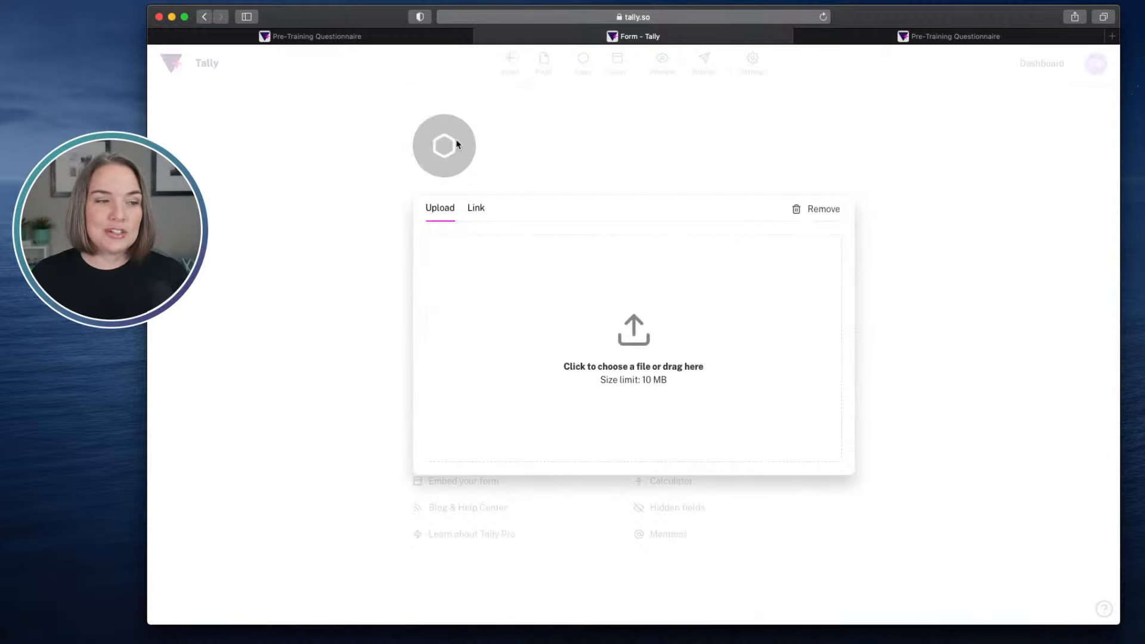
{"action": "left_click", "coordinate": [825, 209]}
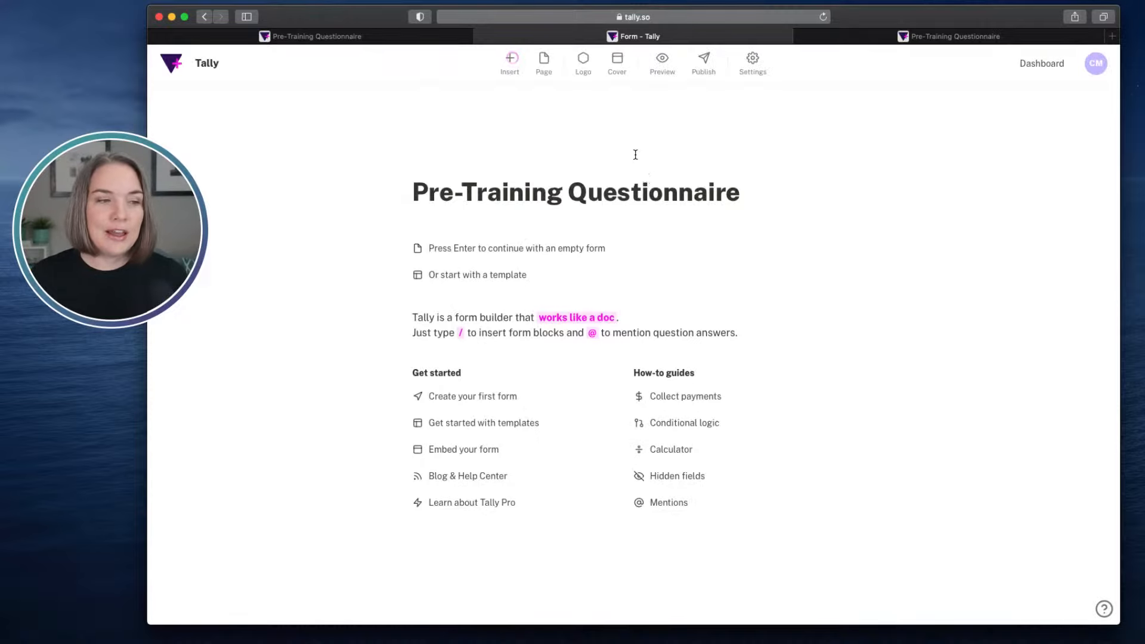
- Add a cover to the form and upload the "Elevate Your Online Presentations" banner image for it
{"action": "left_click", "coordinate": [620, 70]}
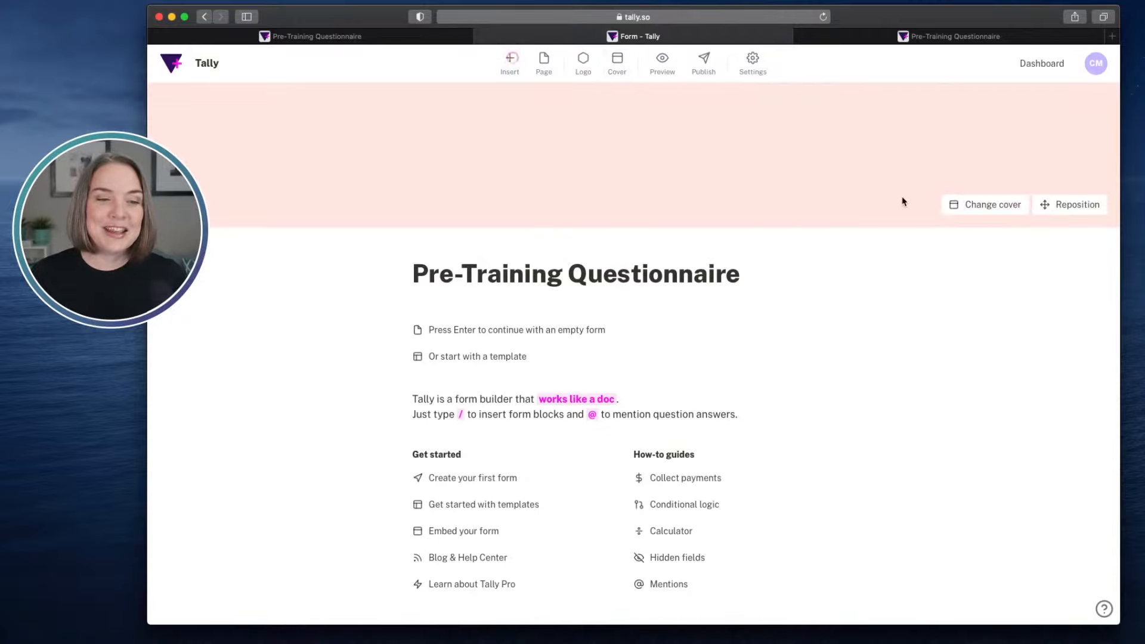
{"action": "left_click", "coordinate": [978, 210]}
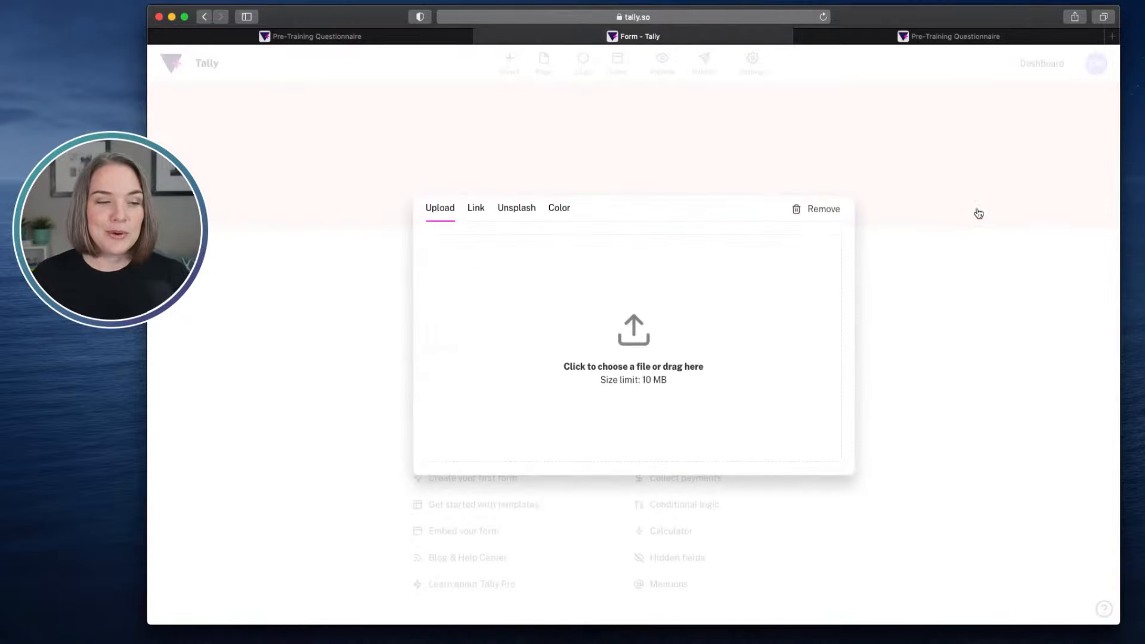
{"action": "left_click", "coordinate": [516, 210]}
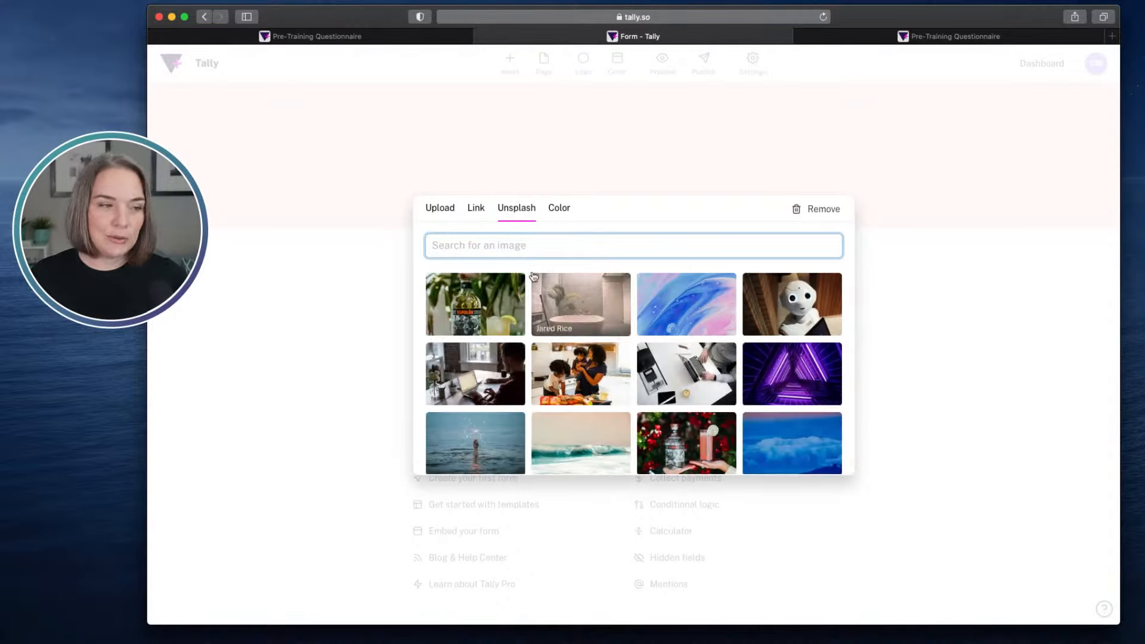
{"action": "left_click", "coordinate": [476, 210]}
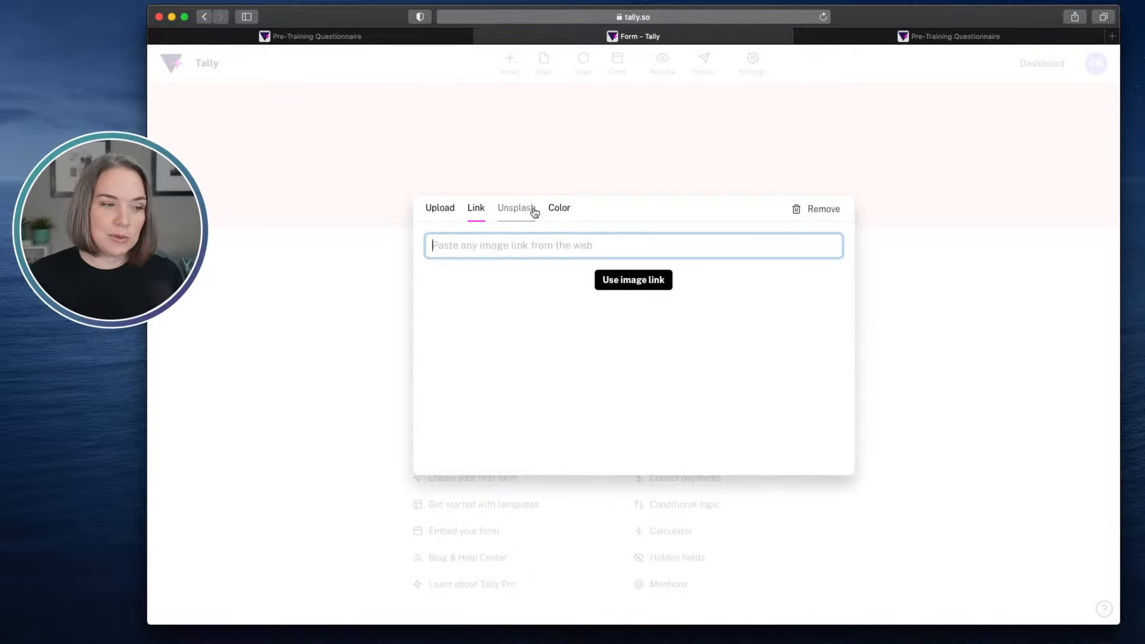
{"action": "left_click", "coordinate": [560, 210]}
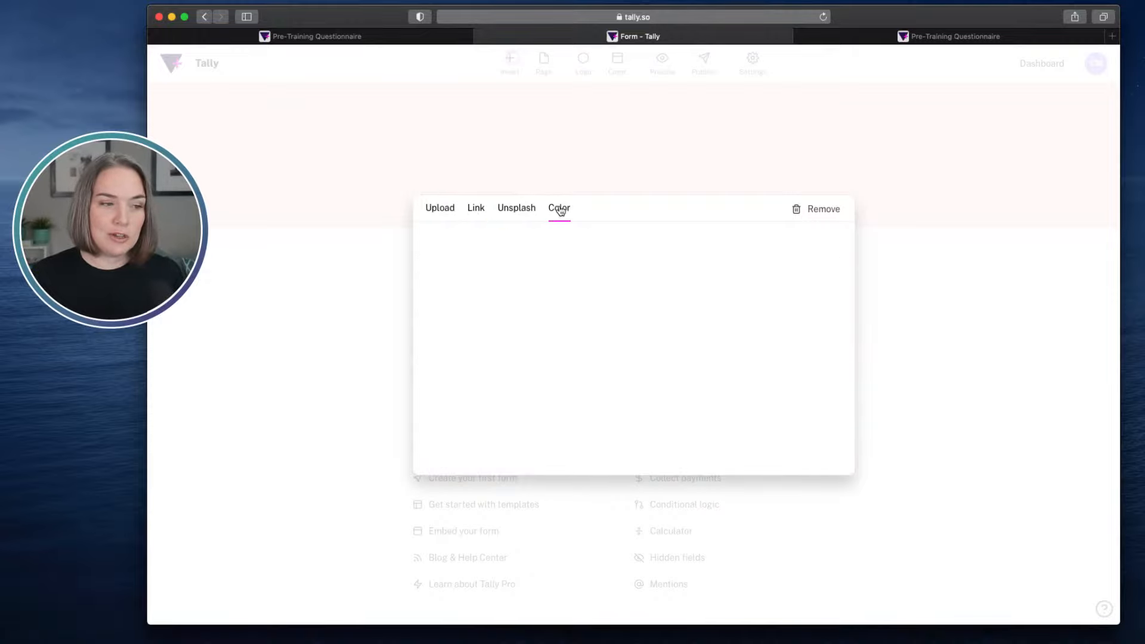
{"action": "left_click", "coordinate": [433, 210]}
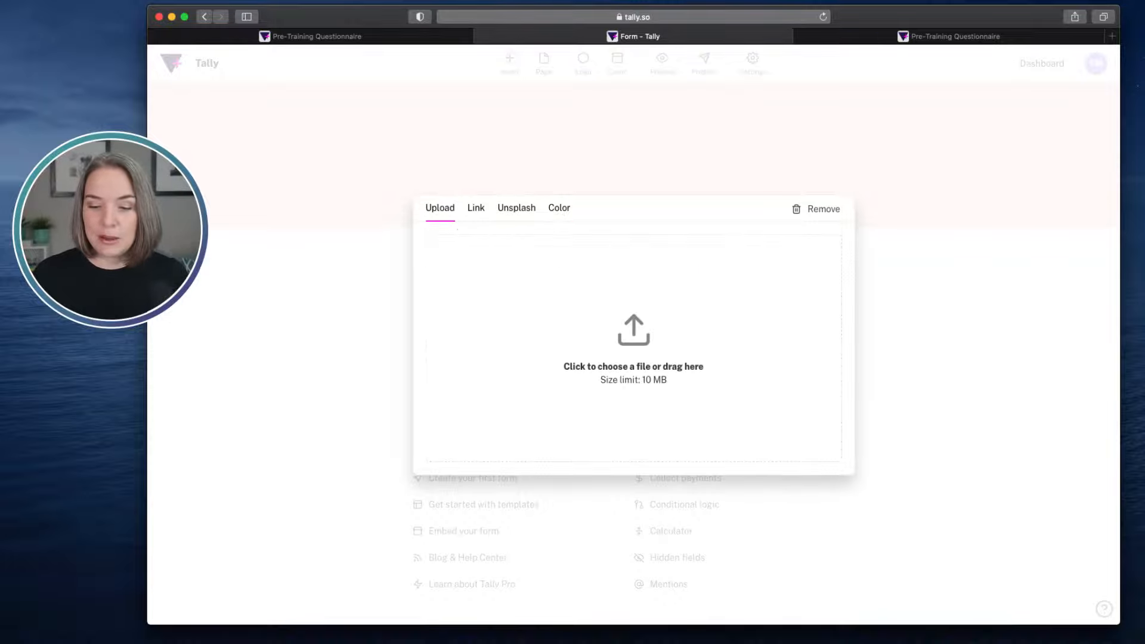
{"action": "left_click_drag", "start_coordinate": [697, 449], "coordinate": [602, 329]}
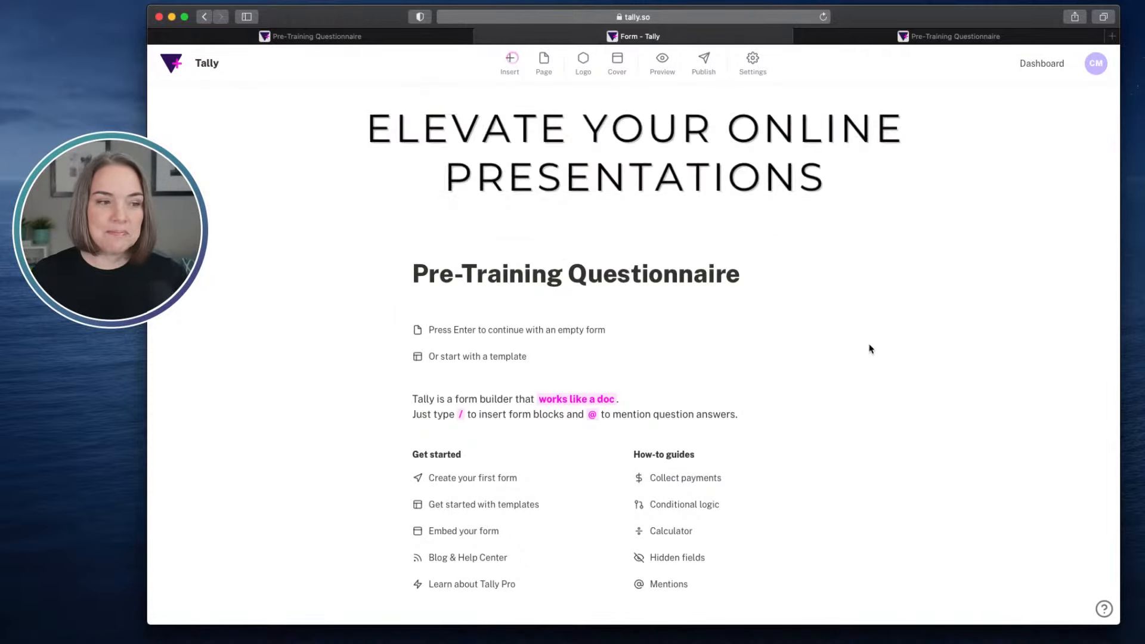
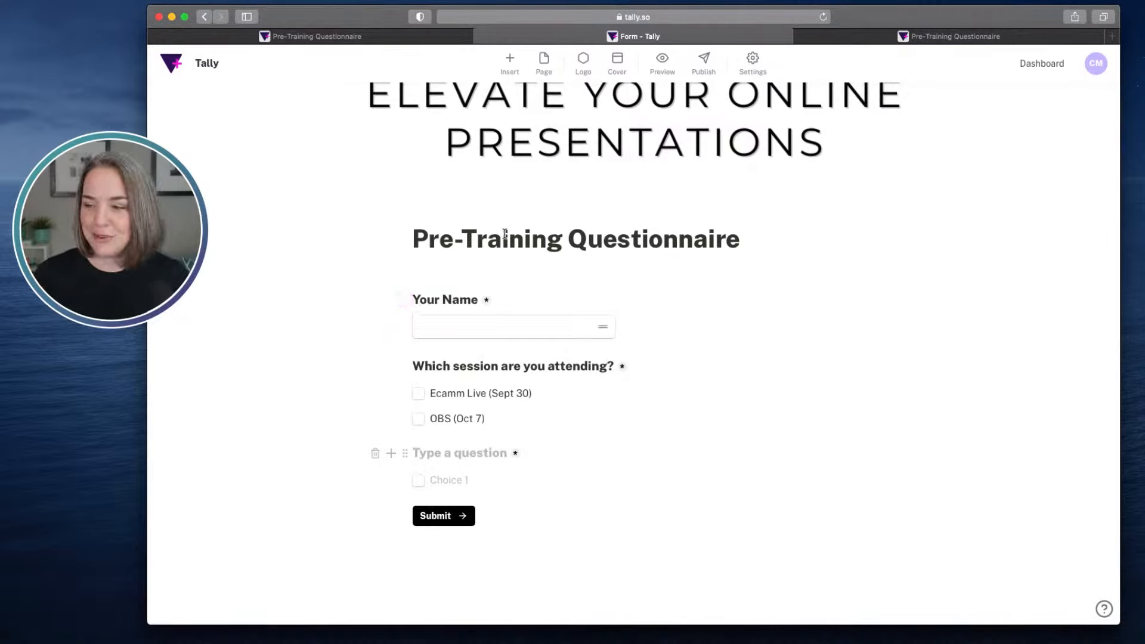
- Word the new checkboxes question as "Which lessons are you most interested in learning?"
{"action": "type", "text": "Which"}
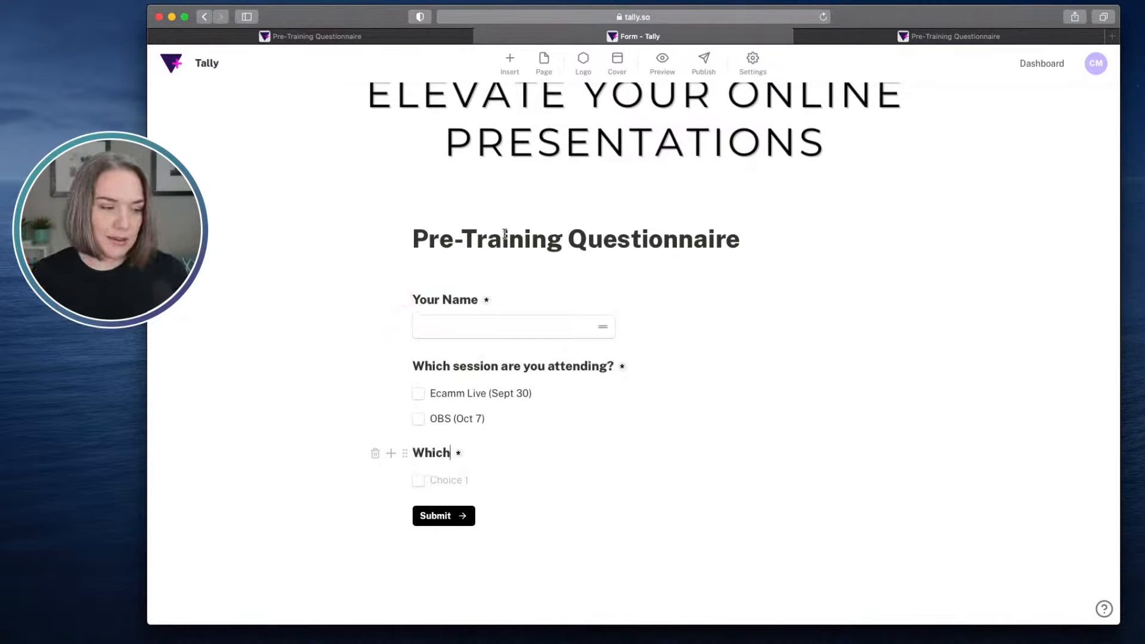
{"action": "type", "text": " lesson"}
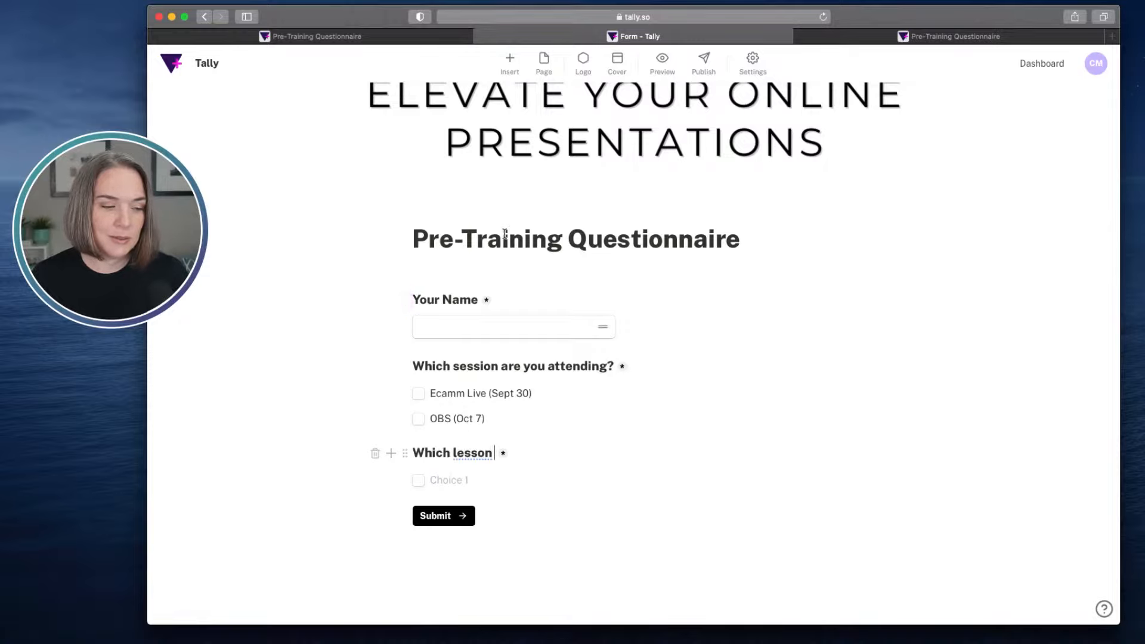
{"action": "type", "text": "s are you most "}
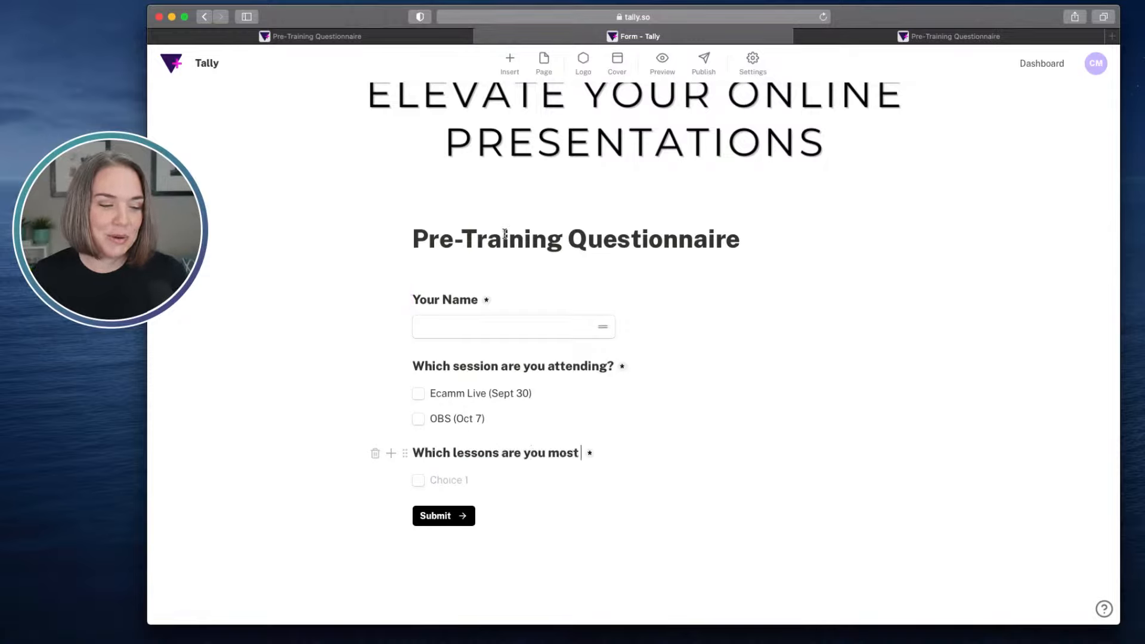
{"action": "type", "text": "interested i"}
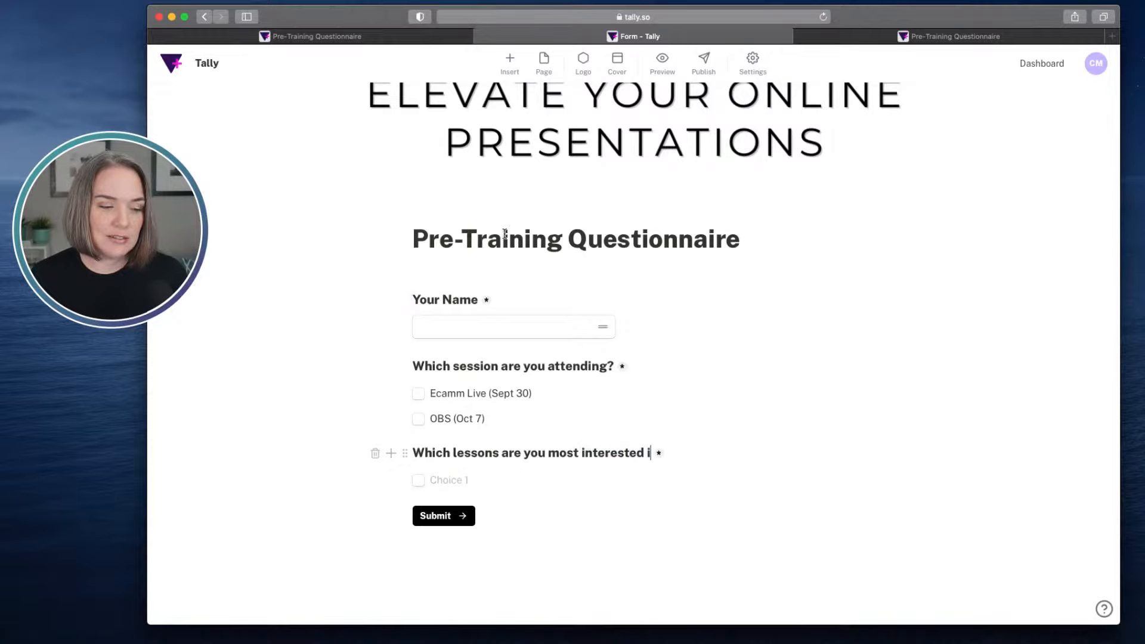
{"action": "type", "text": "n learning?"}
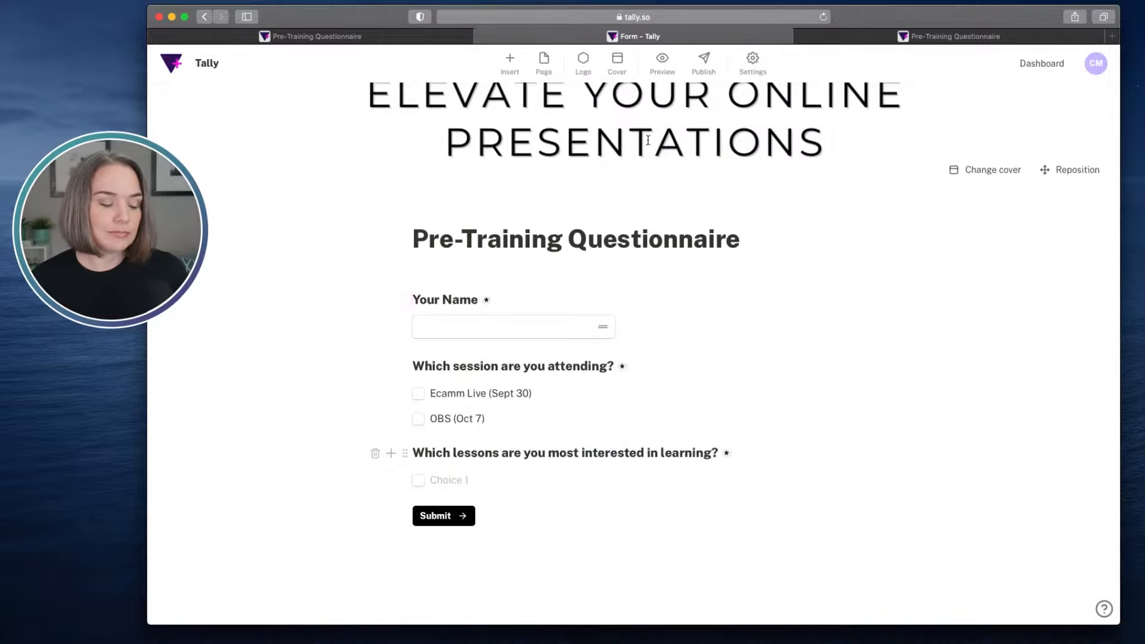
- Add the choices "Setting up scenes" and "Adding animations" to the lessons question
{"action": "scroll", "coordinate": [648, 140], "scroll_direction": "down", "scroll_amount": 1}
{"action": "left_click", "coordinate": [457, 454]}
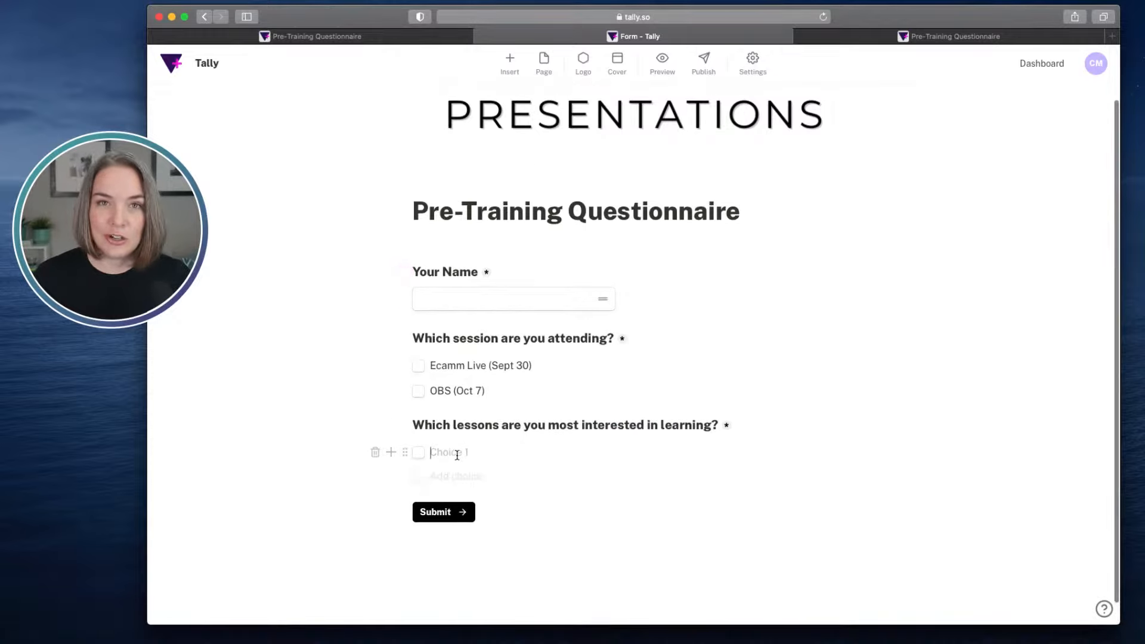
{"action": "type", "text": "Sett"}
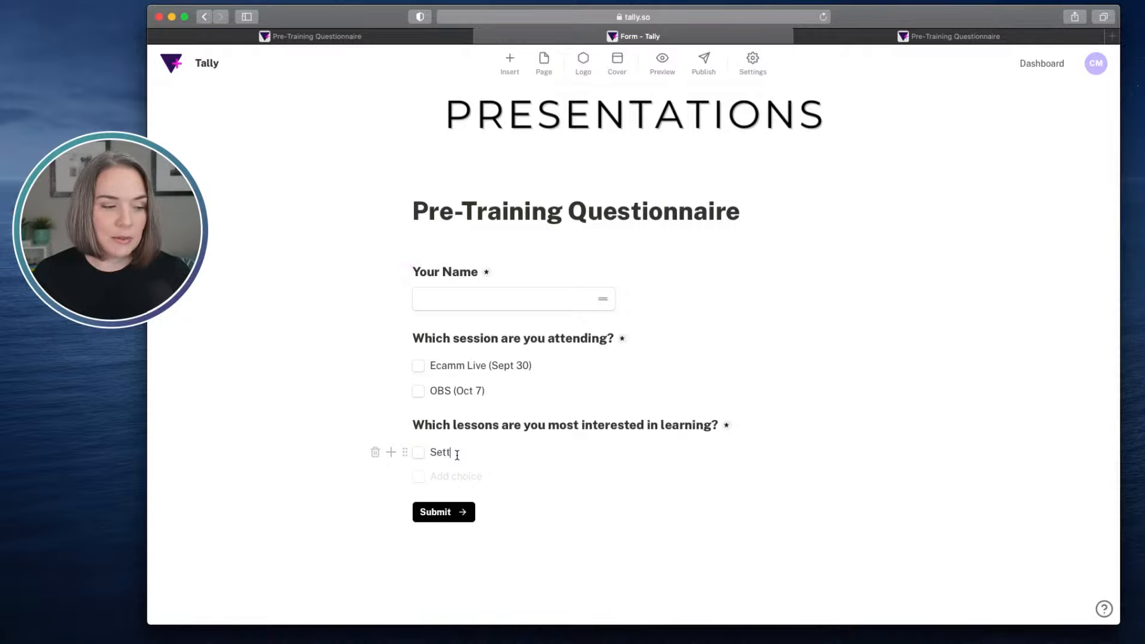
{"action": "type", "text": "ing up scenes"}
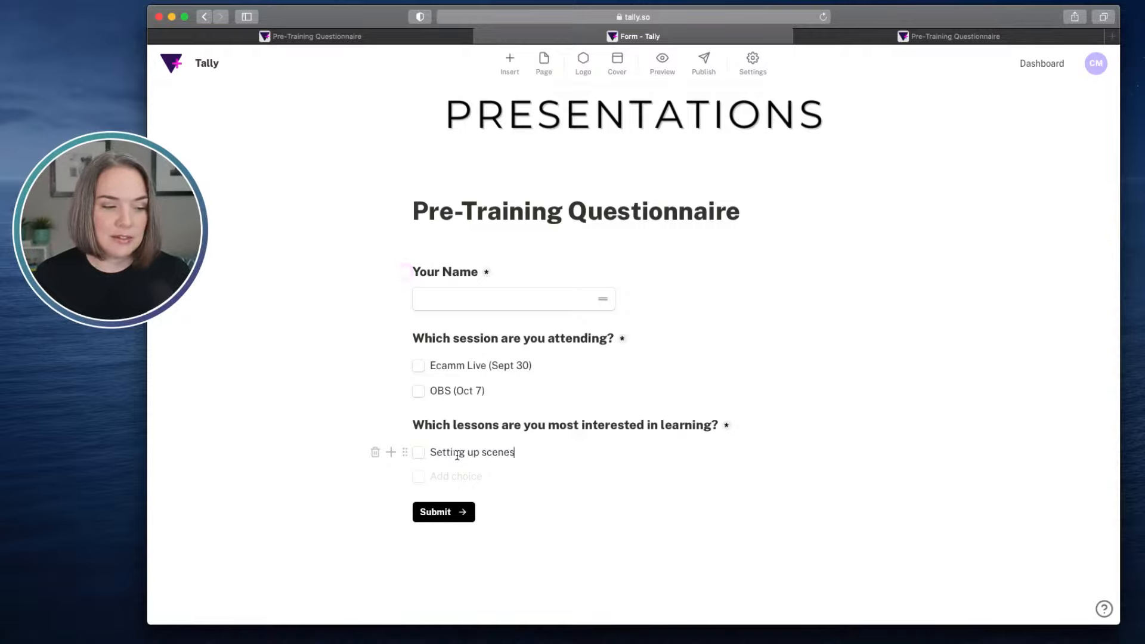
{"action": "key", "text": "Return"}
{"action": "type", "text": "A"}
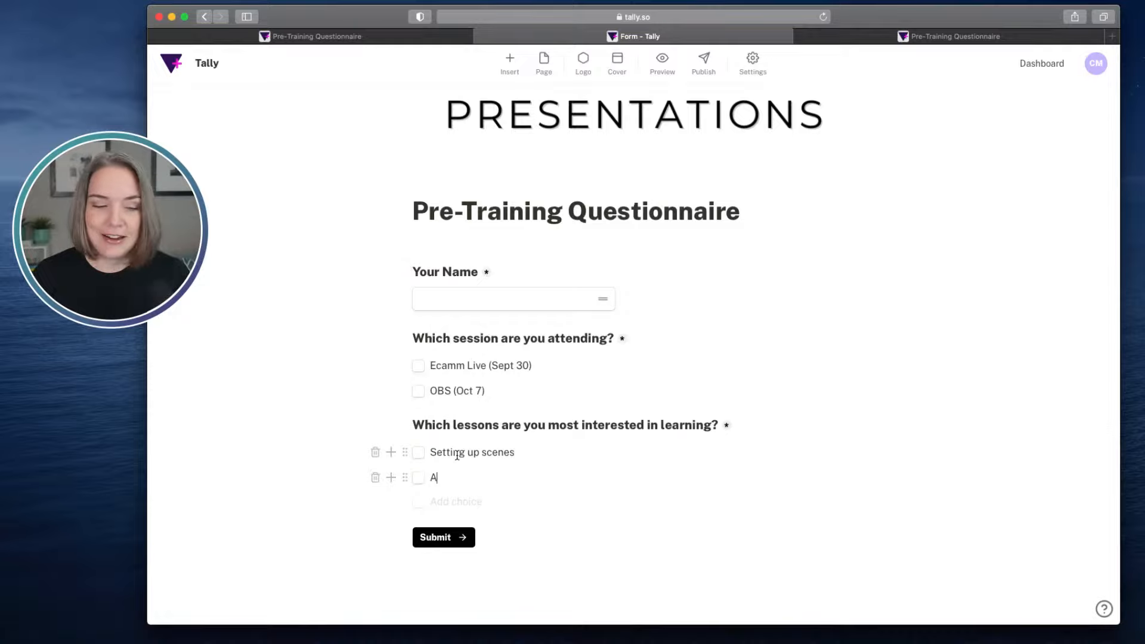
{"action": "type", "text": "dding adnimations"}
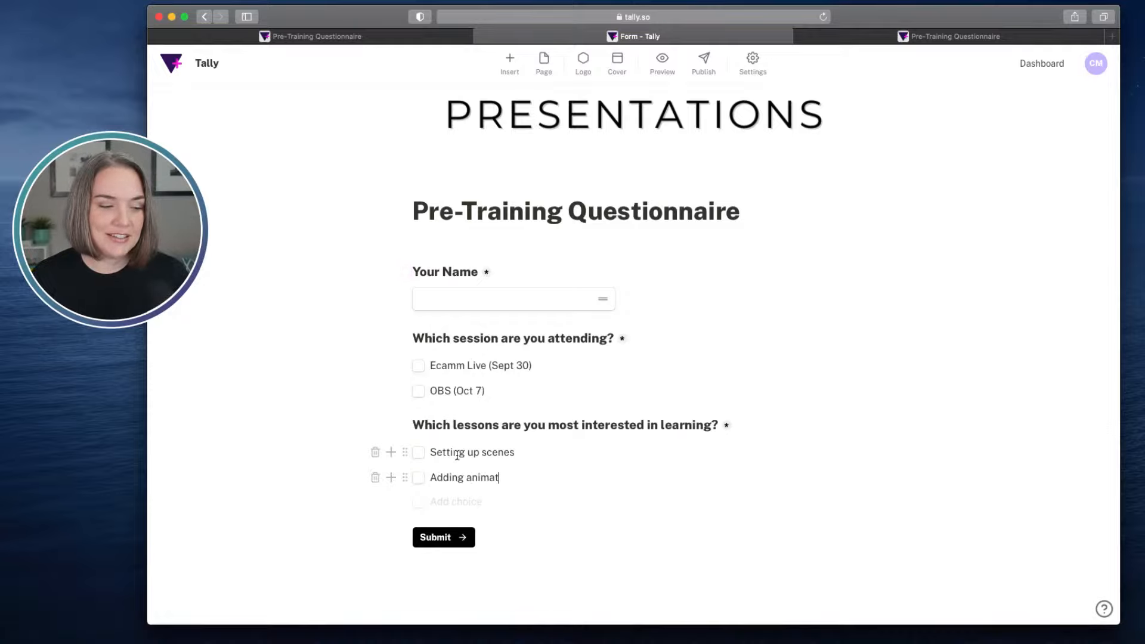
{"action": "key", "text": "Return"}
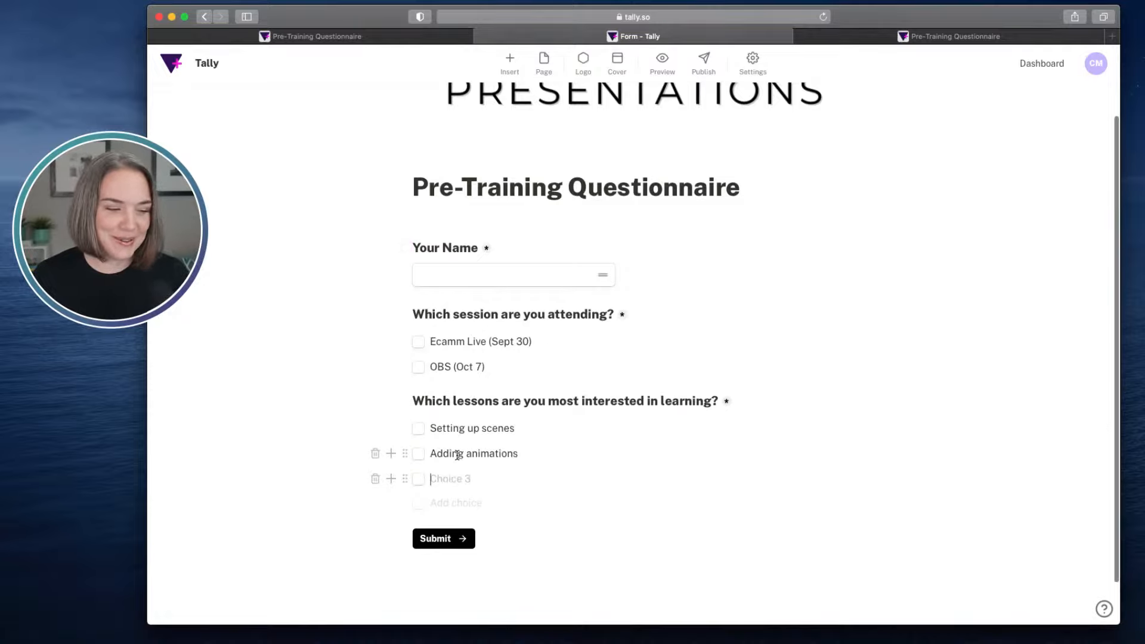
- Add the choices "Using a countdown timer" and "Adding music" to the lessons question
{"action": "type", "text": "Usin"}
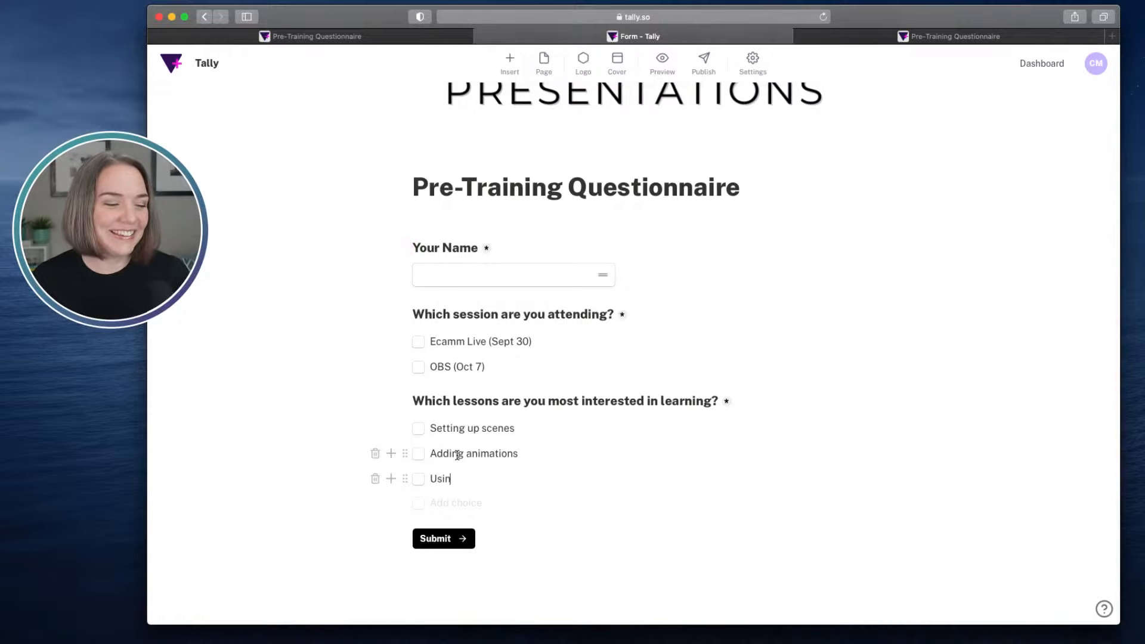
{"action": "type", "text": "g a countdow"}
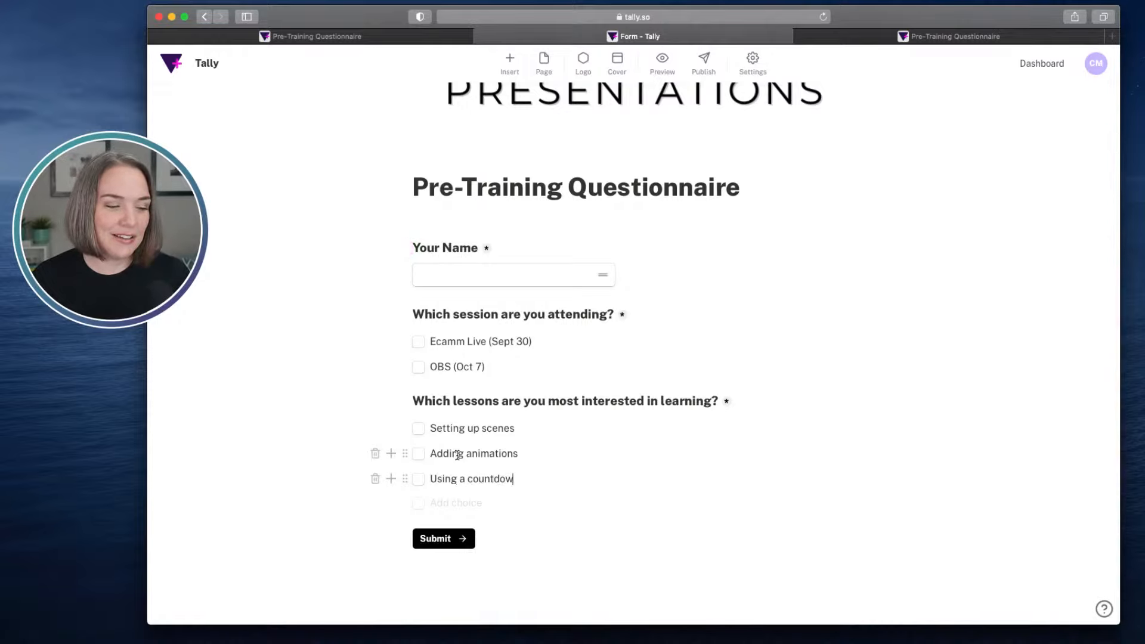
{"action": "type", "text": "n timer"}
{"action": "key", "text": "Return"}
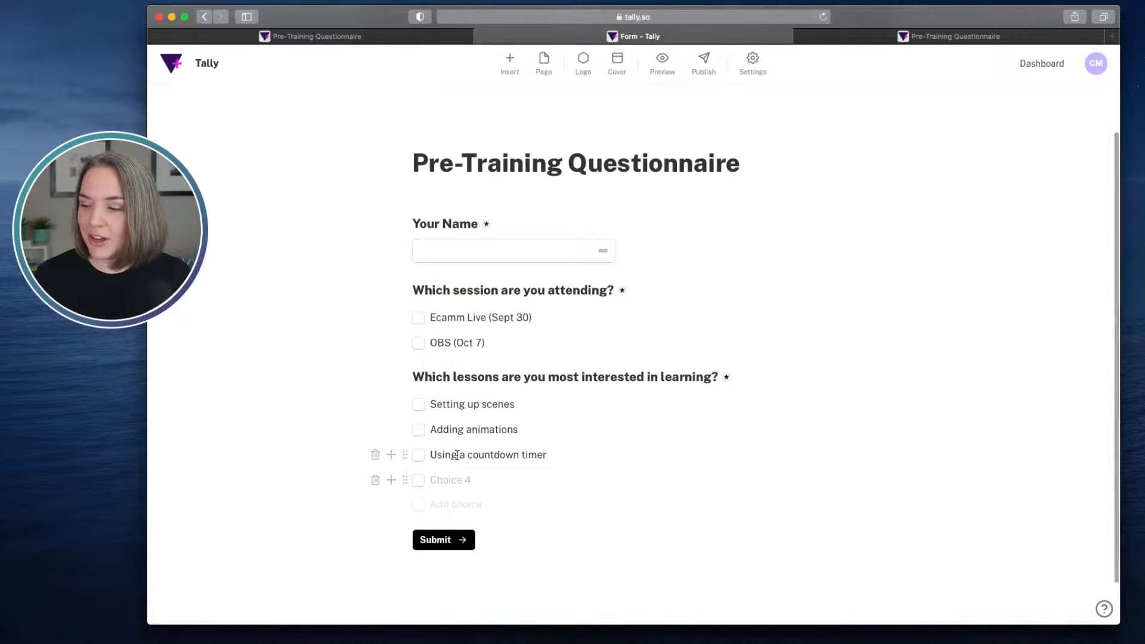
{"action": "type", "text": "Adding mu"}
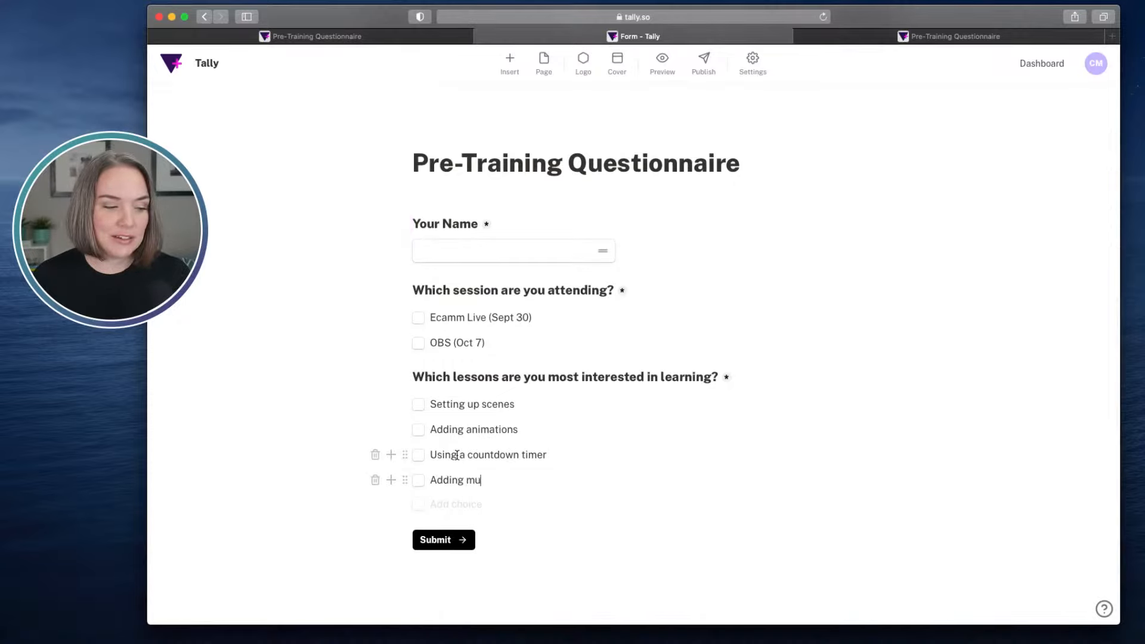
{"action": "type", "text": "sic"}
{"action": "key", "text": "Return"}
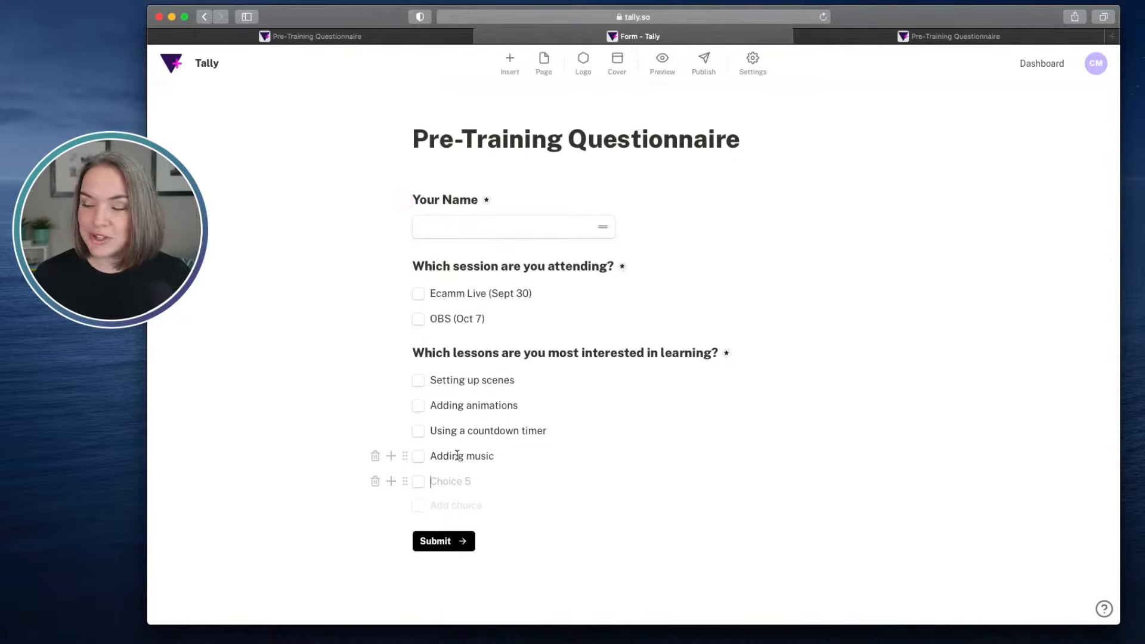
- Add the choices "Connecting a second device" and "Bringing in a guest" to the lessons question
{"action": "type", "text": "Connecting"}
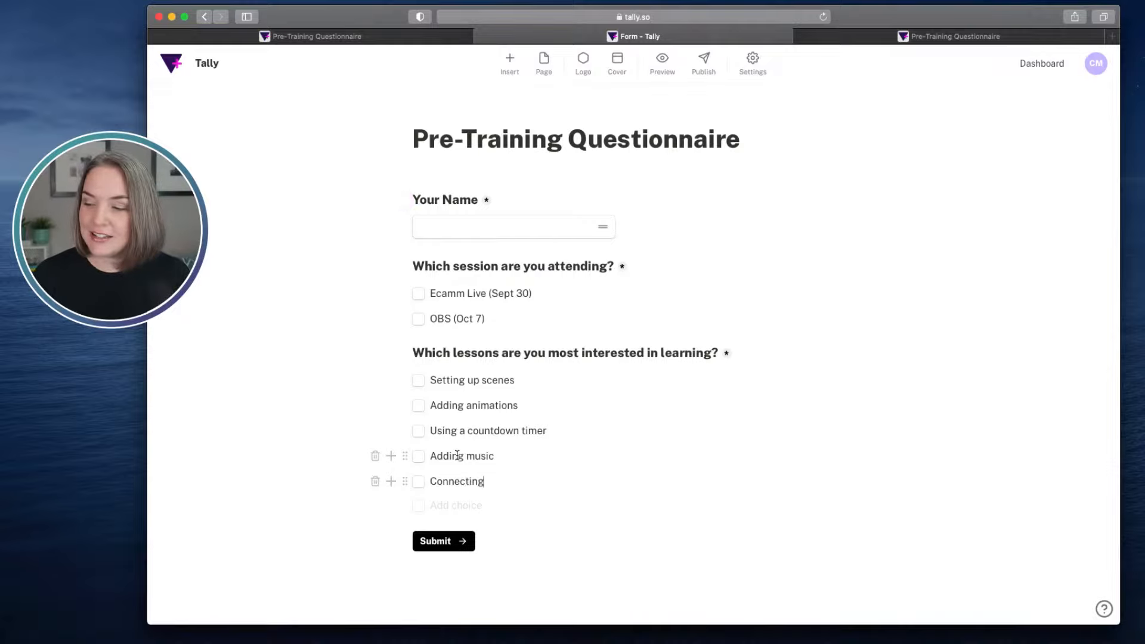
{"action": "type", "text": " a secon"}
{"action": "type", "text": "d de"}
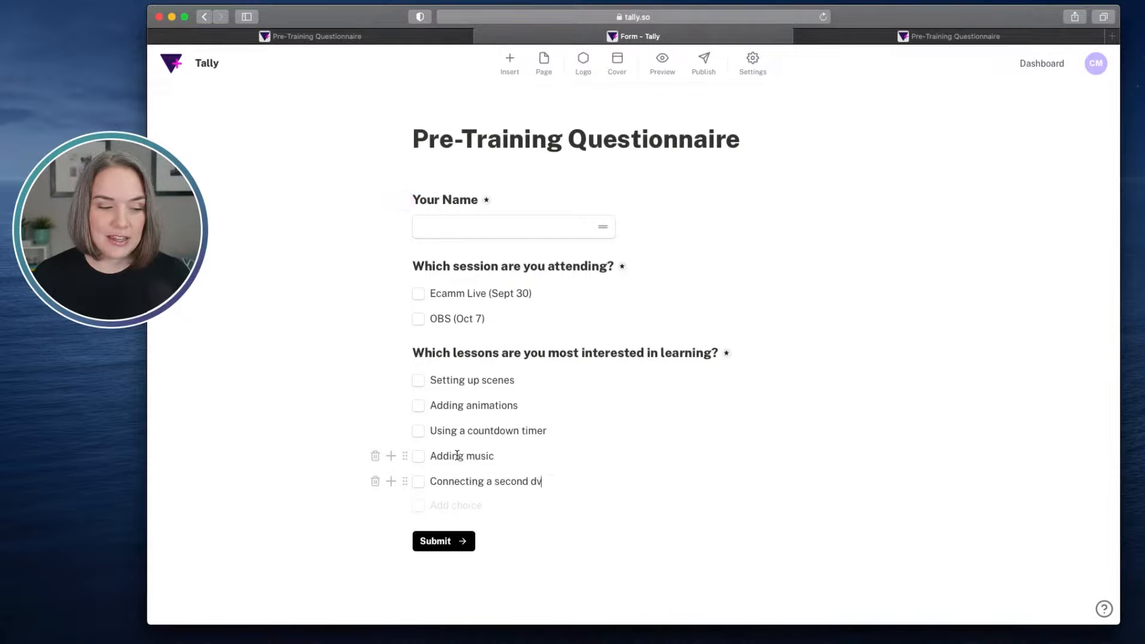
{"action": "type", "text": "vice"}
{"action": "key", "text": "Return"}
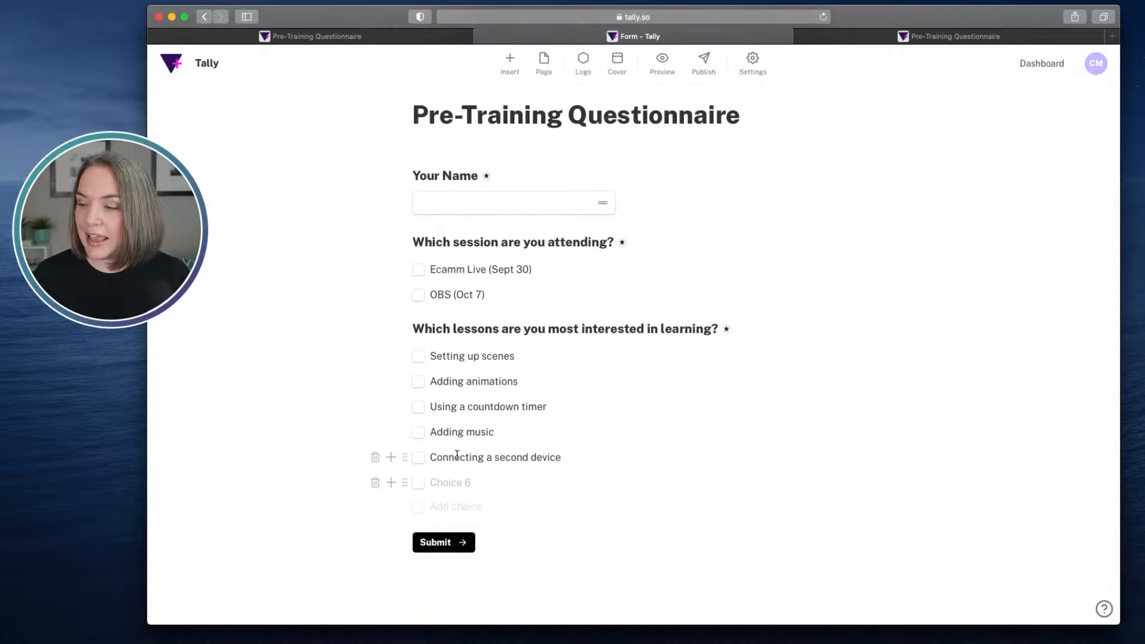
{"action": "type", "text": "Bringing in a g"}
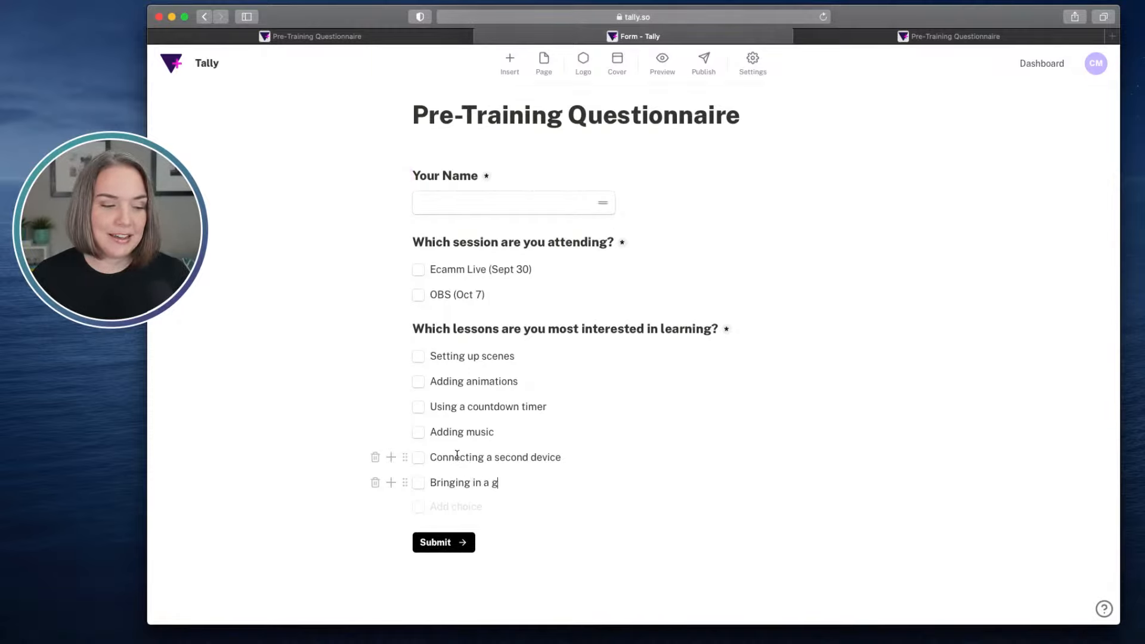
{"action": "type", "text": "uest"}
{"action": "key", "text": "Return"}
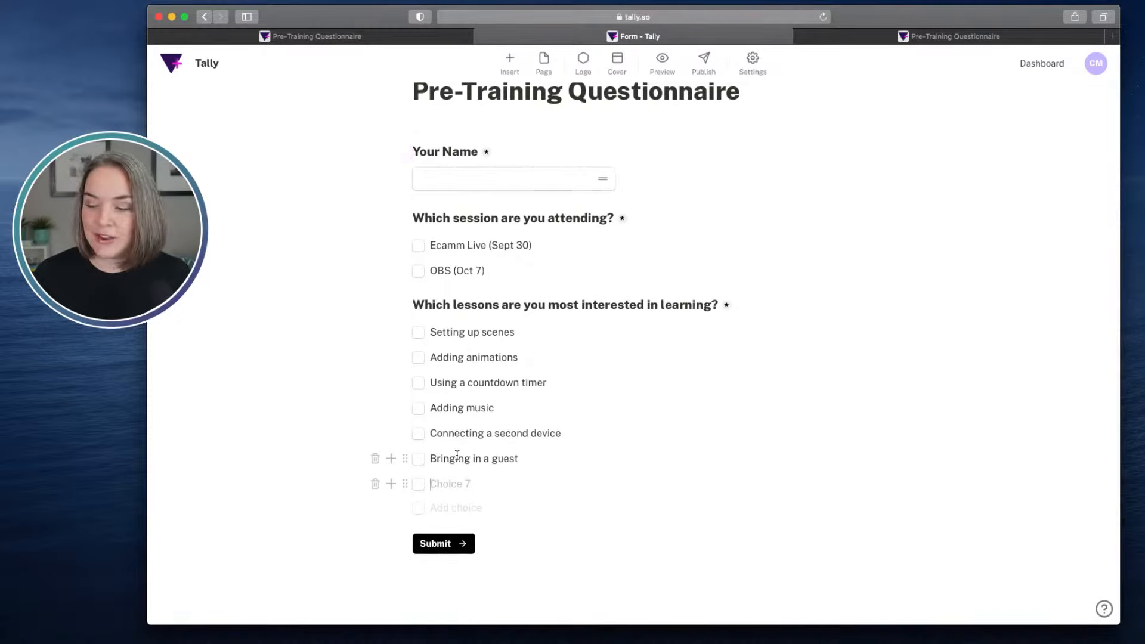
- Add the final choice "Hotkeys and shortcuts" to the lessons question and end the choice list with an empty block below
{"action": "type", "text": "Hotkeys and"}
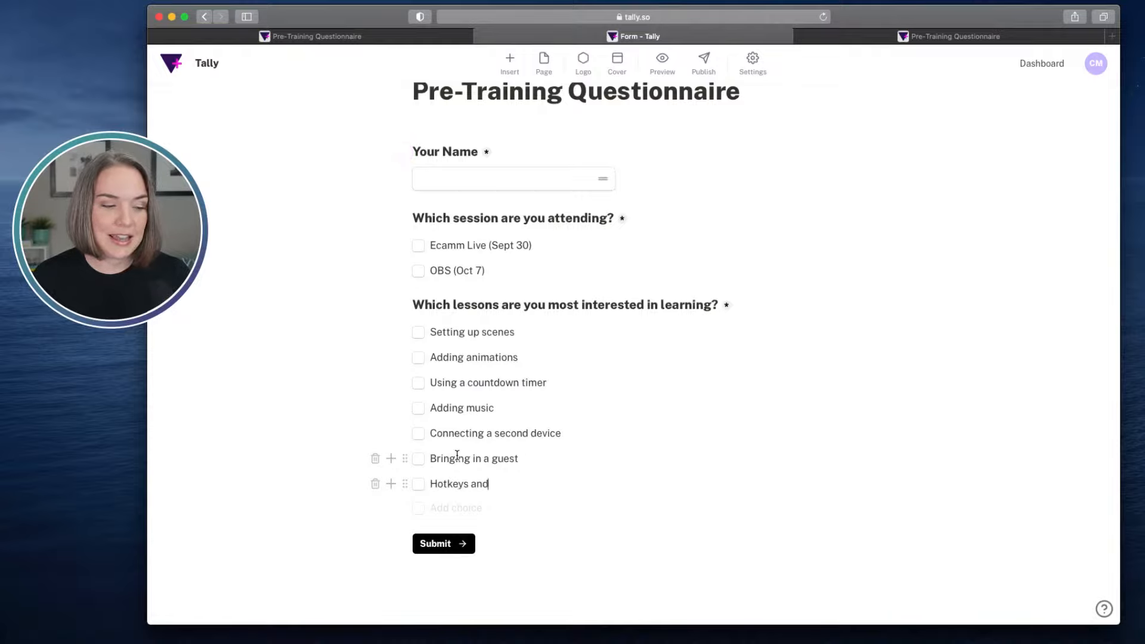
{"action": "type", "text": " shortcu"}
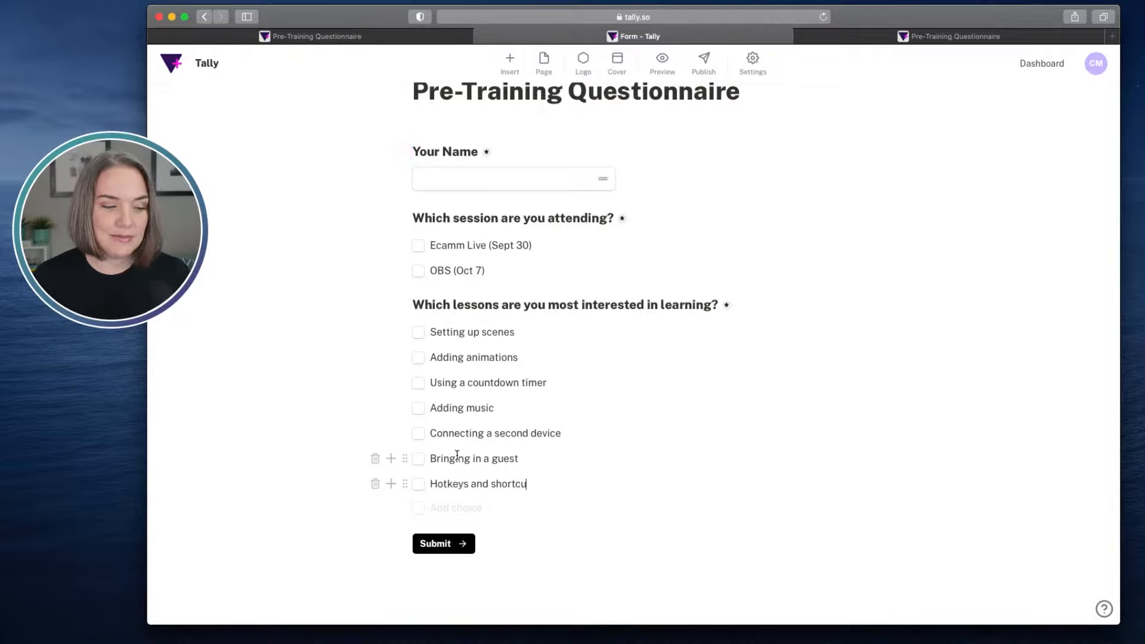
{"action": "type", "text": "ts"}
{"action": "key", "text": "Return"}
{"action": "key", "text": "Return"}
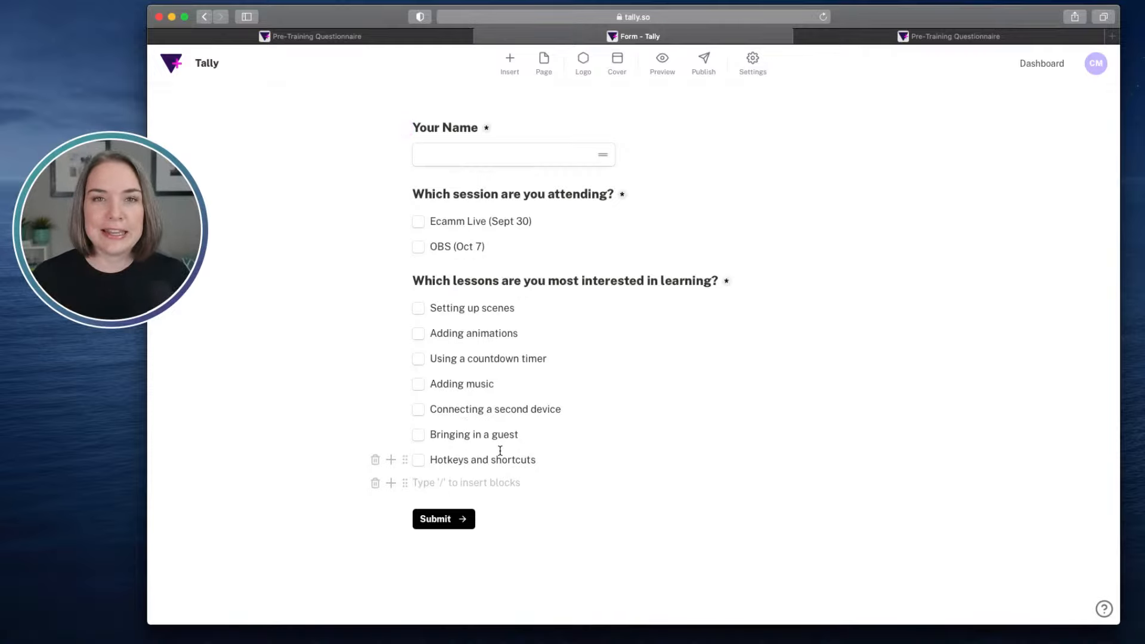
- Insert a Question + Linear scale block below the lessons question
{"action": "type", "text": "/q"}
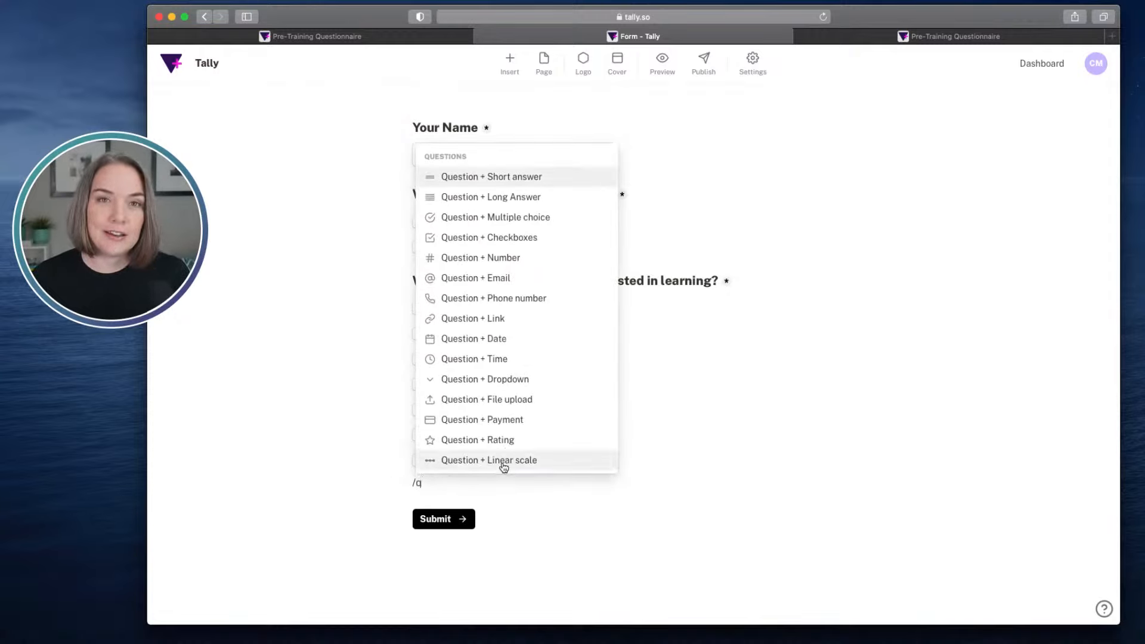
{"action": "left_click", "coordinate": [504, 462]}
{"action": "scroll", "coordinate": [645, 400], "scroll_direction": "down", "scroll_amount": 2}
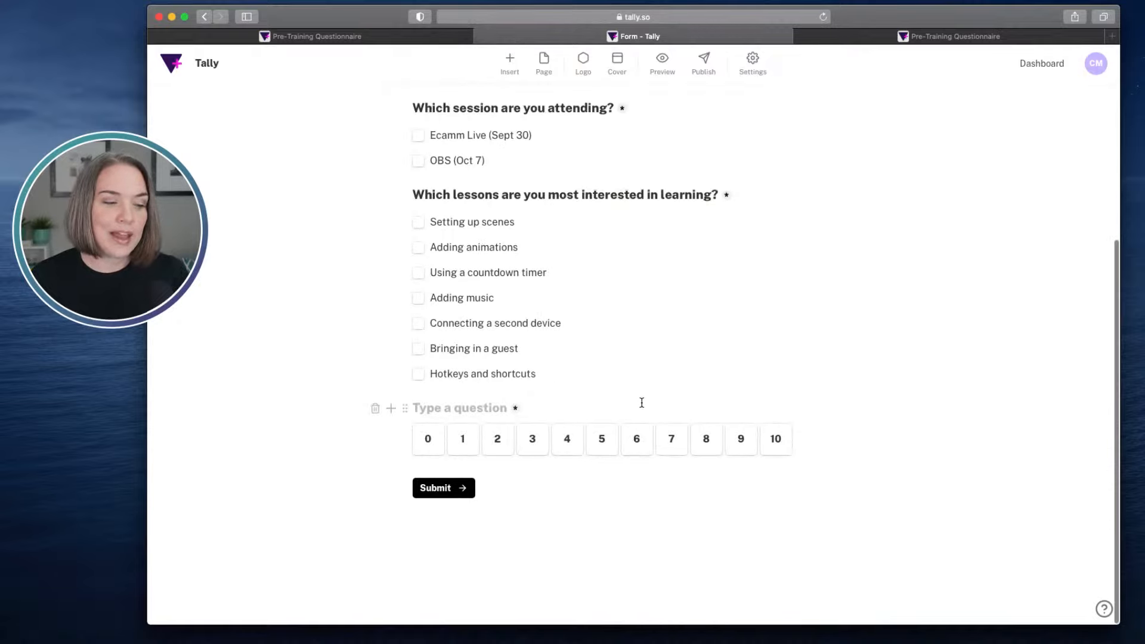
- Word the linear scale question as "What is your experience level with the streaming software (OBS or Ecamm)?"
{"action": "left_click", "coordinate": [440, 408]}
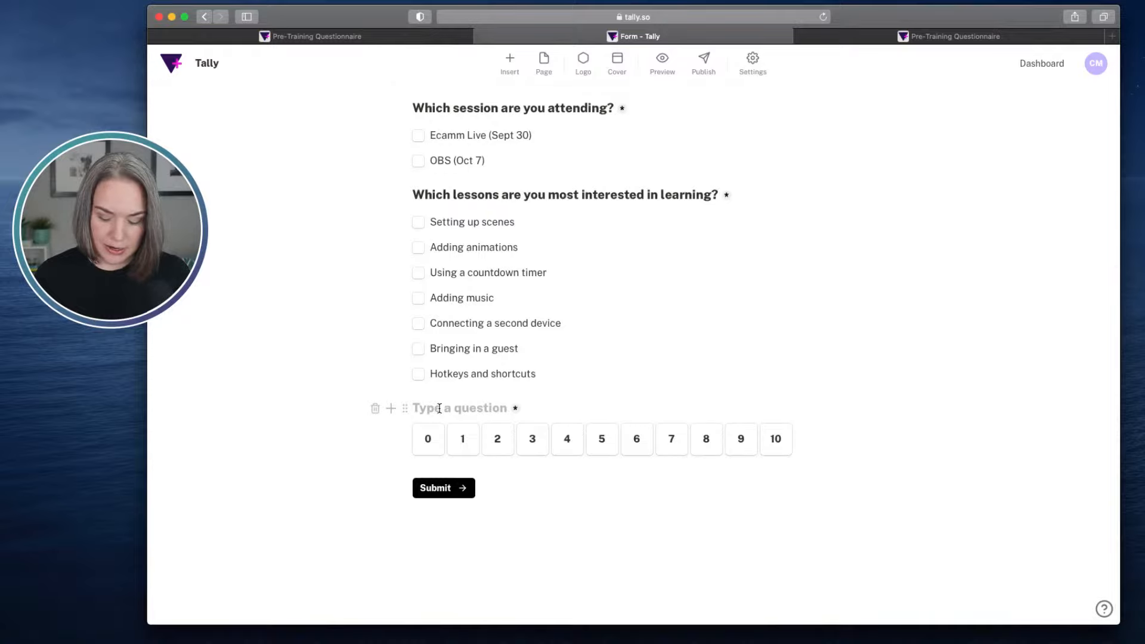
{"action": "type", "text": "What "}
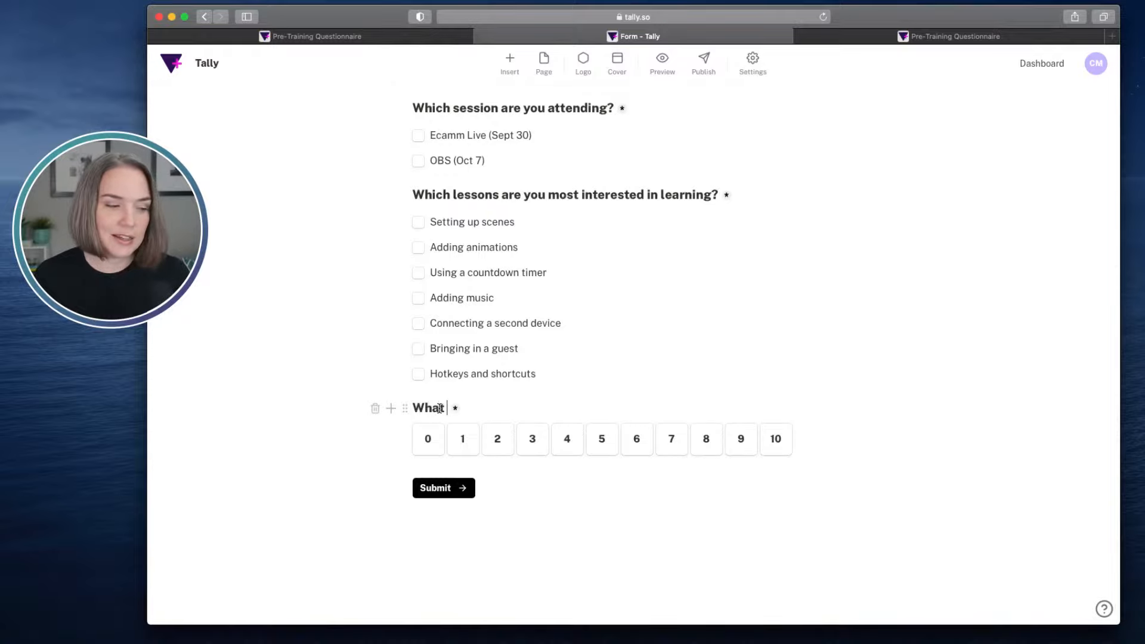
{"action": "type", "text": "is your exp"}
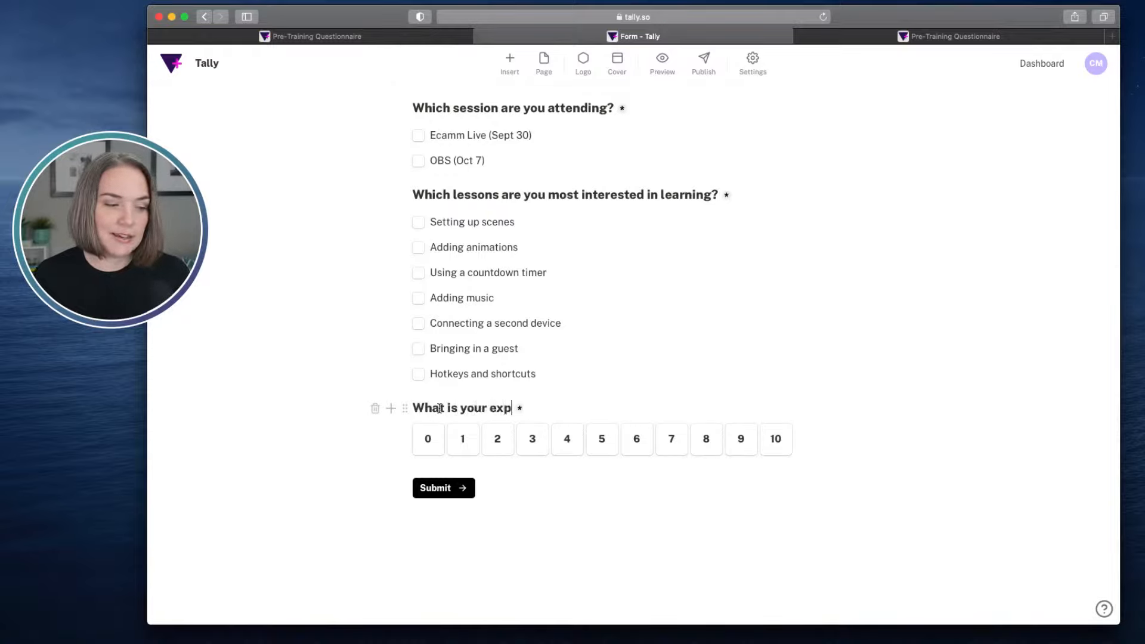
{"action": "type", "text": "erience level w"}
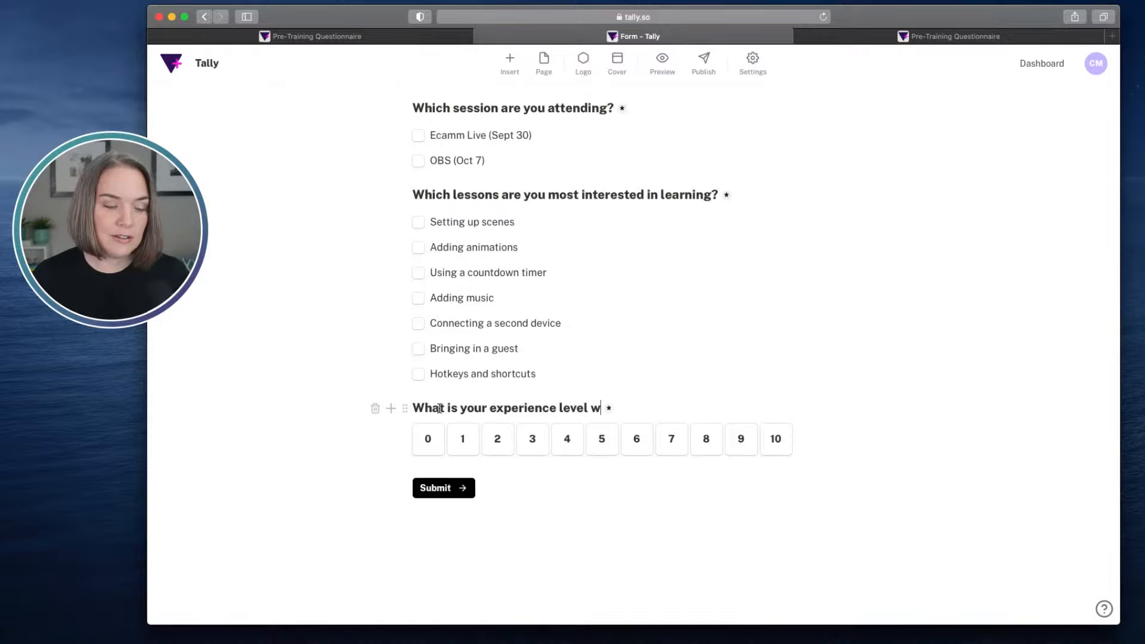
{"action": "type", "text": "ith the strea"}
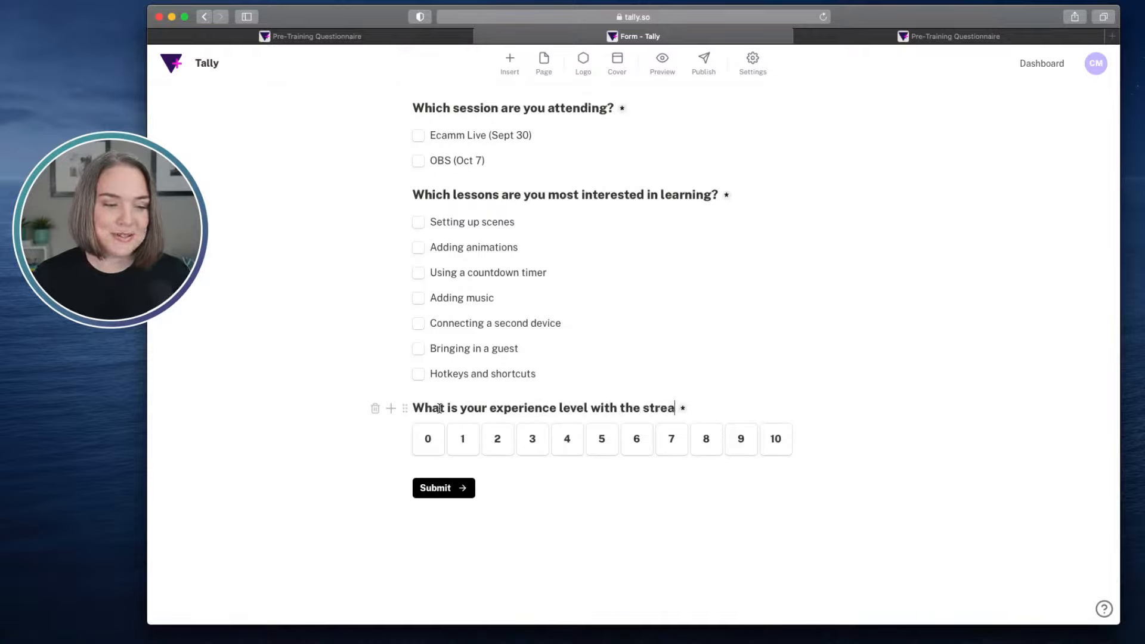
{"action": "type", "text": "ming softwar"}
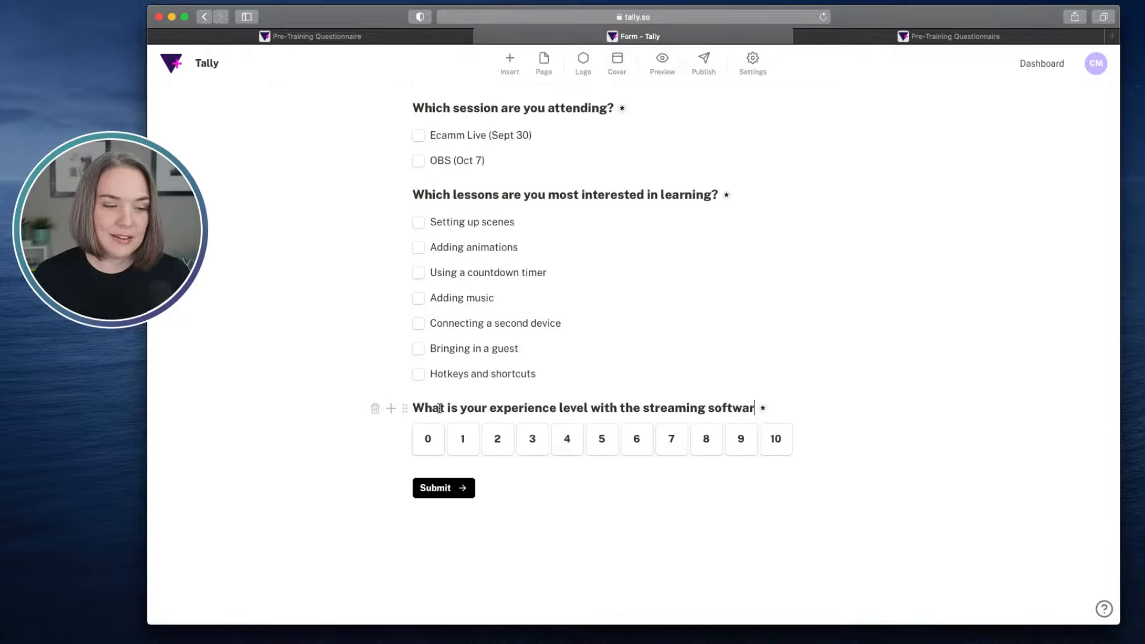
{"action": "type", "text": "e (OBS or Ecamm("}
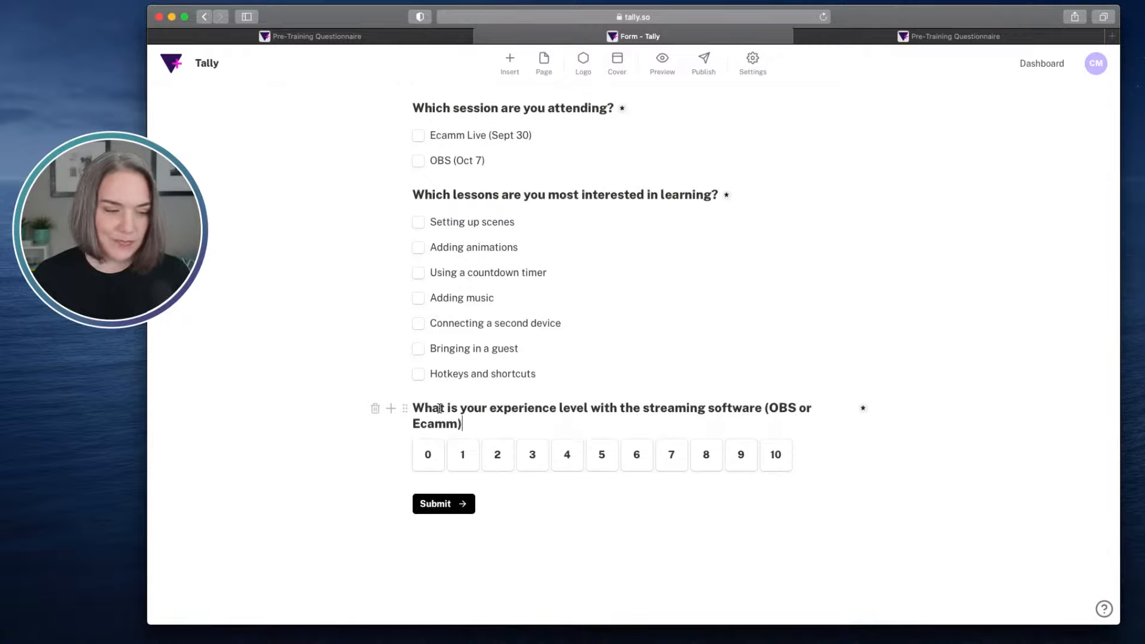
{"action": "type", "text": "?"}
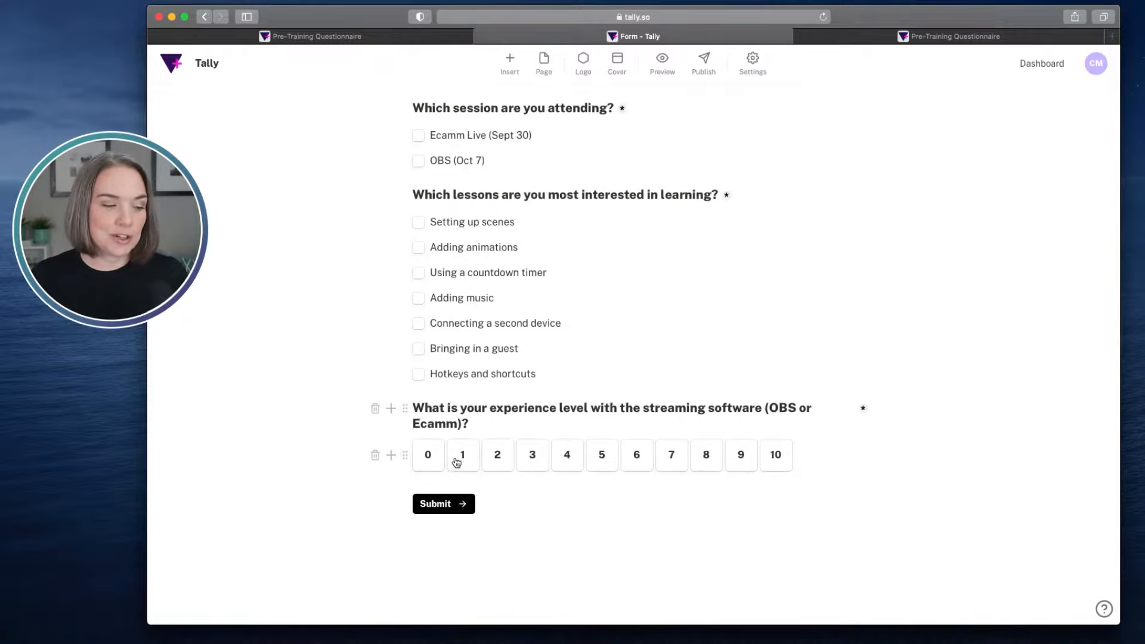
- Set the streaming software experience scale to start at 1 and end at 5
{"action": "left_click", "coordinate": [406, 455]}
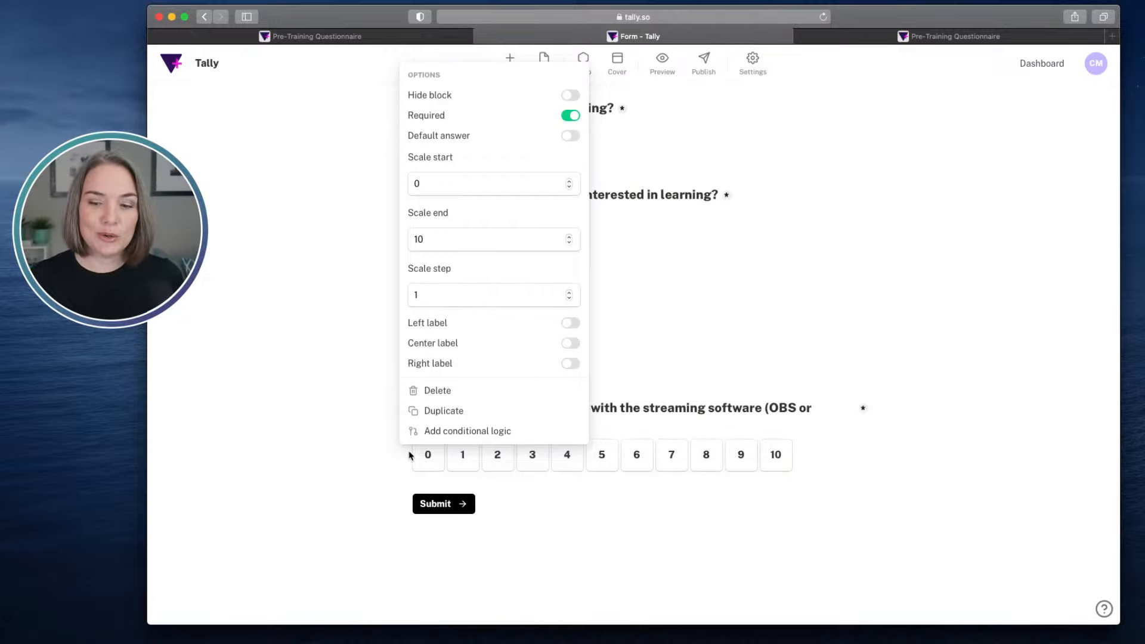
{"action": "left_click", "coordinate": [427, 185]}
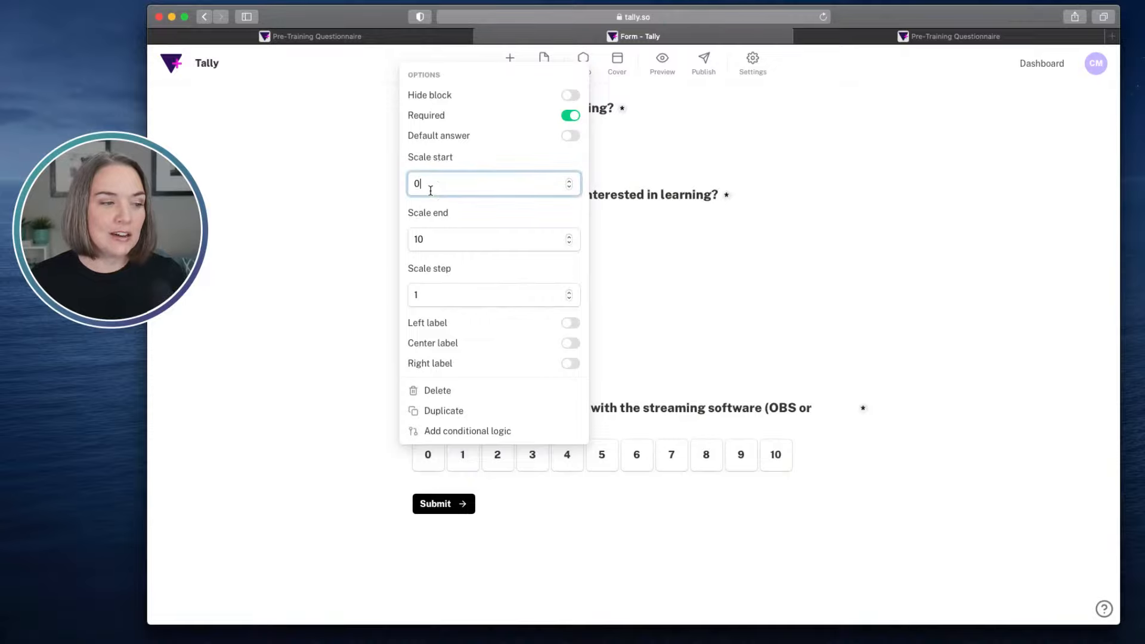
{"action": "key", "text": "BackSpace"}
{"action": "type", "text": "1"}
{"action": "double_click", "coordinate": [422, 239]}
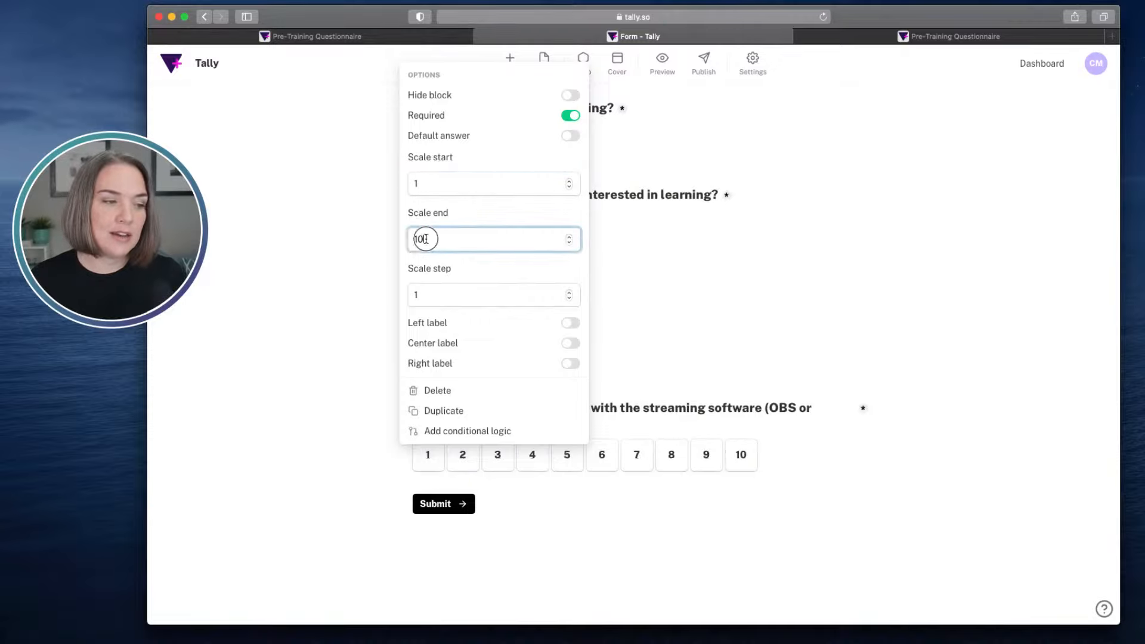
{"action": "type", "text": "5"}
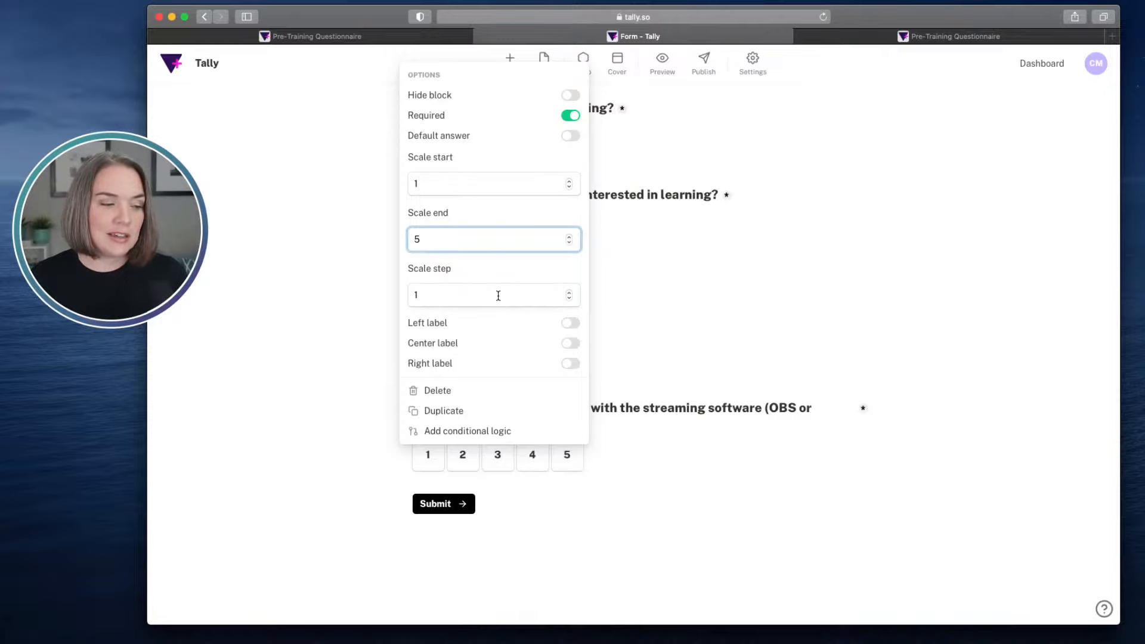
- Give the experience scale the left label "Brand New" and the right label "Experienced"
{"action": "left_click", "coordinate": [572, 325]}
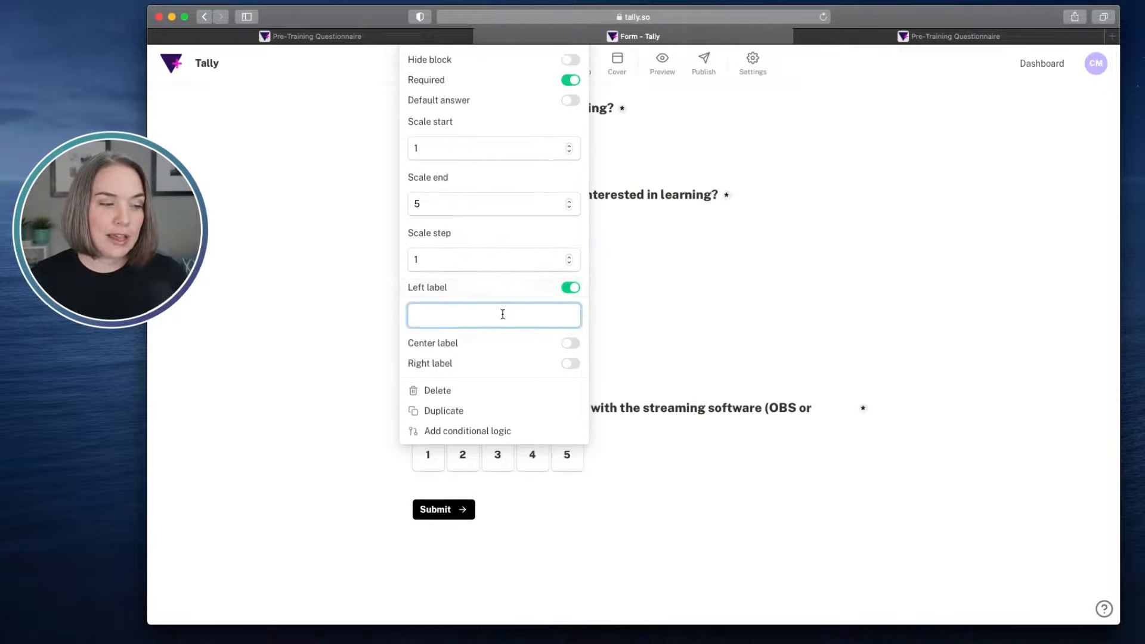
{"action": "type", "text": "Brand New"}
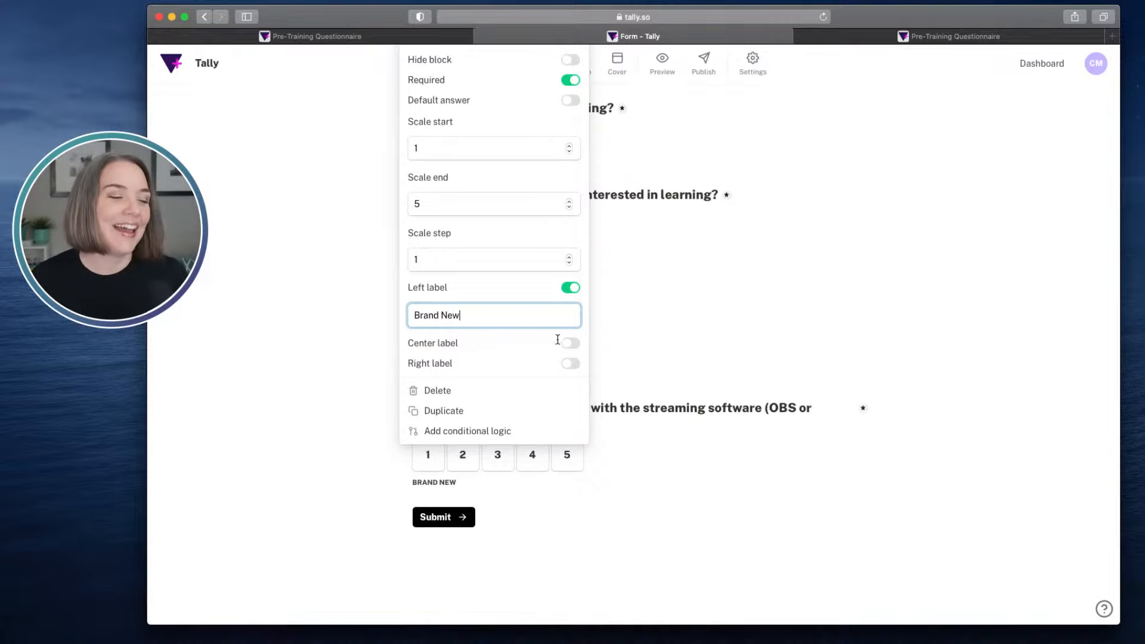
{"action": "left_click", "coordinate": [570, 364]}
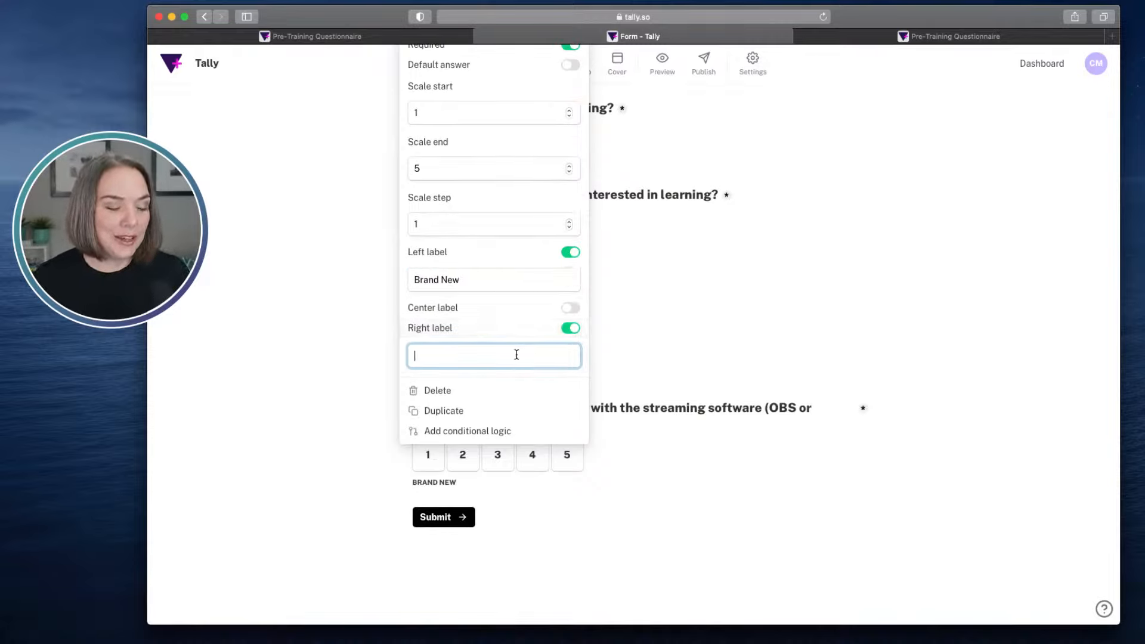
{"action": "type", "text": "V"}
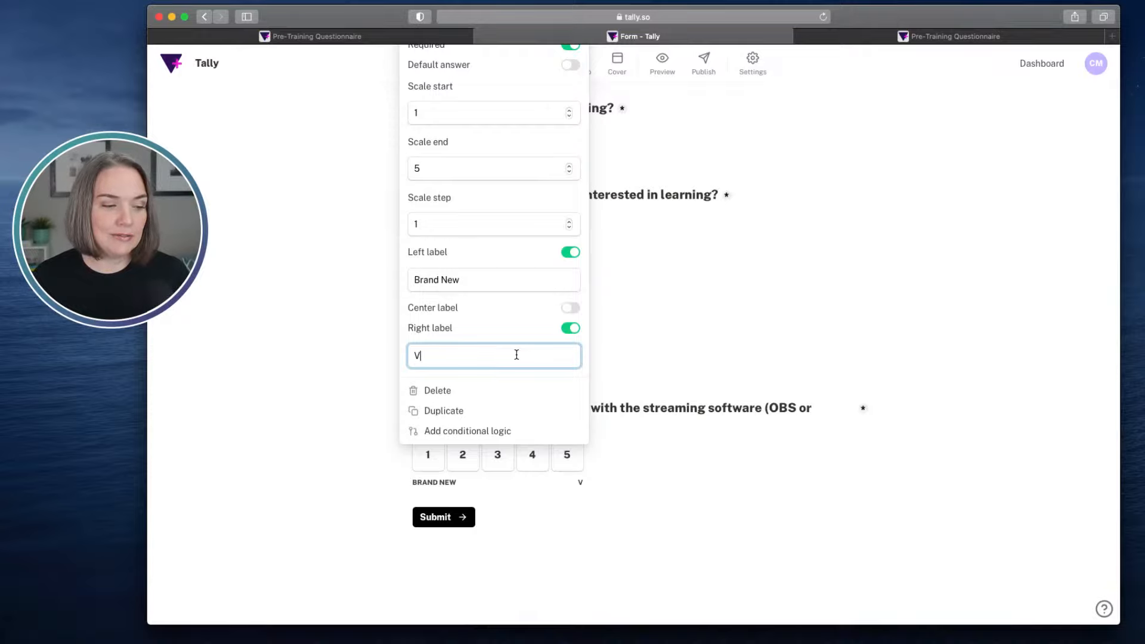
{"action": "type", "text": "ery Experience"}
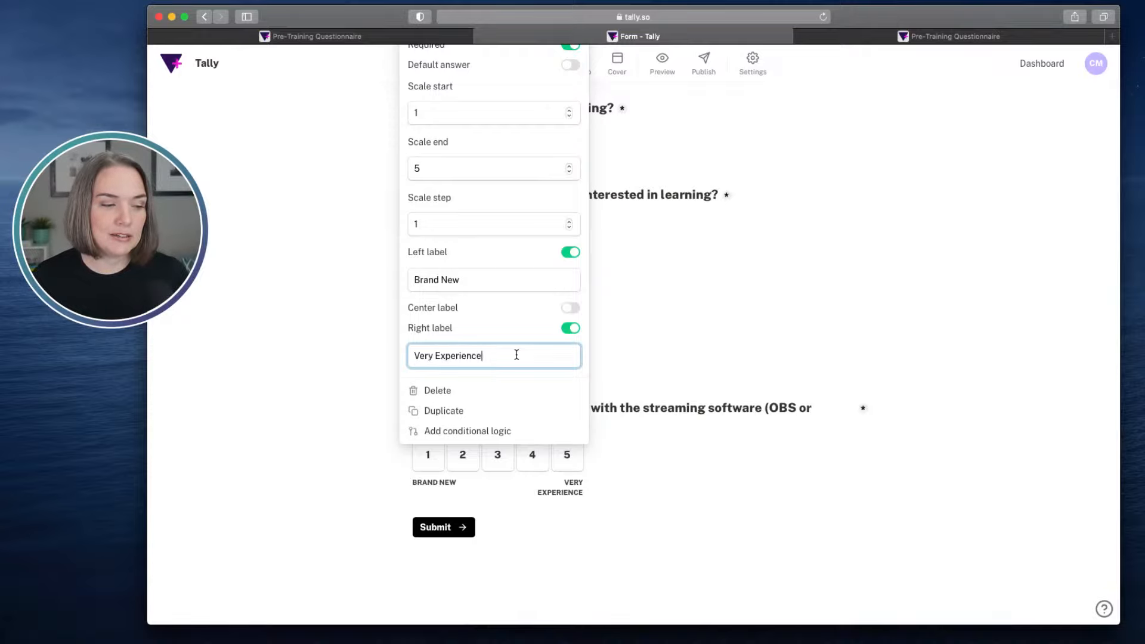
{"action": "type", "text": "d"}
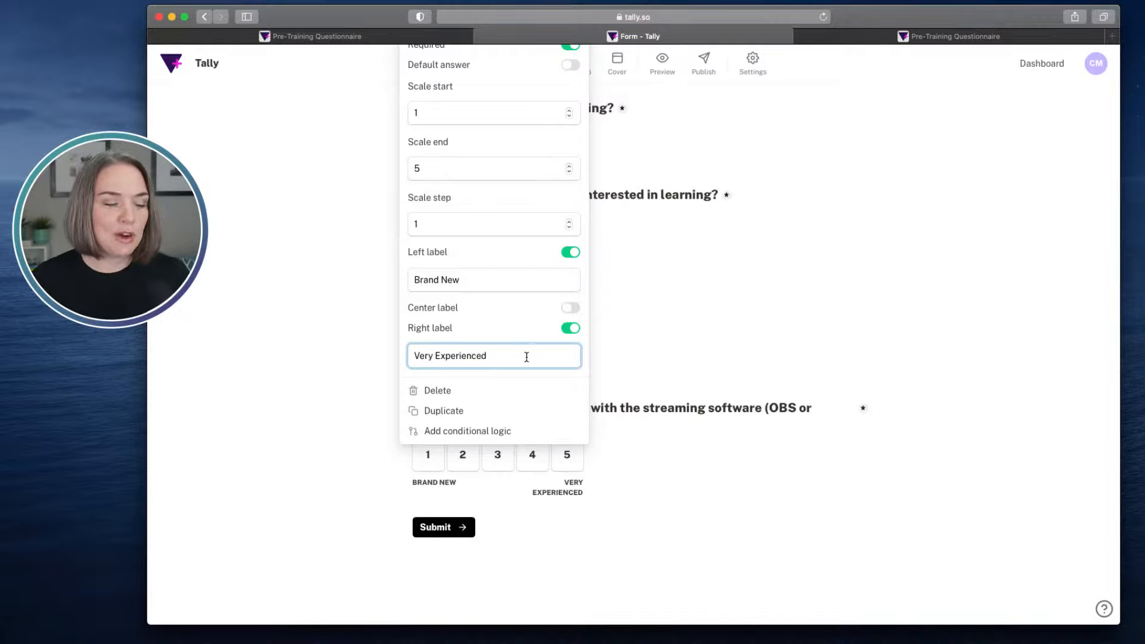
{"action": "double_click", "coordinate": [430, 356]}
{"action": "key", "text": "BackSpace"}
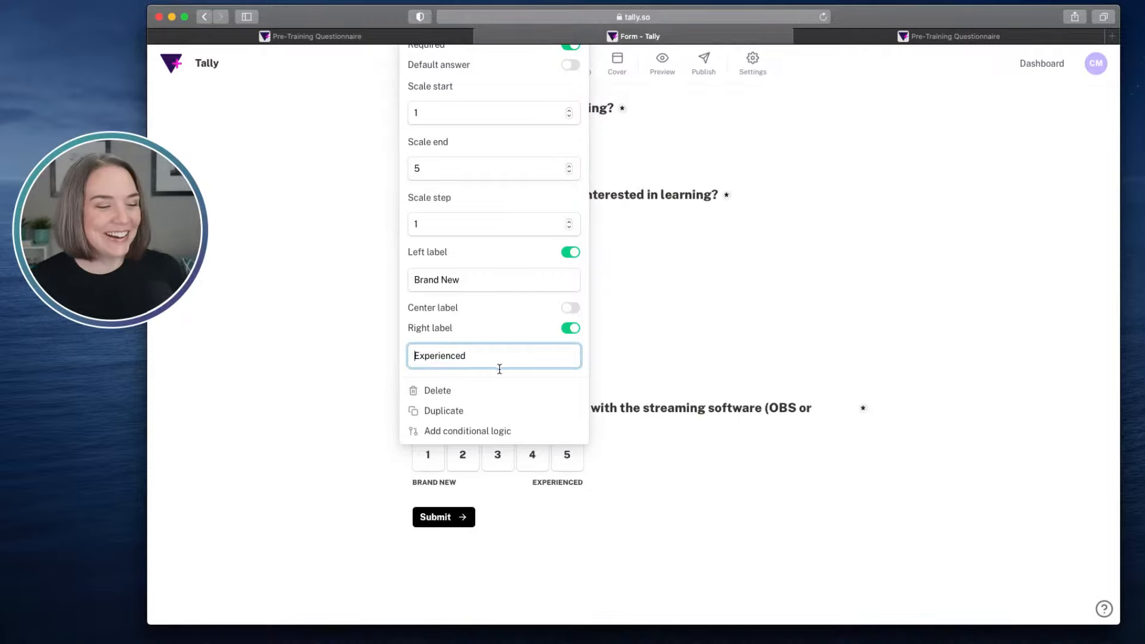
{"action": "left_click", "coordinate": [653, 363]}
- Insert another Question + Linear scale block below the experience-level question
{"action": "scroll", "coordinate": [622, 406], "scroll_direction": "down", "scroll_amount": 1}
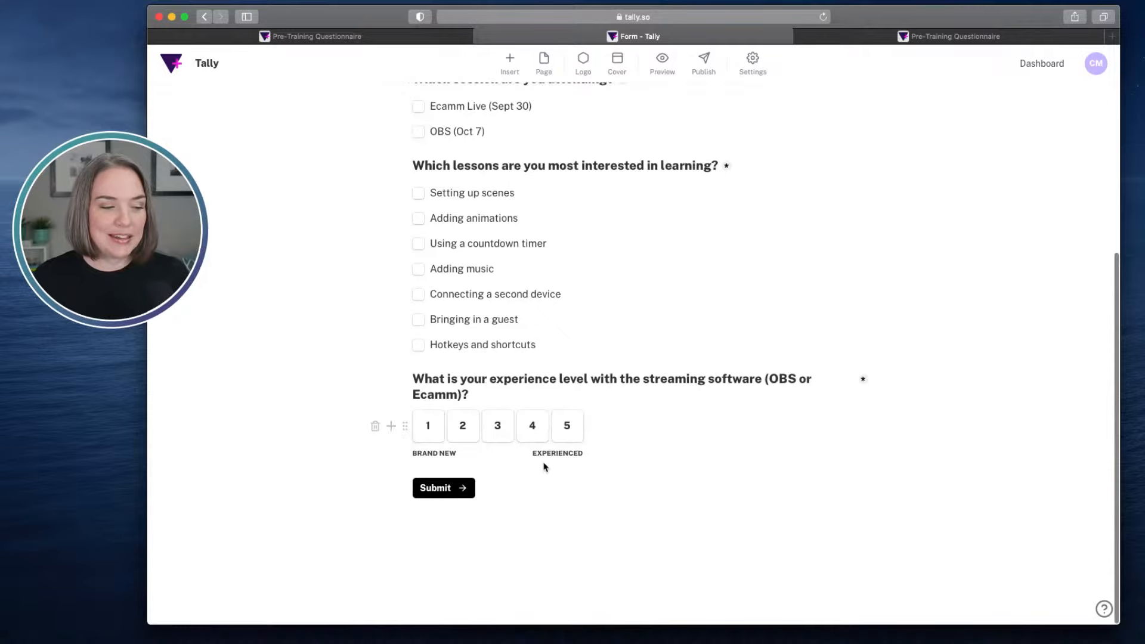
{"action": "left_click", "coordinate": [421, 472]}
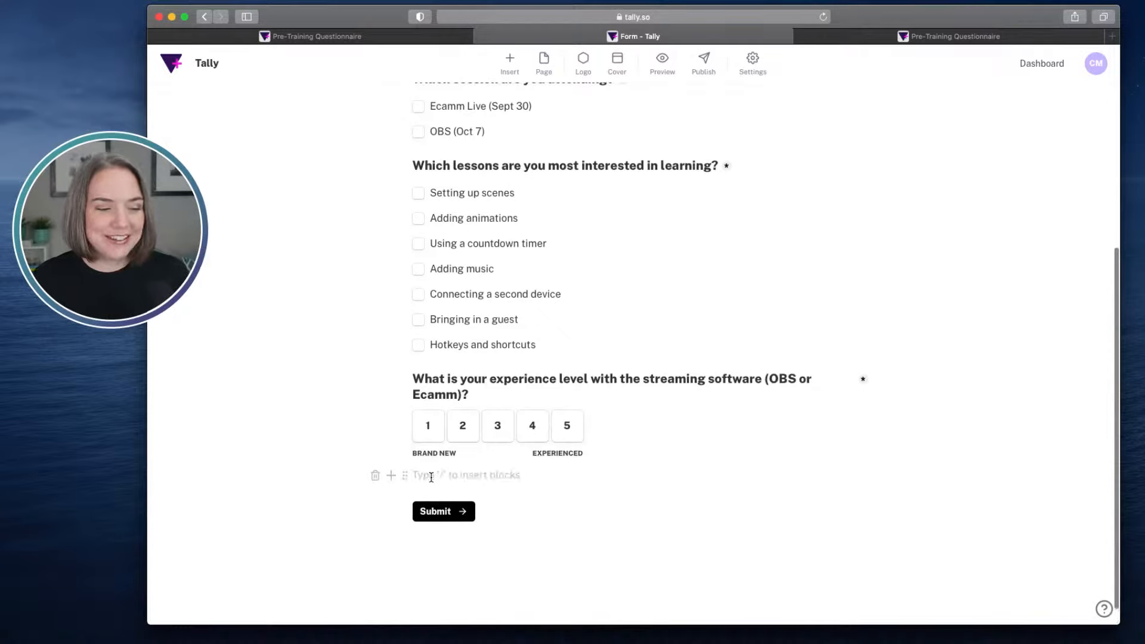
{"action": "type", "text": "/"}
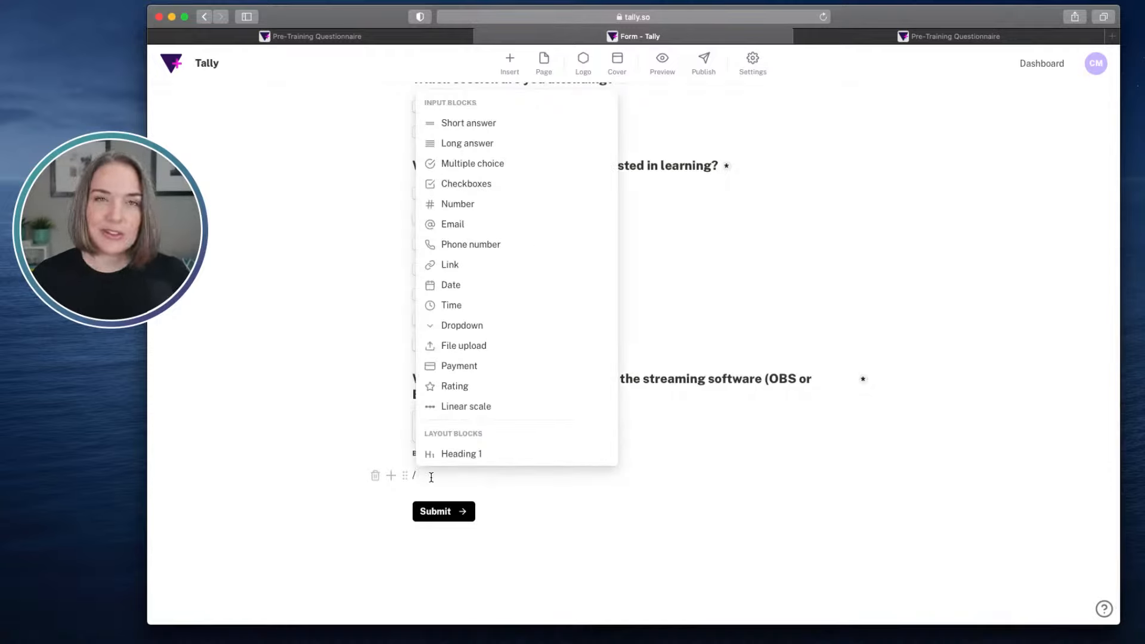
{"action": "type", "text": "q"}
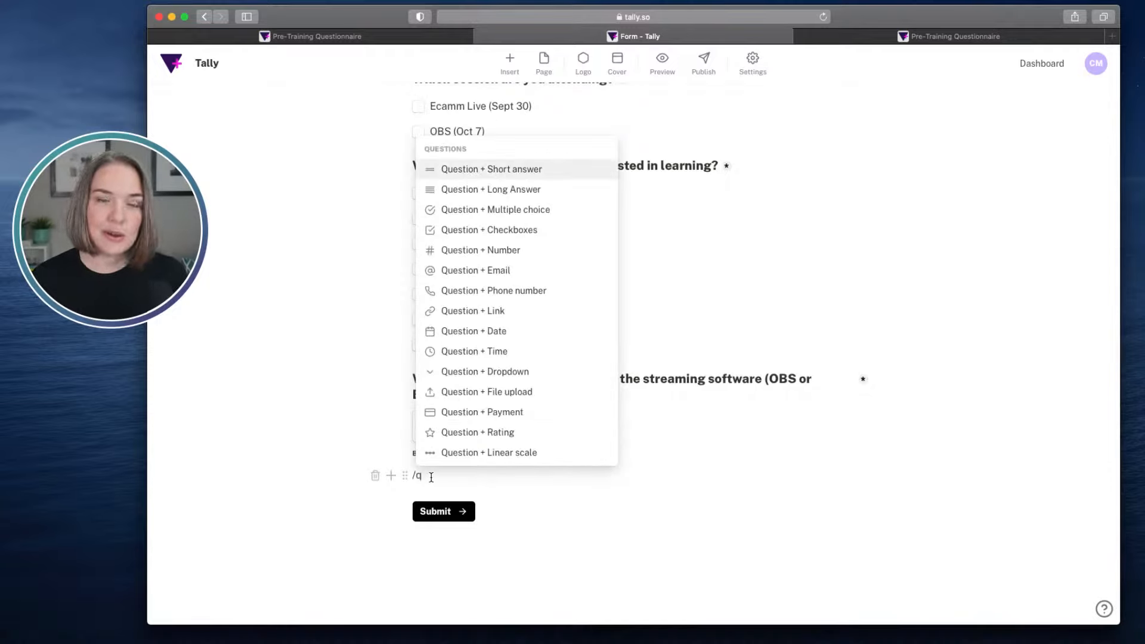
{"action": "left_click", "coordinate": [481, 454]}
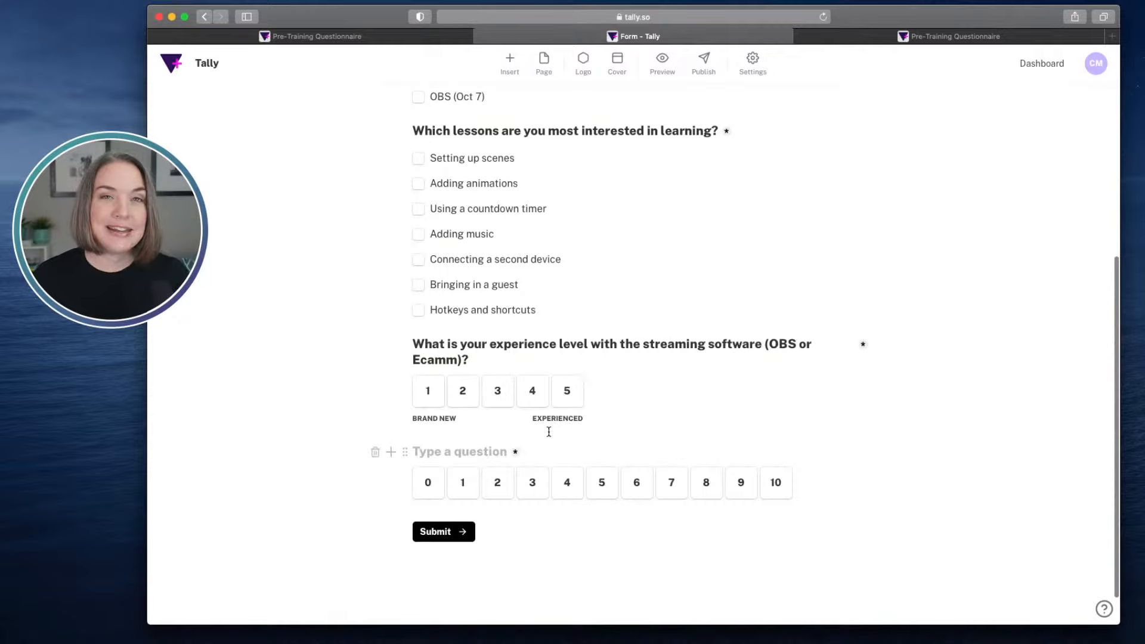
- Word the new linear scale question as "What is your comfort level with learning new technology?"
{"action": "type", "text": "What is"}
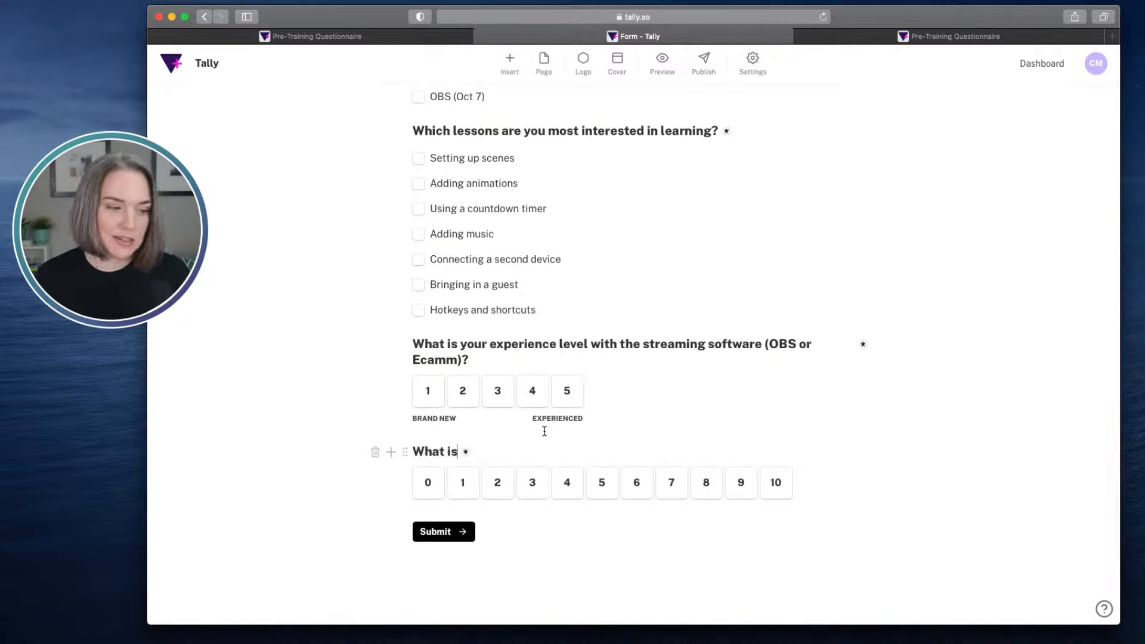
{"action": "type", "text": " your comfor"}
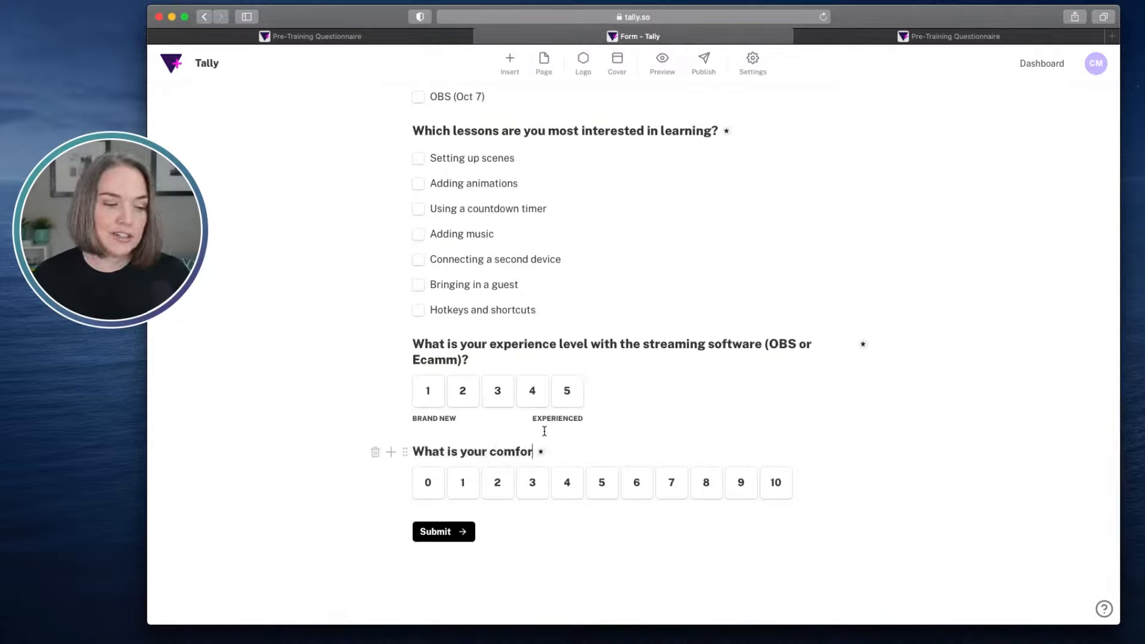
{"action": "type", "text": "tleve"}
{"action": "key", "text": "BackSpace"}
{"action": "key", "text": "BackSpace"}
{"action": "key", "text": "BackSpace"}
{"action": "key", "text": "BackSpace"}
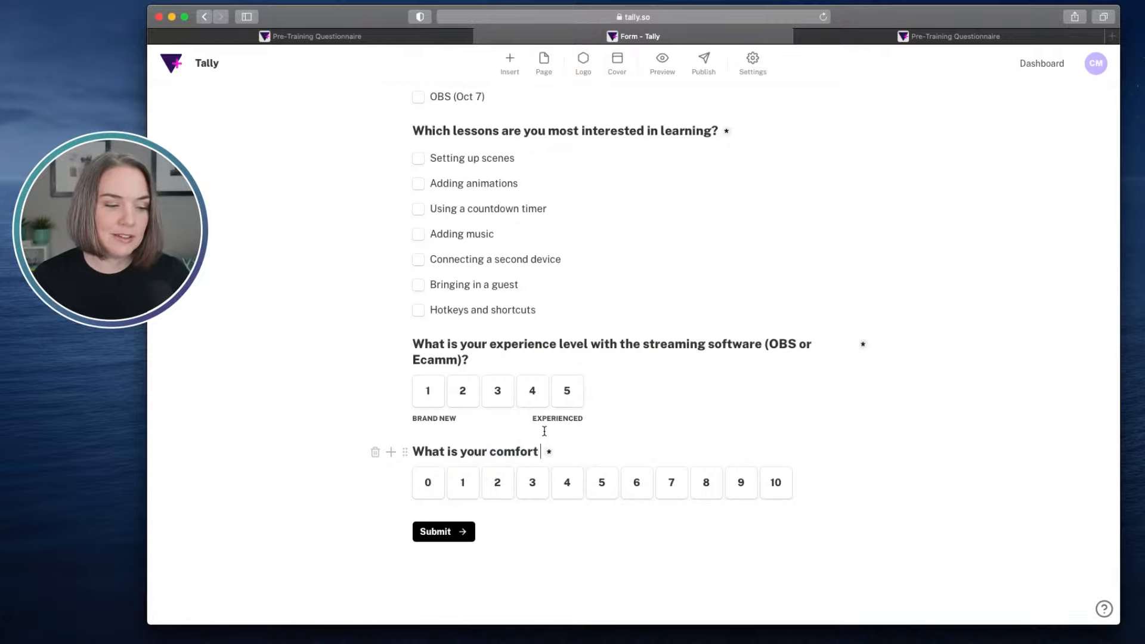
{"action": "type", "text": "level with n"}
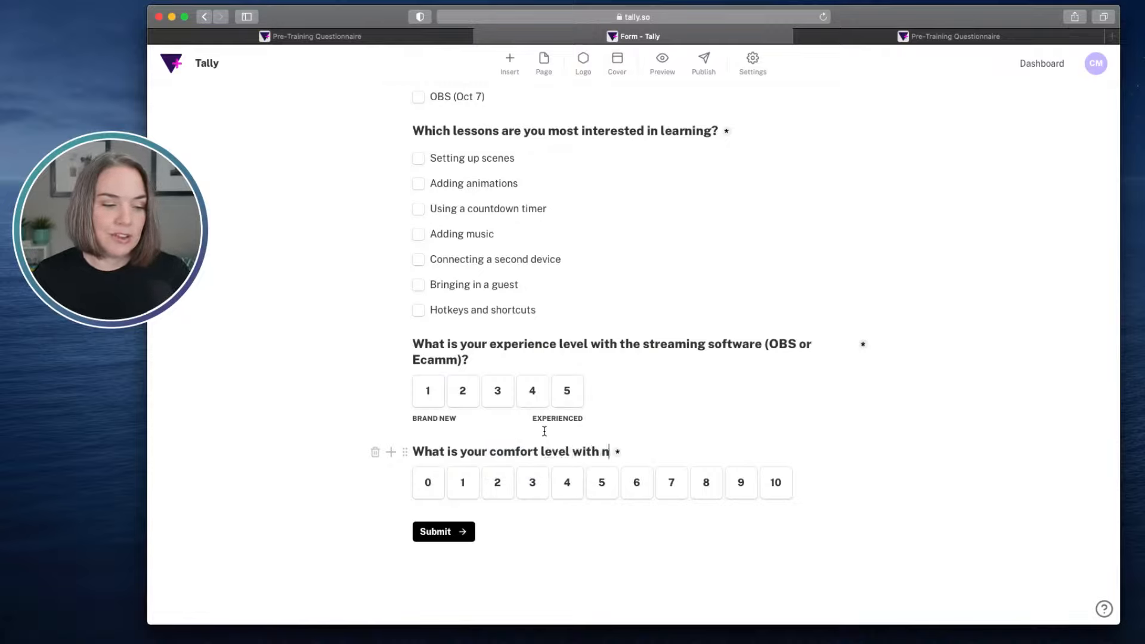
{"action": "key", "text": "BackSpace"}
{"action": "type", "text": "learnig"}
{"action": "key", "text": "BackSpace"}
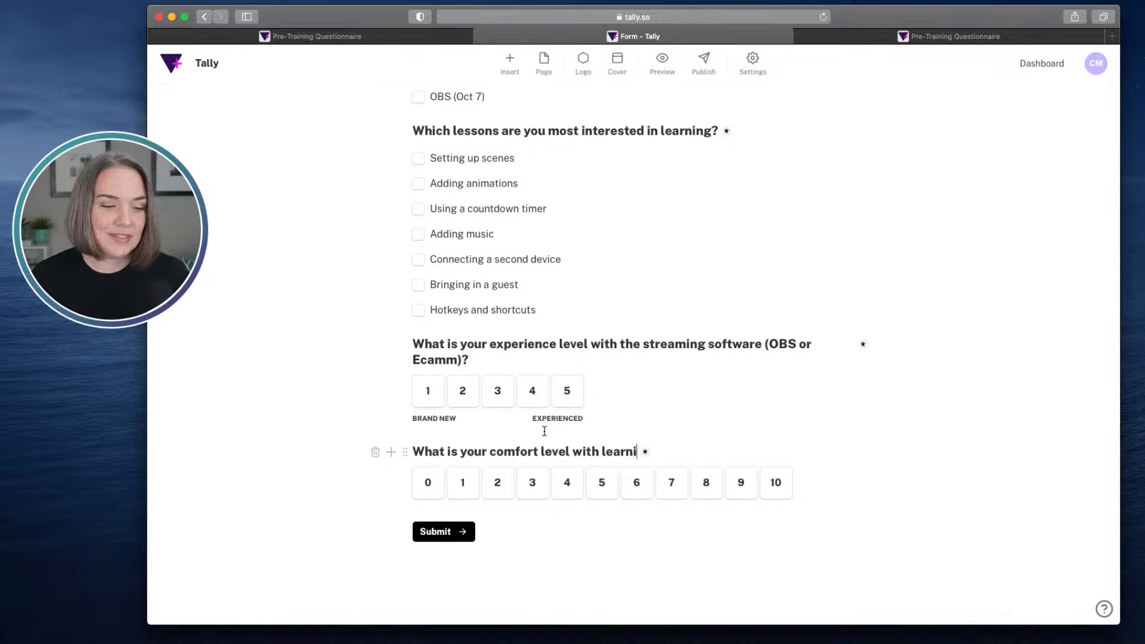
{"action": "type", "text": "ng new technol"}
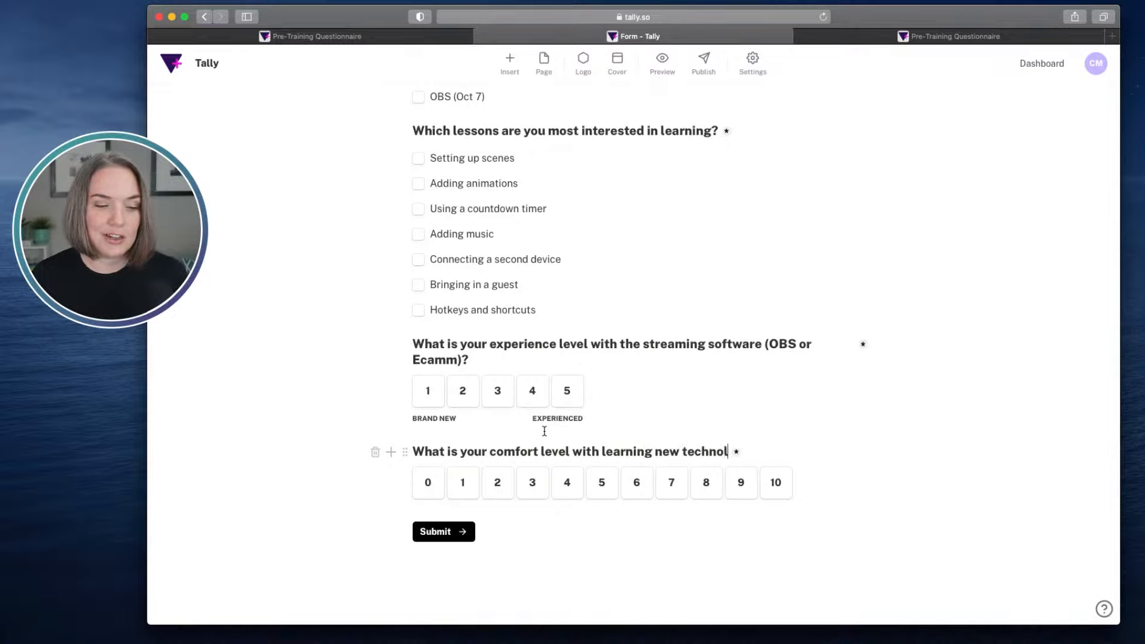
{"action": "type", "text": "ogy"}
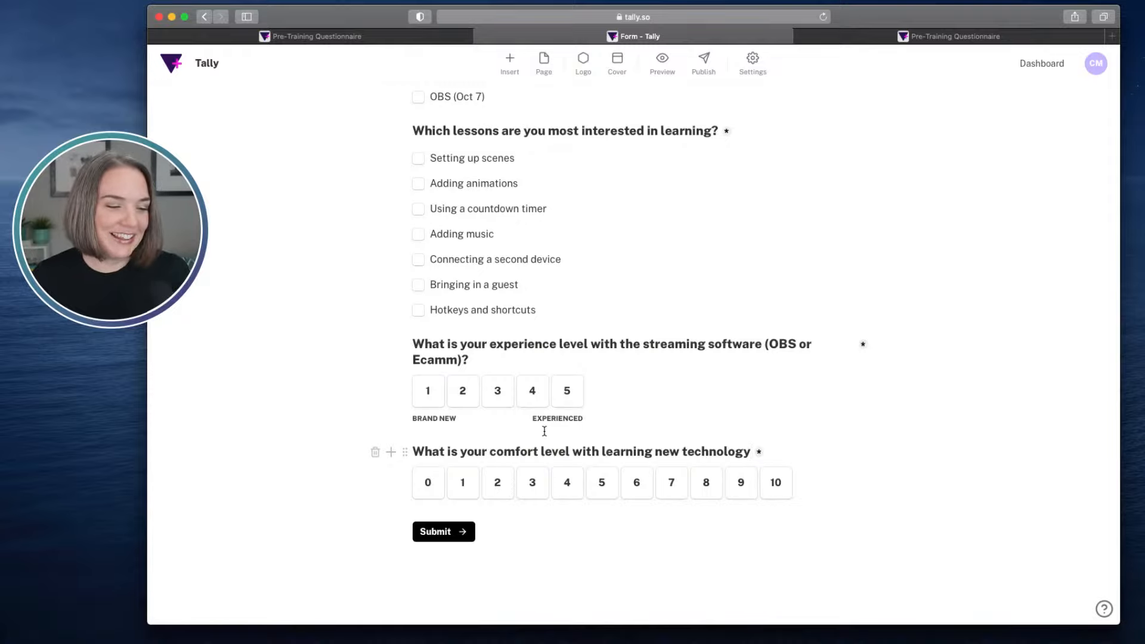
{"action": "type", "text": "?"}
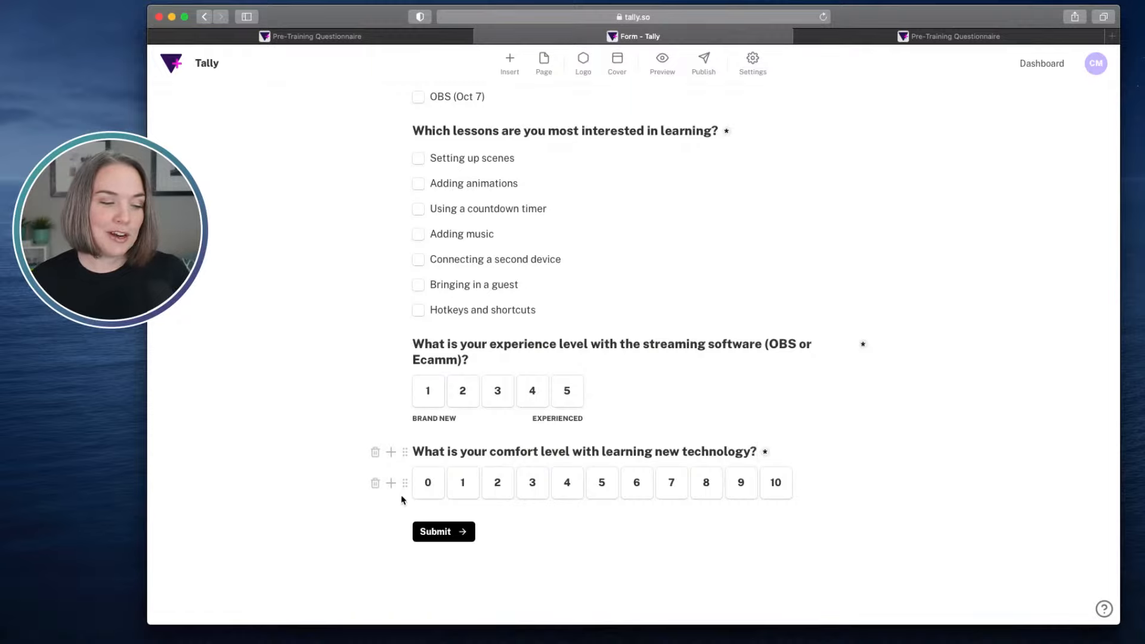
- Set the technology comfort scale to start at 1 and end at 5
{"action": "left_click", "coordinate": [403, 490]}
{"action": "left_click", "coordinate": [436, 212]}
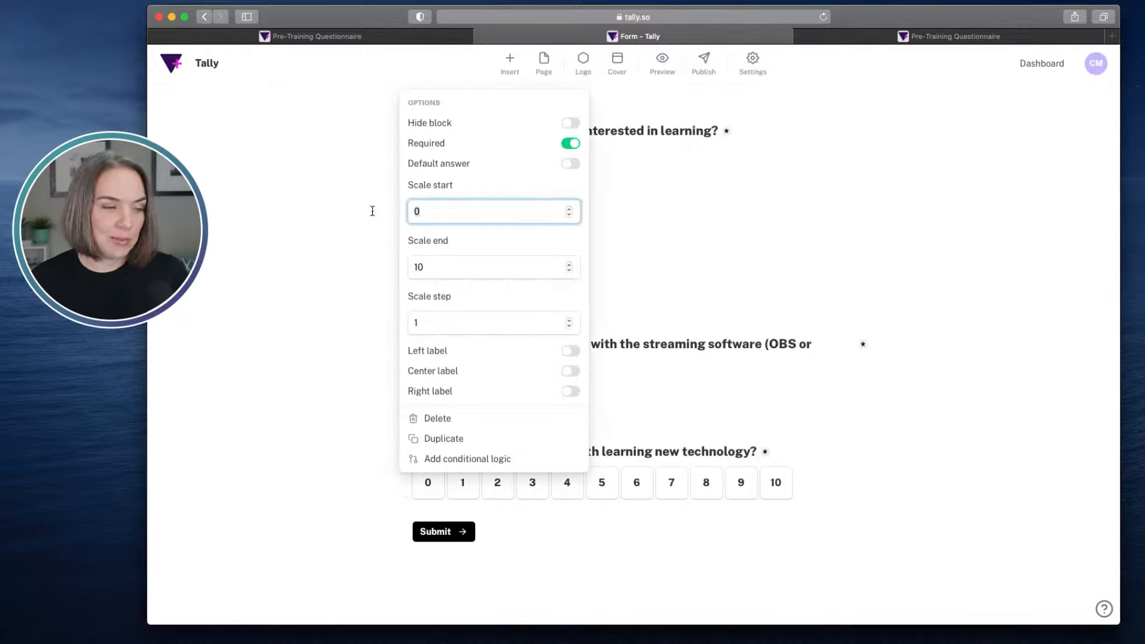
{"action": "type", "text": "1"}
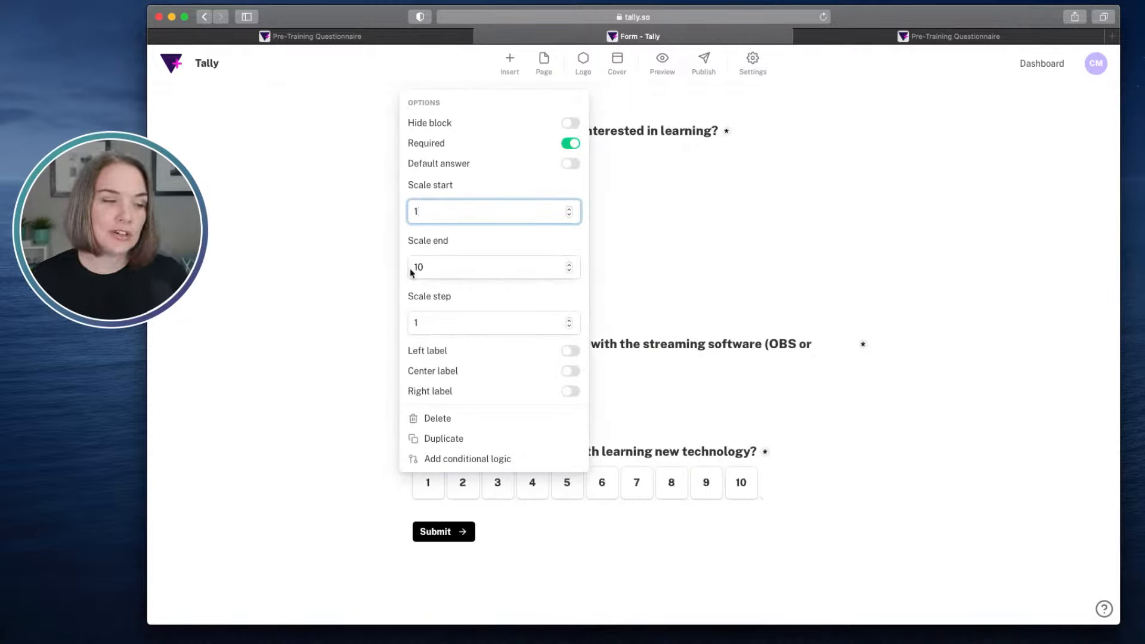
{"action": "left_click", "coordinate": [421, 270]}
{"action": "type", "text": "5"}
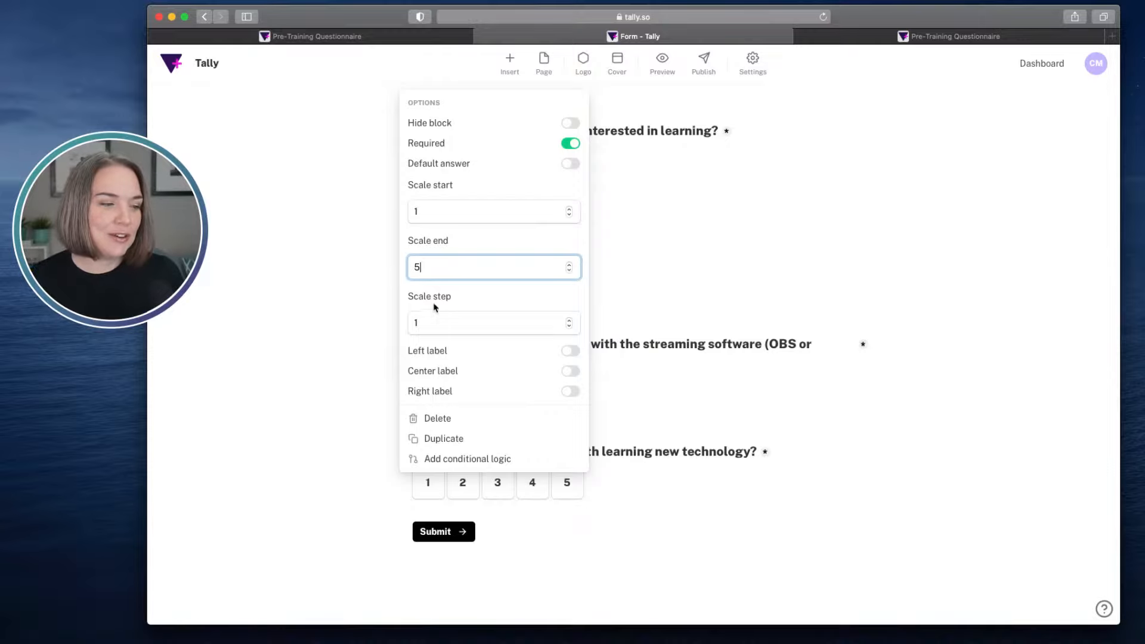
- Enable the comfort scale's left label and set it to "Not Comfortable"
{"action": "left_click", "coordinate": [570, 353]}
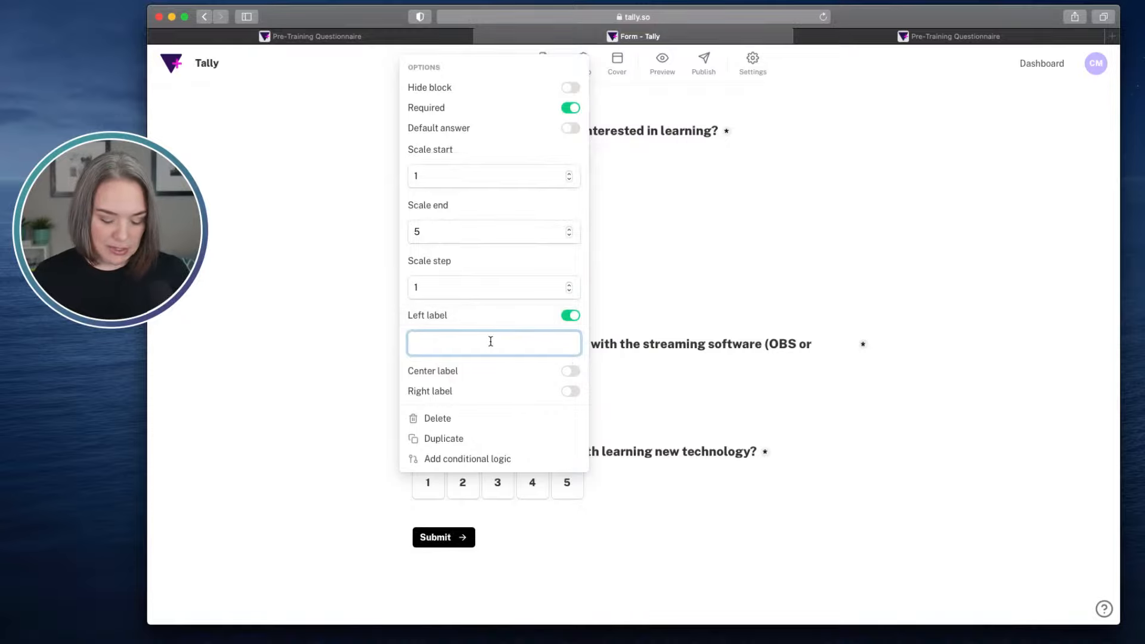
{"action": "type", "text": "Not"}
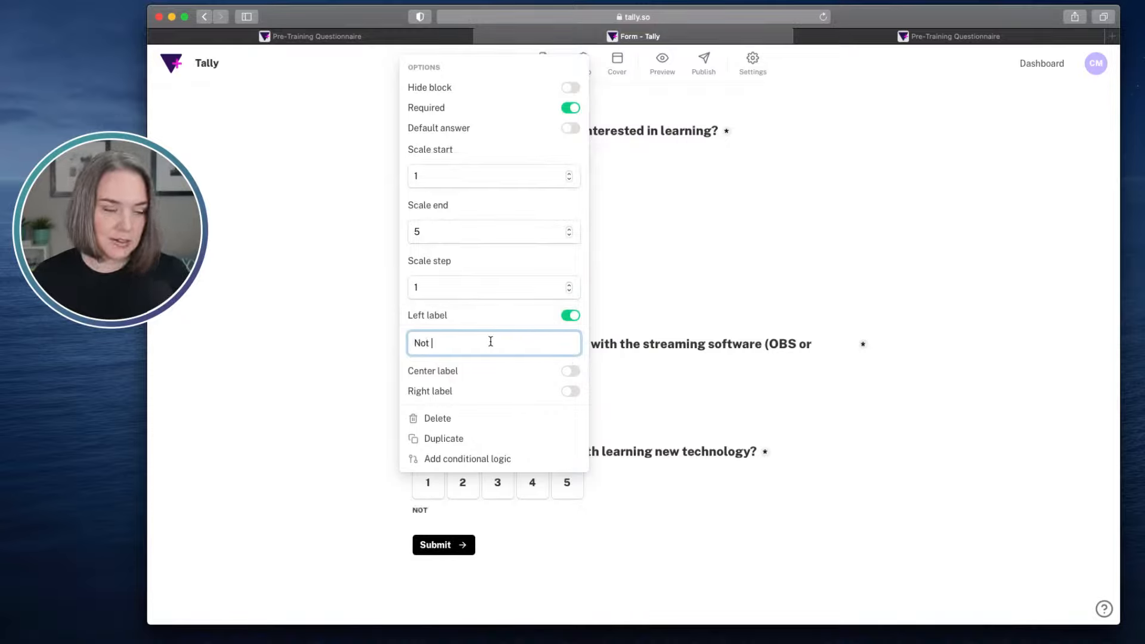
{"action": "type", "text": " Comfrt"}
{"action": "key", "text": "BackSpace"}
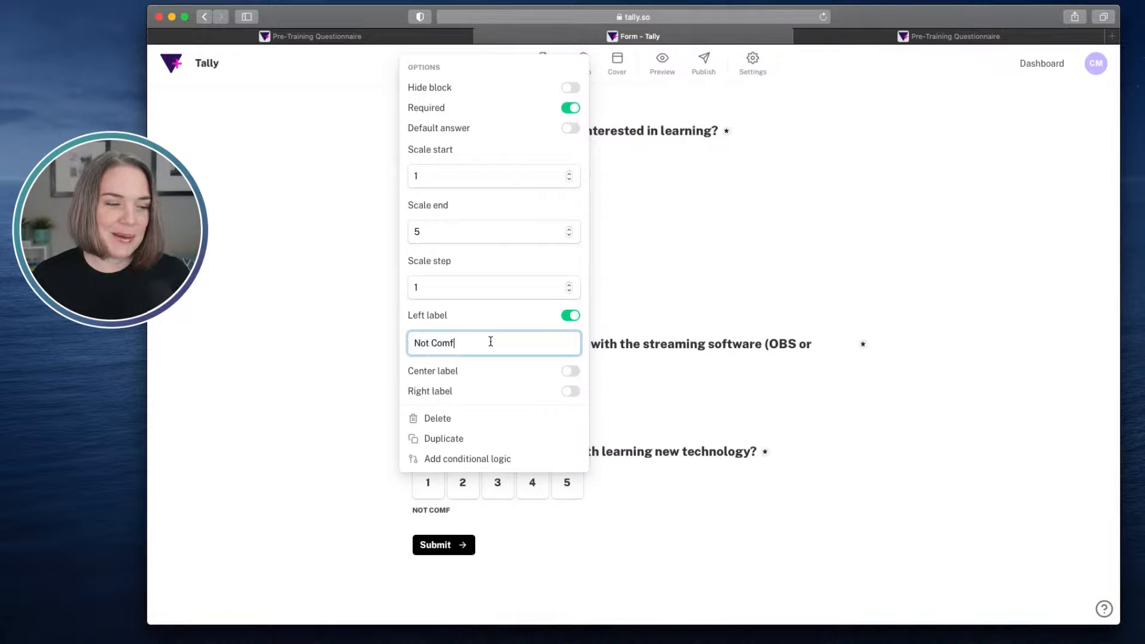
{"action": "type", "text": "table"}
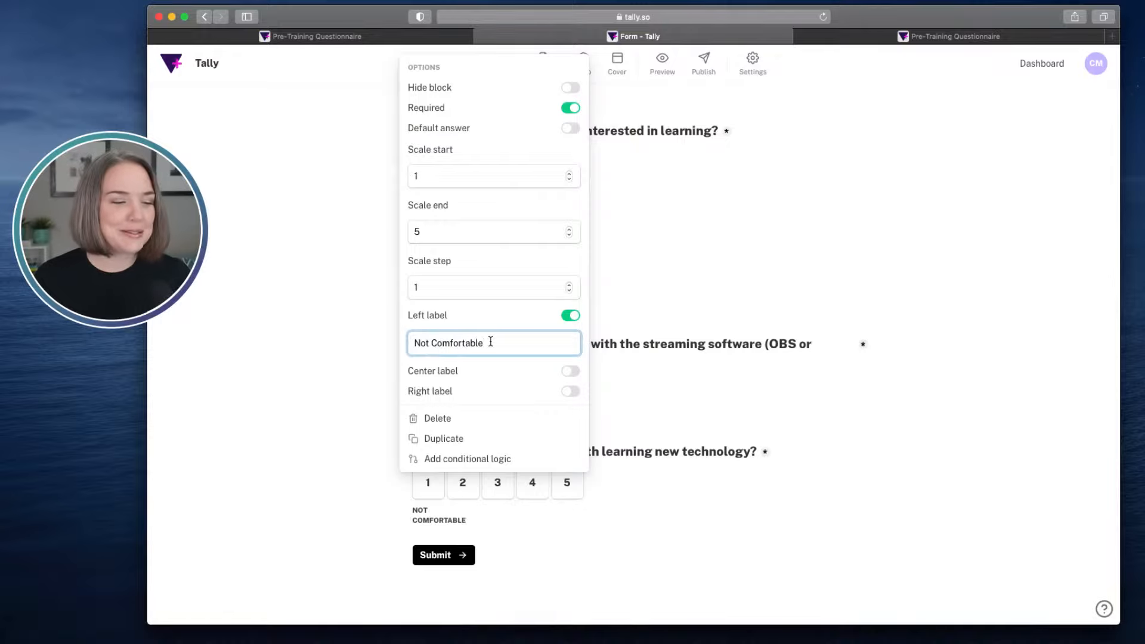
- Enable the comfort scale's right label, set it to "Very Comfortable", and close the block options
{"action": "left_click", "coordinate": [571, 391]}
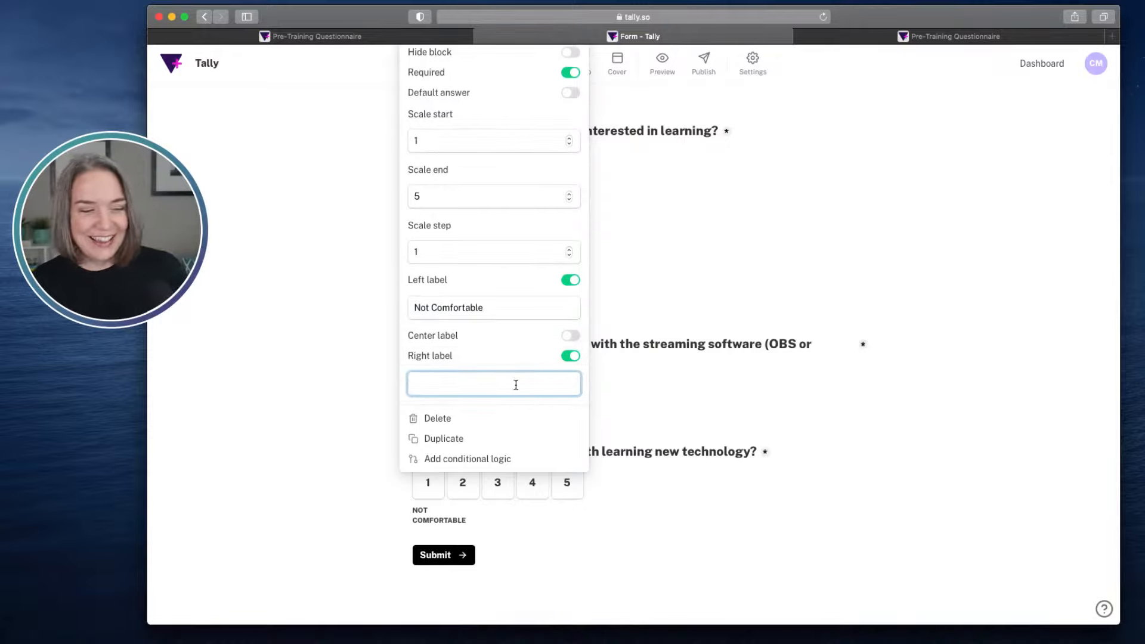
{"action": "type", "text": "Very Comfrota"}
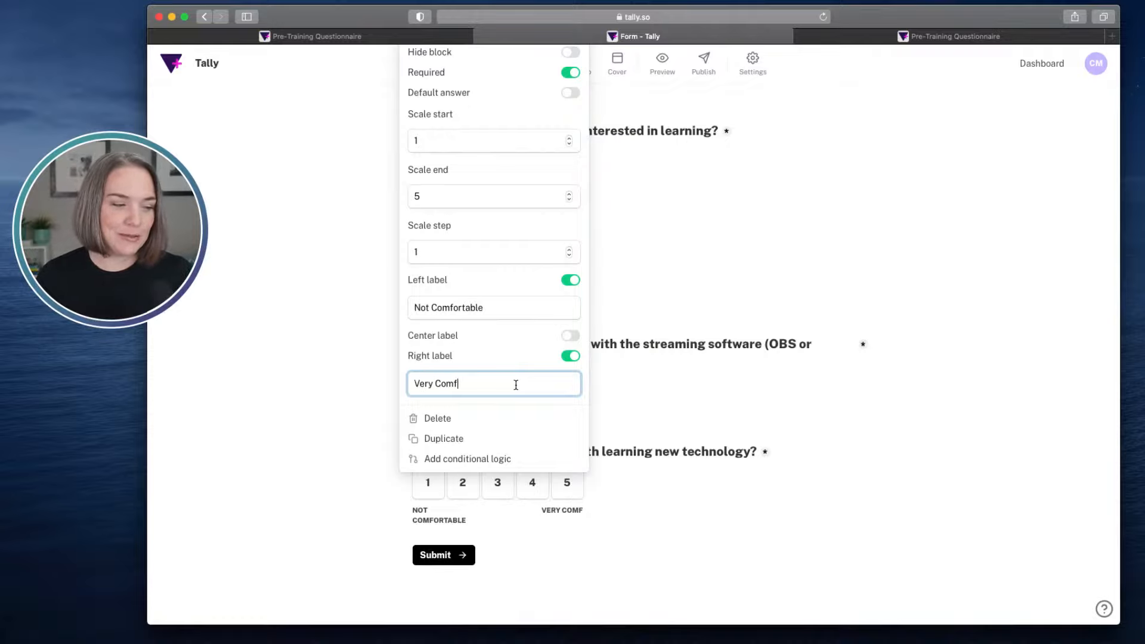
{"action": "key", "text": "BackSpace"}
{"action": "key", "text": "BackSpace"}
{"action": "key", "text": "BackSpace"}
{"action": "key", "text": "BackSpace"}
{"action": "type", "text": "ortable"}
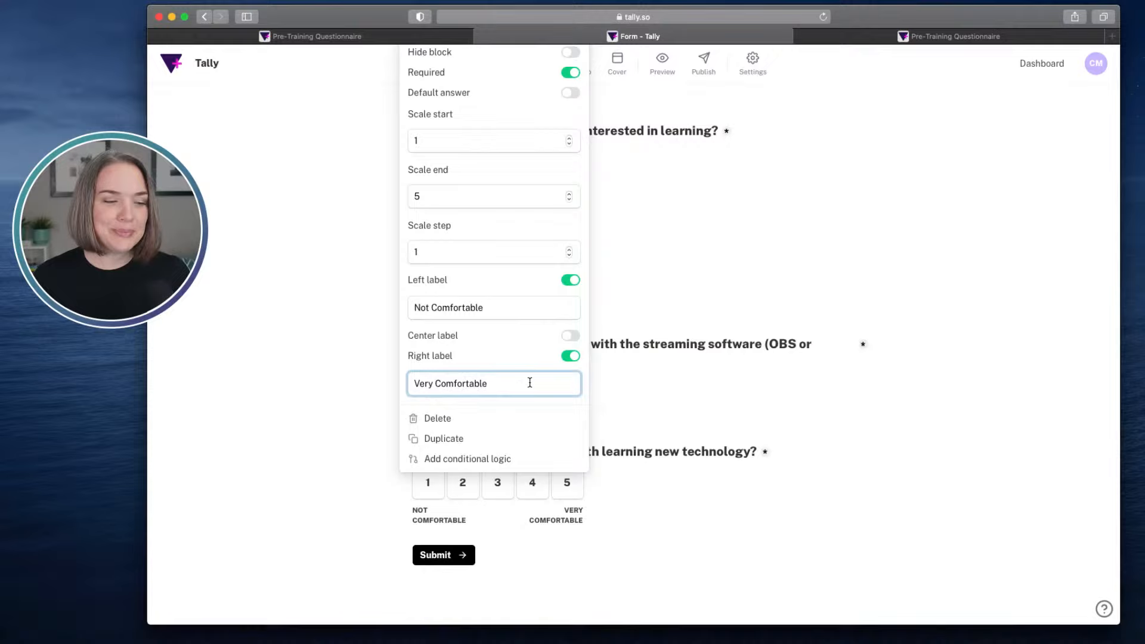
{"action": "left_click", "coordinate": [729, 418]}
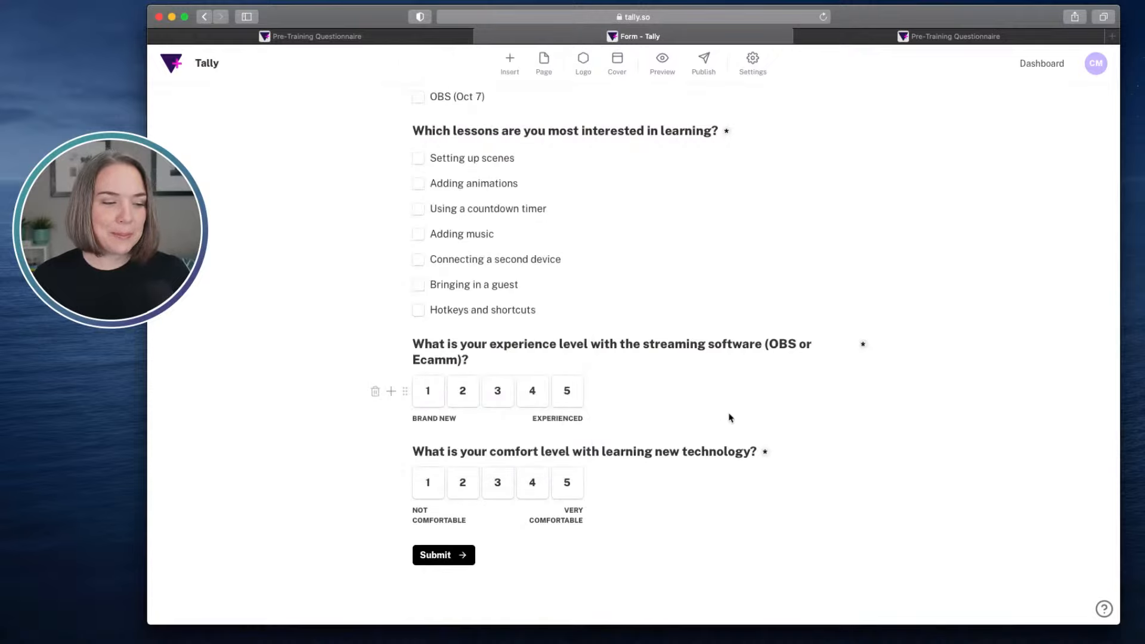
- Check the properties of the Pre-Training Questionnaire database in Notion against the questions built so far
{"action": "scroll", "coordinate": [750, 413], "scroll_direction": "down", "scroll_amount": 2}
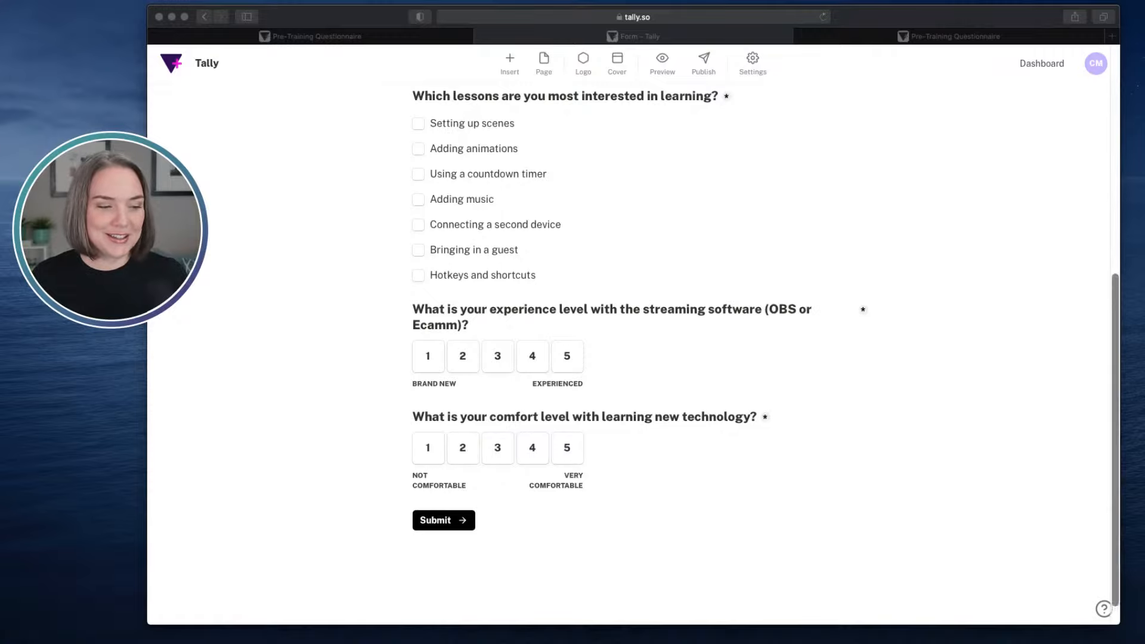
{"action": "scroll", "coordinate": [633, 355], "scroll_direction": "down", "scroll_amount": 1}
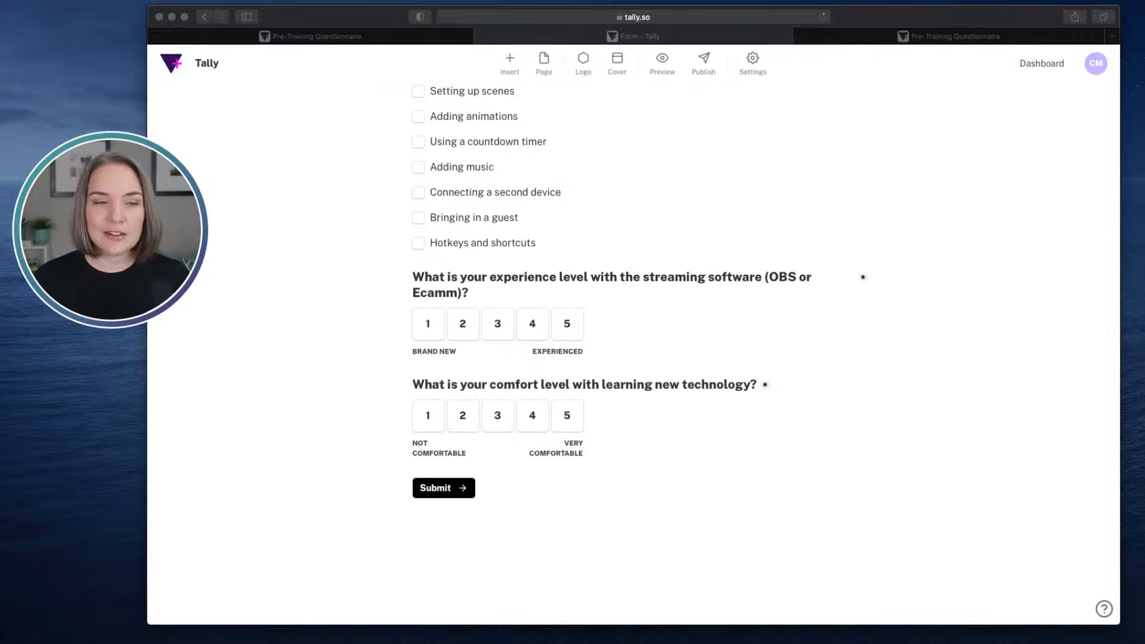
{"action": "left_click_drag", "start_coordinate": [1144, 202], "coordinate": [756, 97]}
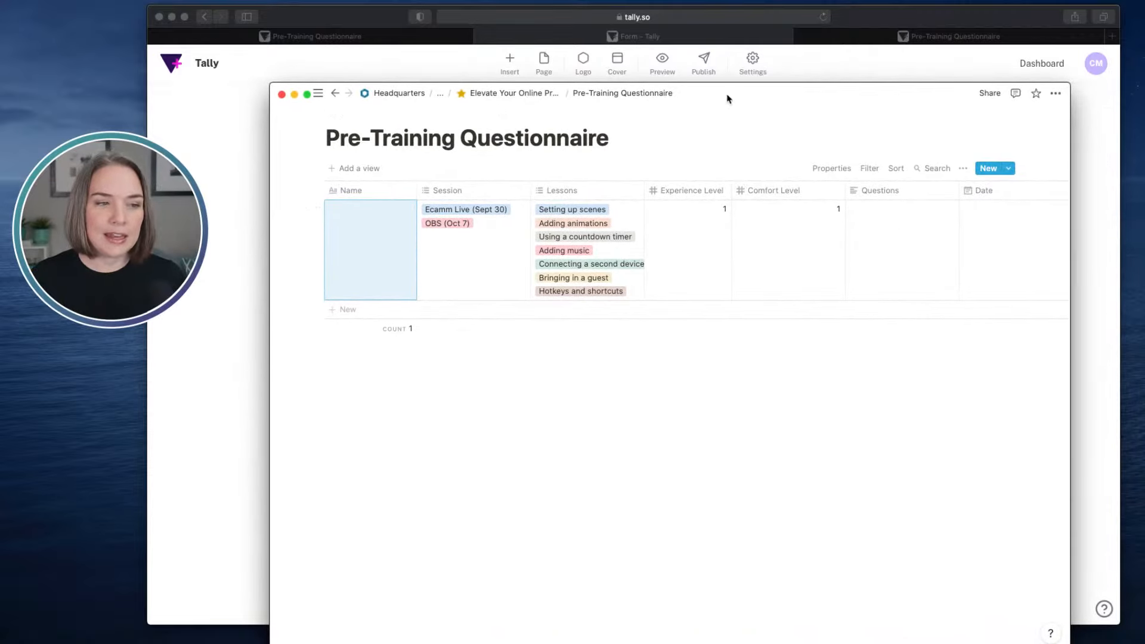
{"action": "left_click_drag", "start_coordinate": [726, 99], "coordinate": [1144, 101]}
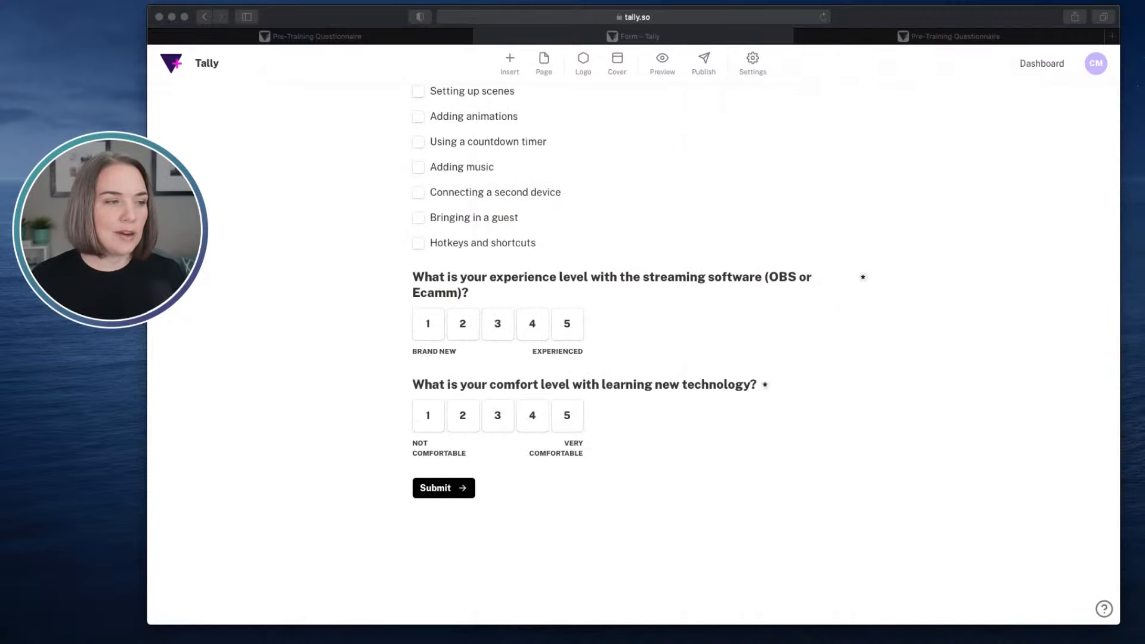
- Add a long answer question after the comfort scale, reusing the example form's wording "Do you have any specific software questions you would like addressed?"
{"action": "left_click", "coordinate": [310, 37]}
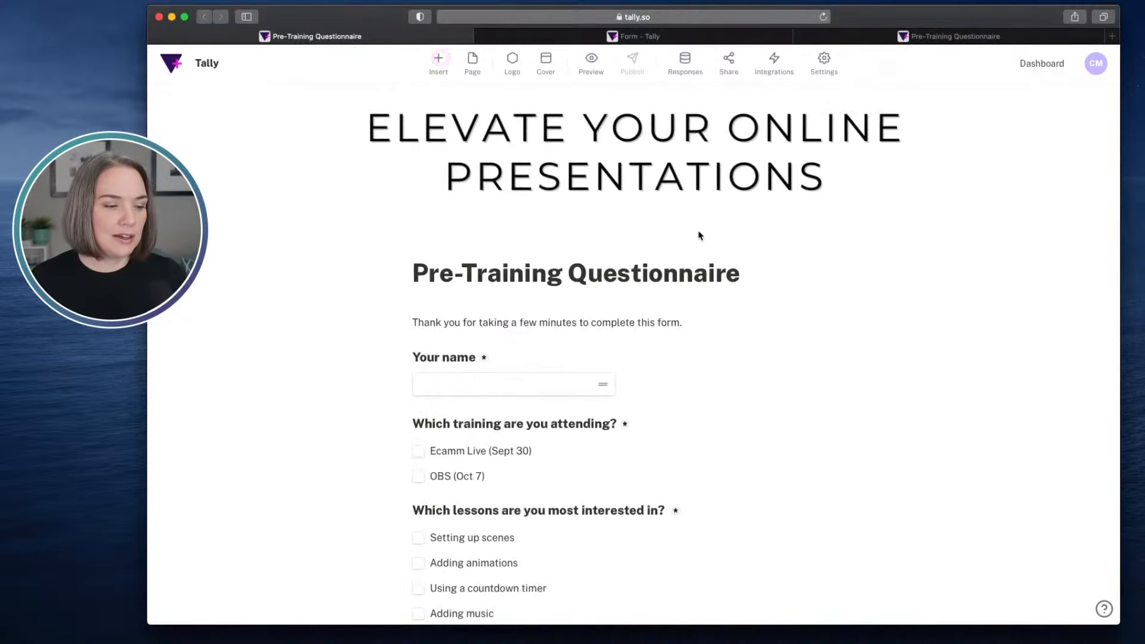
{"action": "scroll", "coordinate": [699, 235], "scroll_direction": "down", "scroll_amount": 10}
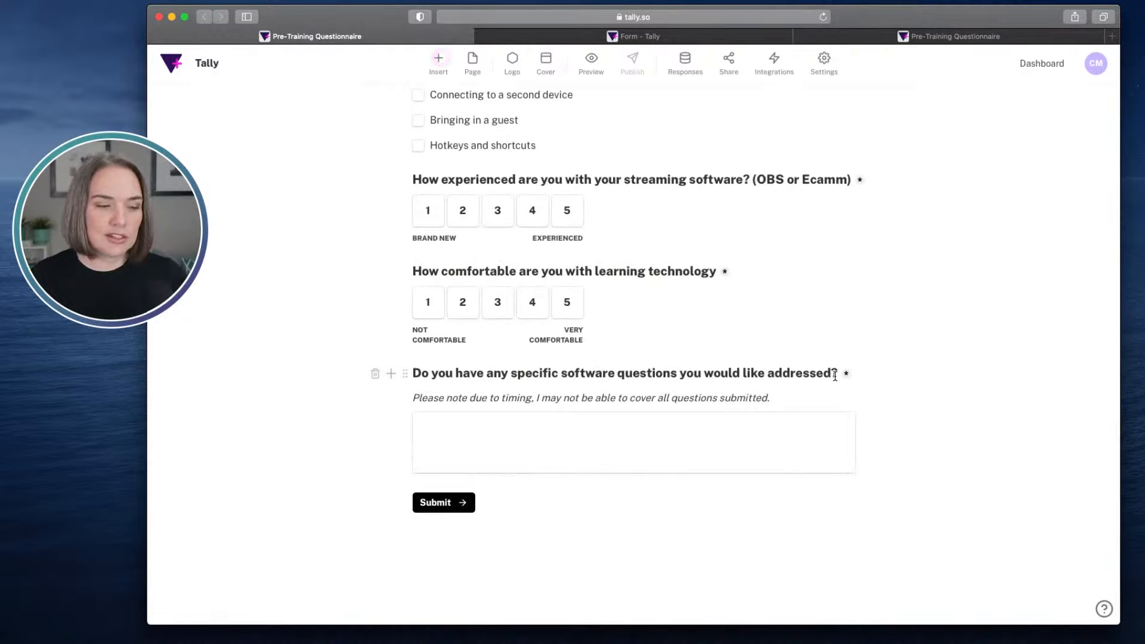
{"action": "left_click_drag", "start_coordinate": [835, 376], "coordinate": [414, 374]}
{"action": "key", "text": "super+c"}
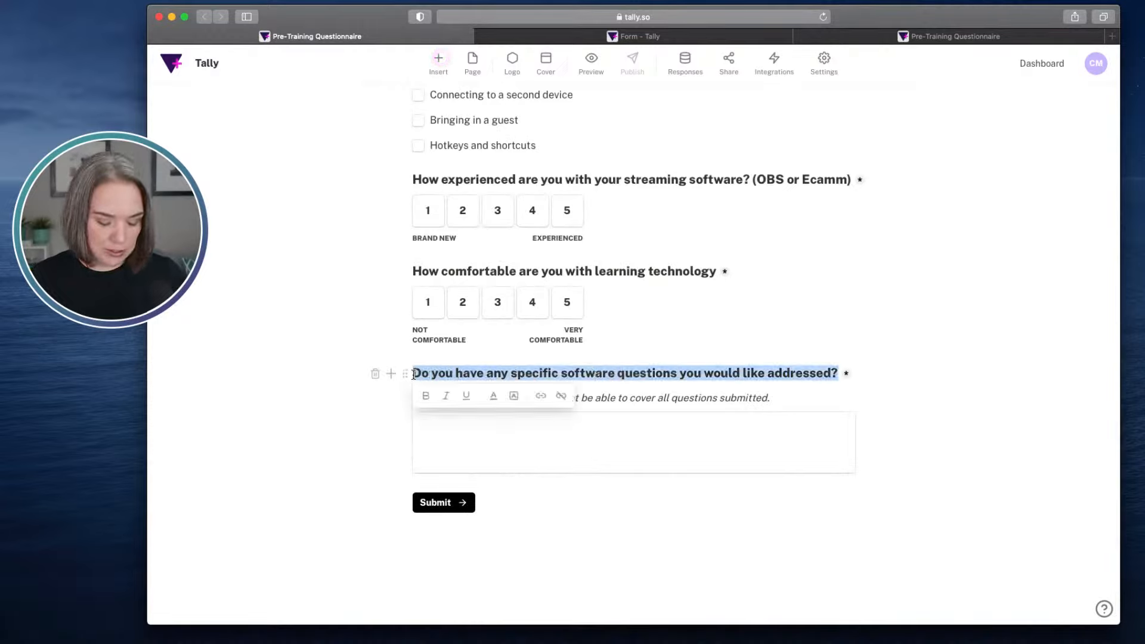
{"action": "left_click", "coordinate": [636, 39]}
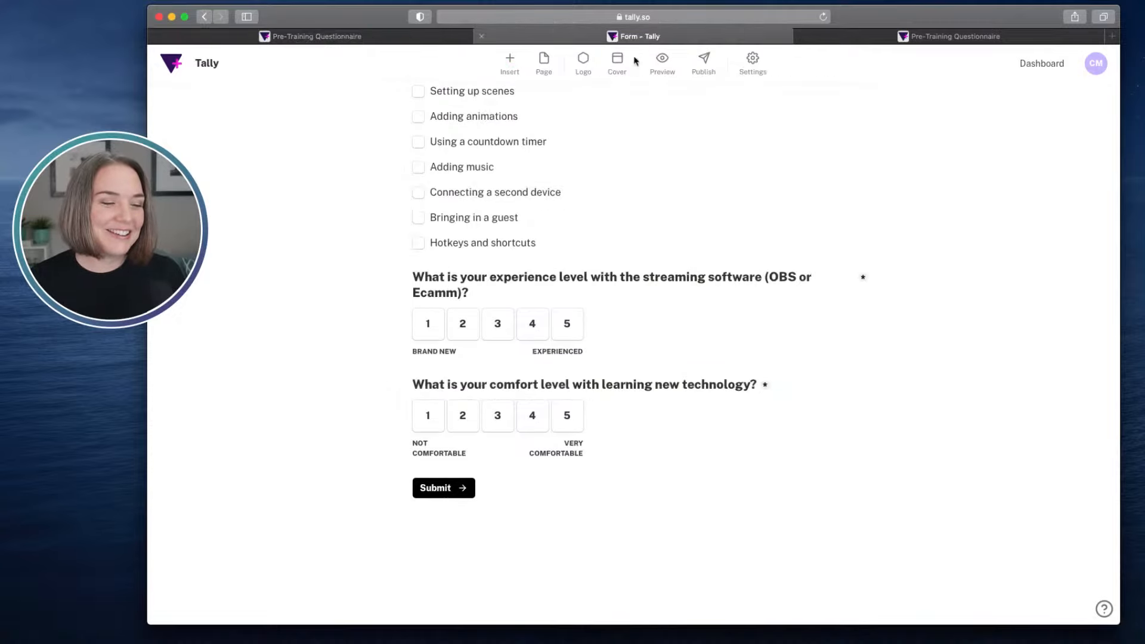
{"action": "left_click", "coordinate": [423, 470]}
{"action": "type", "text": "/q"}
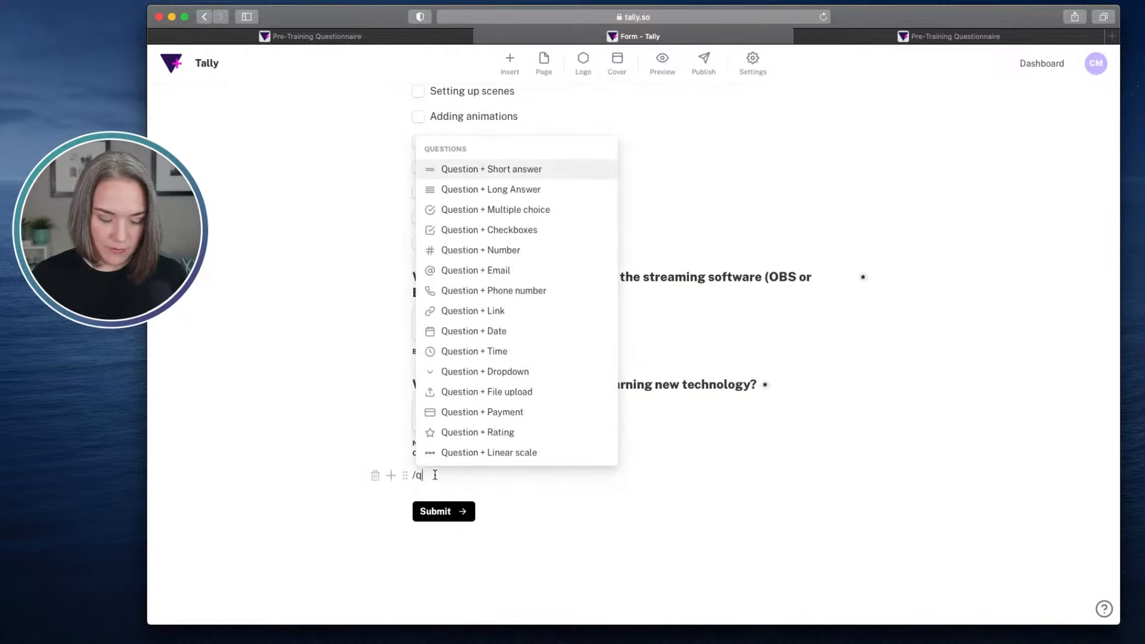
{"action": "left_click", "coordinate": [499, 189]}
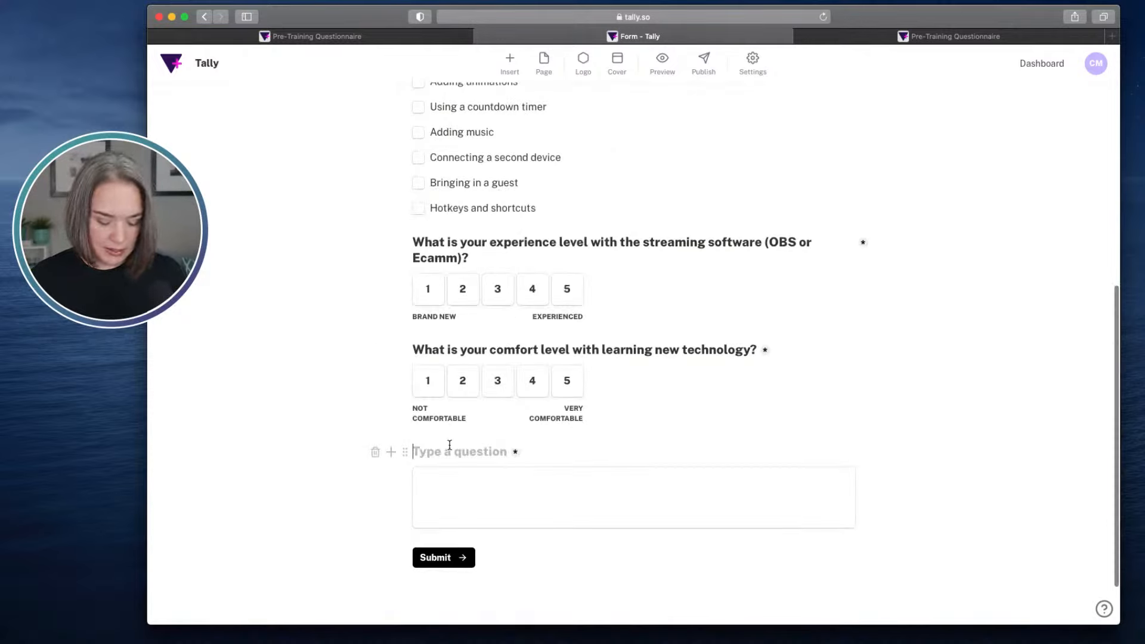
{"action": "key", "text": "super+v"}
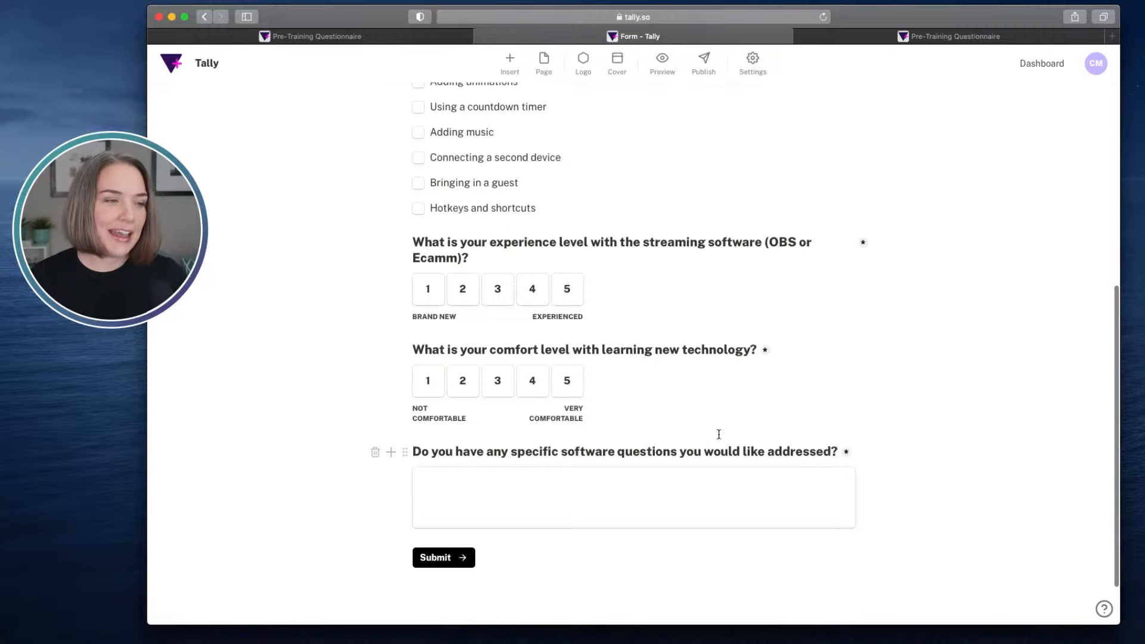
- Copy the example's note "Please note due to timing, I may not be able to cover all questions submitted." beneath the new form's software question
{"action": "left_click", "coordinate": [356, 39]}
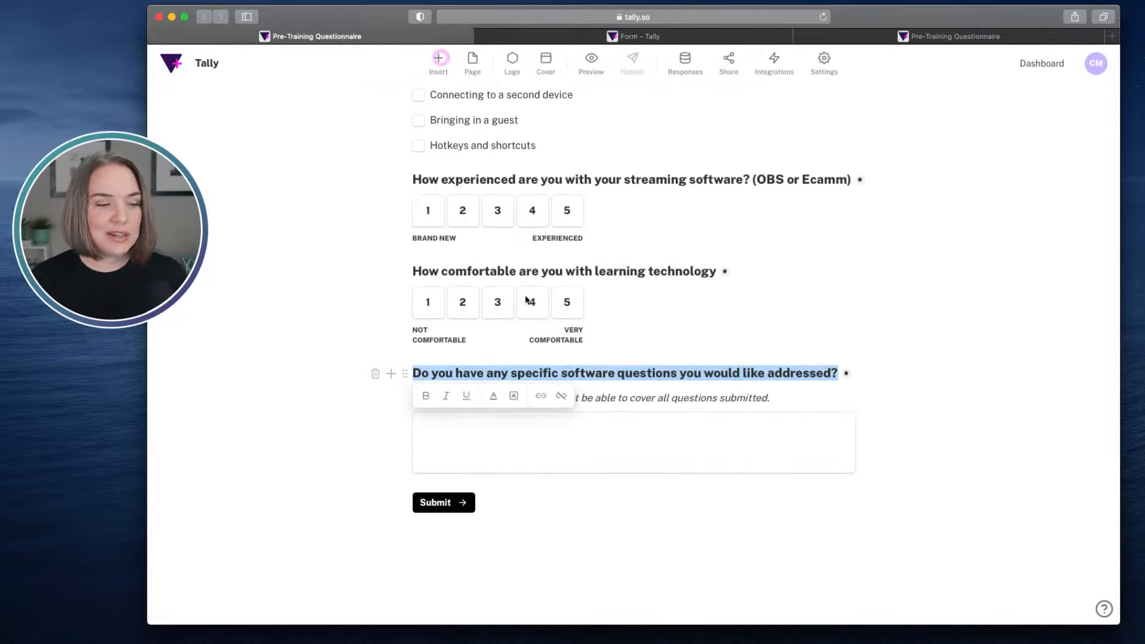
{"action": "left_click", "coordinate": [685, 405]}
{"action": "left_click", "coordinate": [772, 400]}
{"action": "left_click_drag", "start_coordinate": [772, 400], "coordinate": [410, 398]}
{"action": "key", "text": "super+c"}
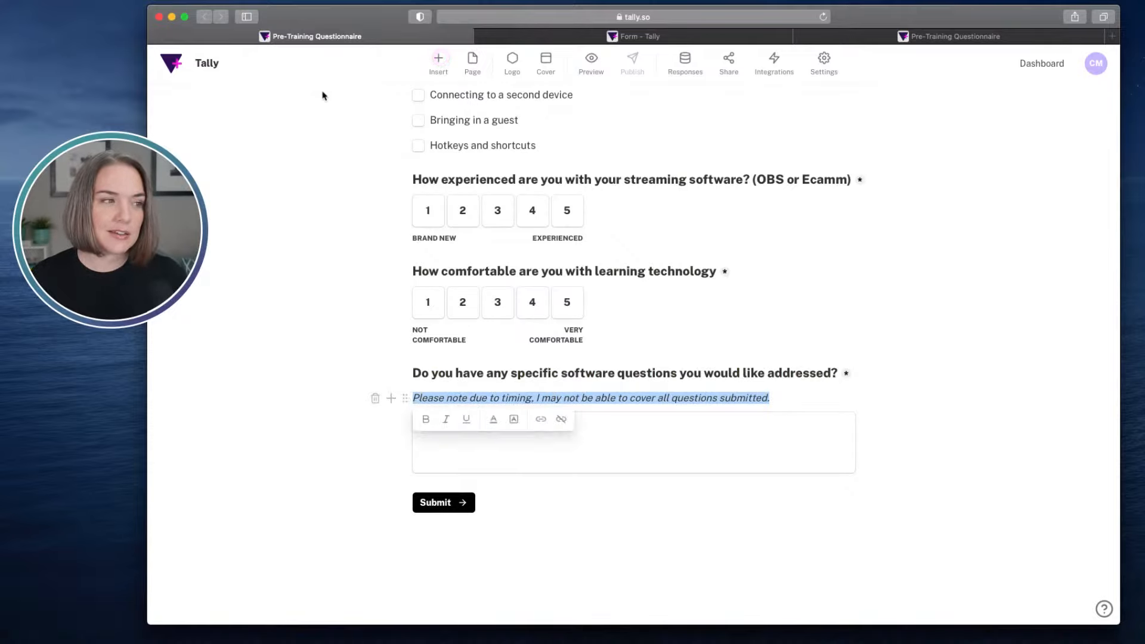
{"action": "left_click", "coordinate": [589, 41]}
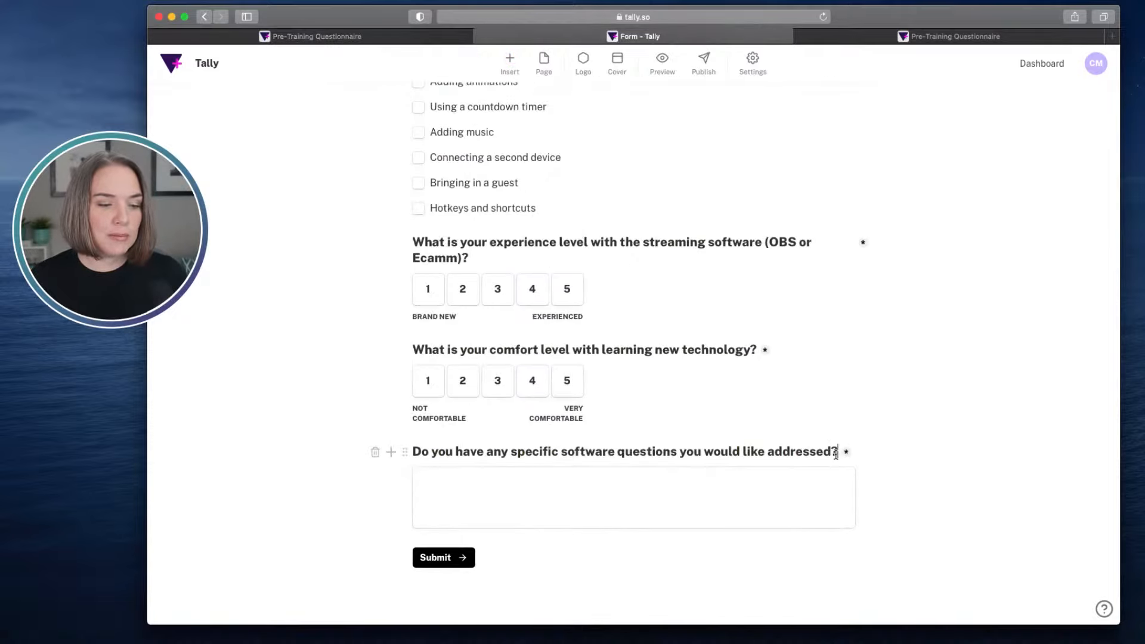
{"action": "key", "text": "Return"}
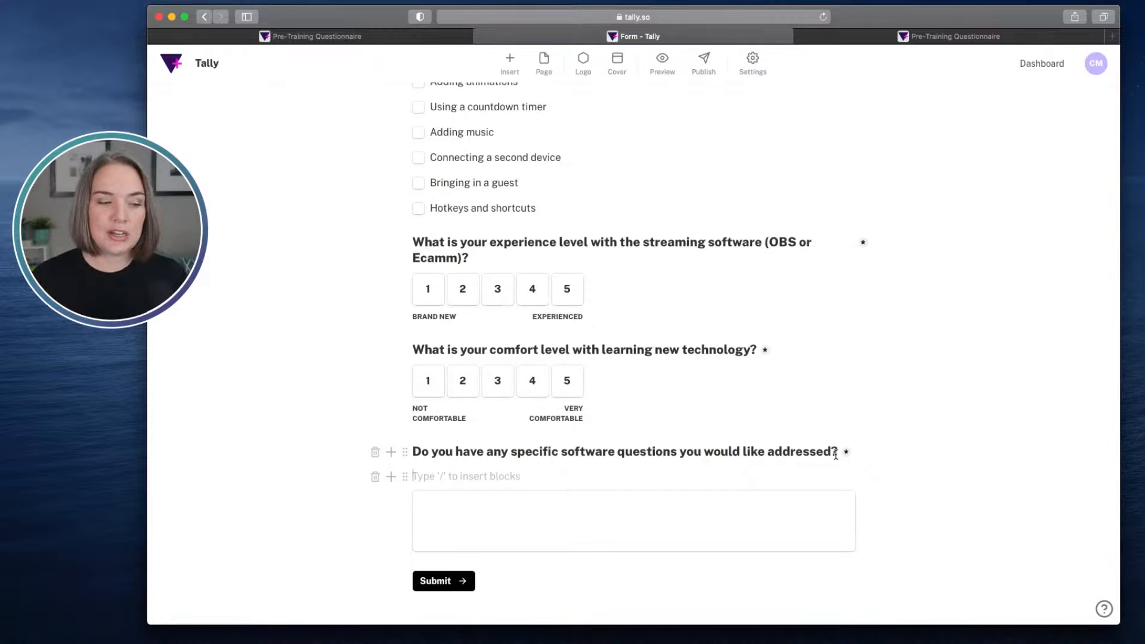
{"action": "key", "text": "super+v"}
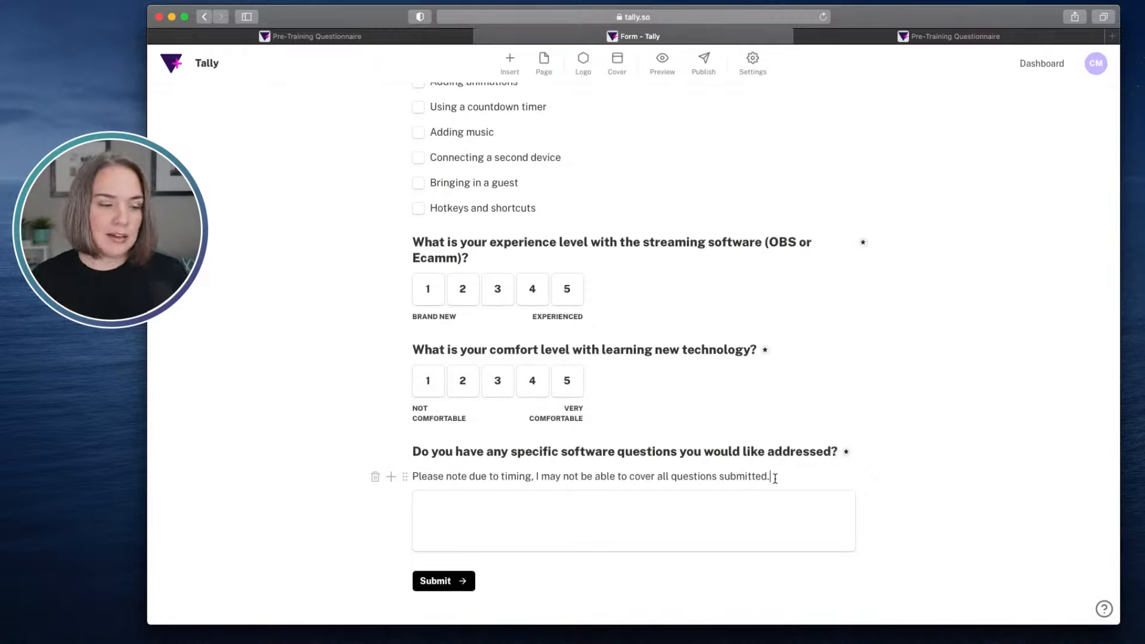
- Italicise the timing note beneath the software question, undoing any accidental replacement of its text
{"action": "left_click_drag", "start_coordinate": [772, 476], "coordinate": [410, 475]}
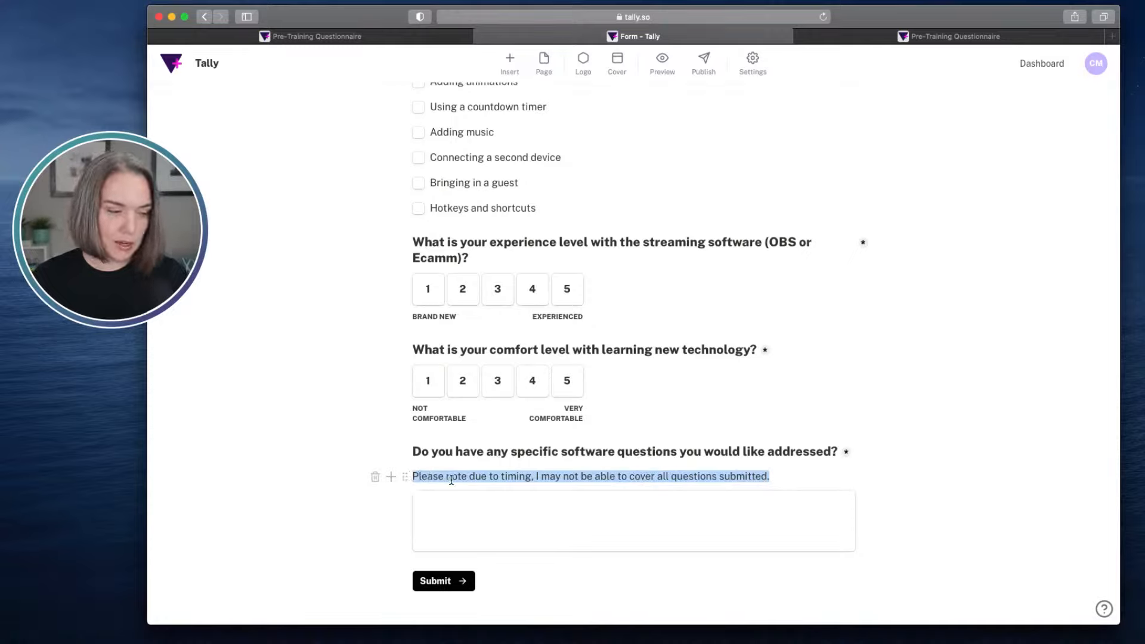
{"action": "key", "text": "super+i"}
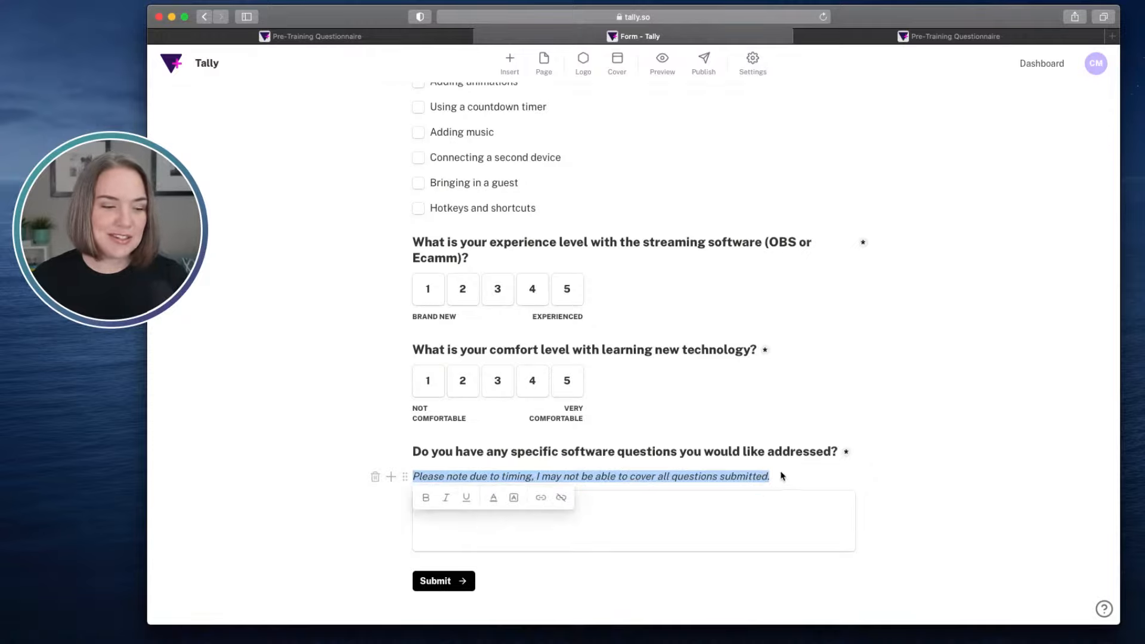
{"action": "key", "text": "BackSpace"}
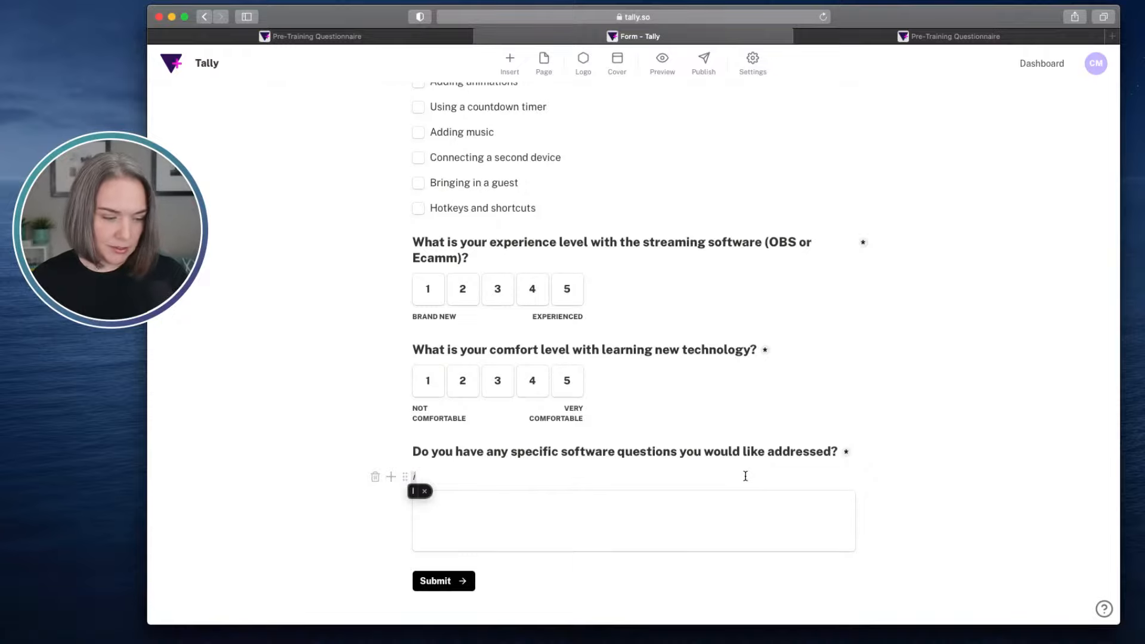
{"action": "key", "text": "super+z"}
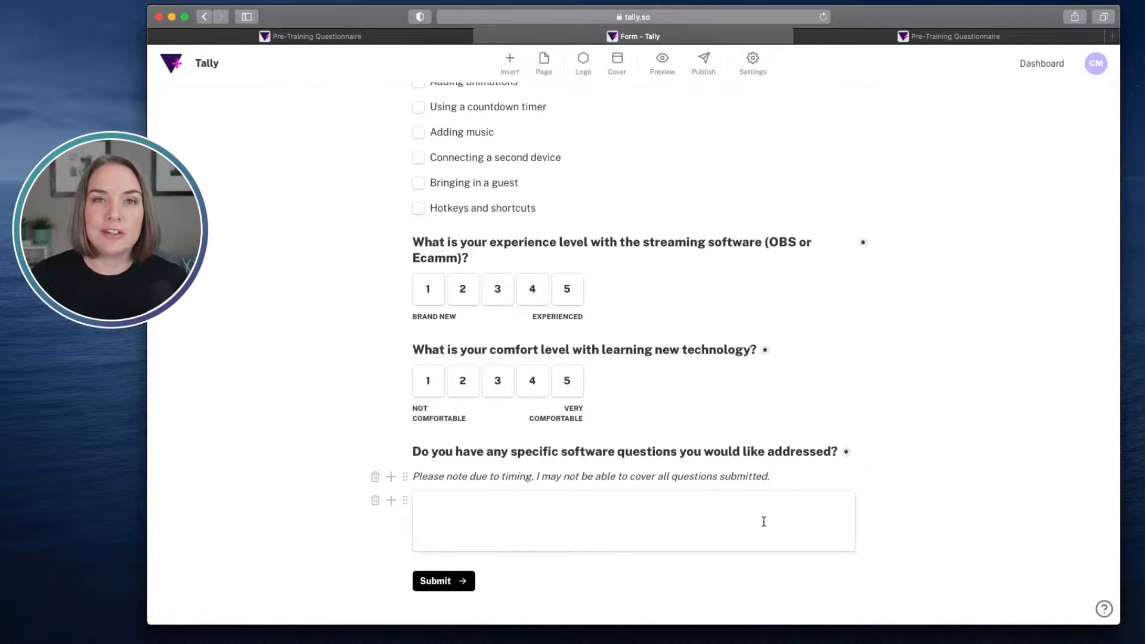
- Compare the new form's questions with those in the finished example questionnaire
{"action": "left_click", "coordinate": [369, 40]}
{"action": "left_click", "coordinate": [763, 222]}
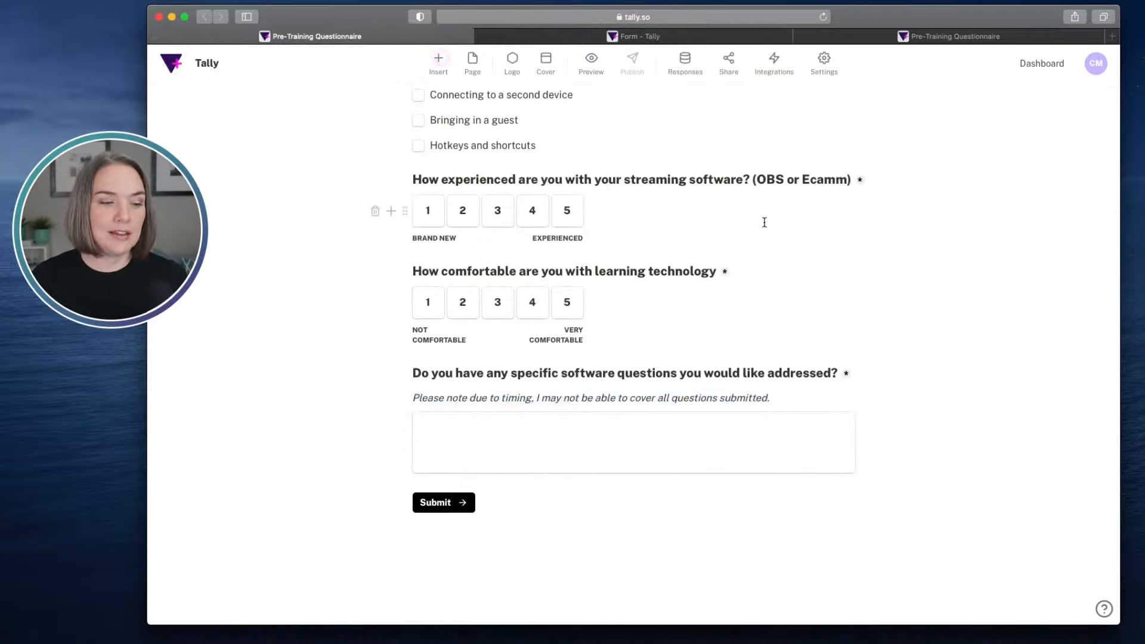
{"action": "scroll", "coordinate": [781, 317], "scroll_direction": "up", "scroll_amount": 3}
{"action": "scroll", "coordinate": [781, 317], "scroll_direction": "up", "scroll_amount": 4}
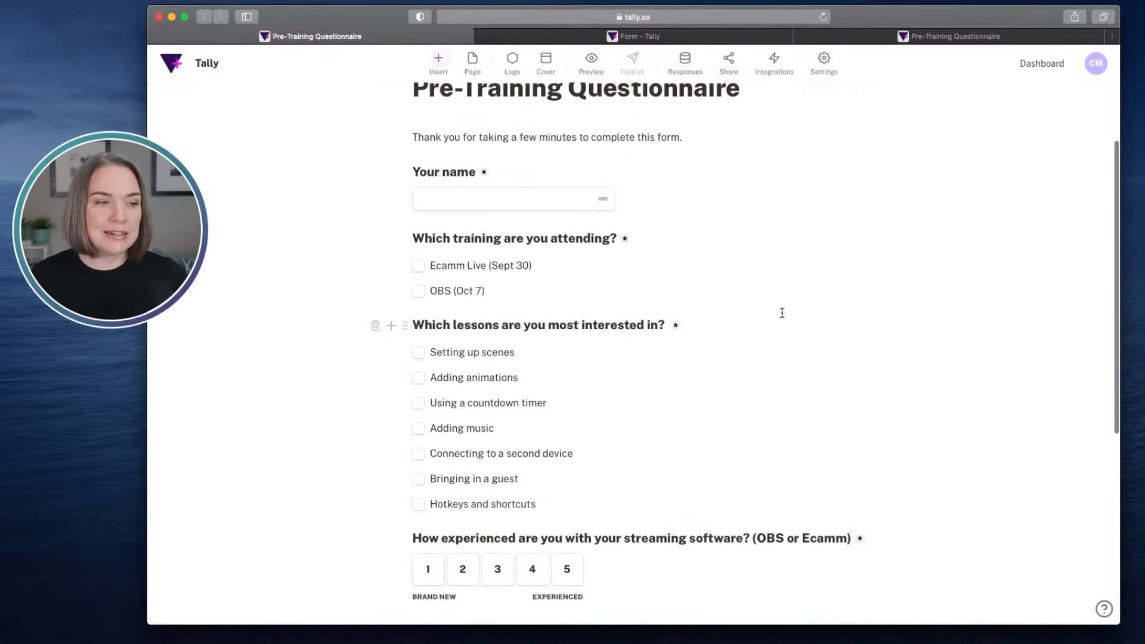
{"action": "scroll", "coordinate": [743, 188], "scroll_direction": "down", "scroll_amount": 2}
{"action": "left_click", "coordinate": [668, 37]}
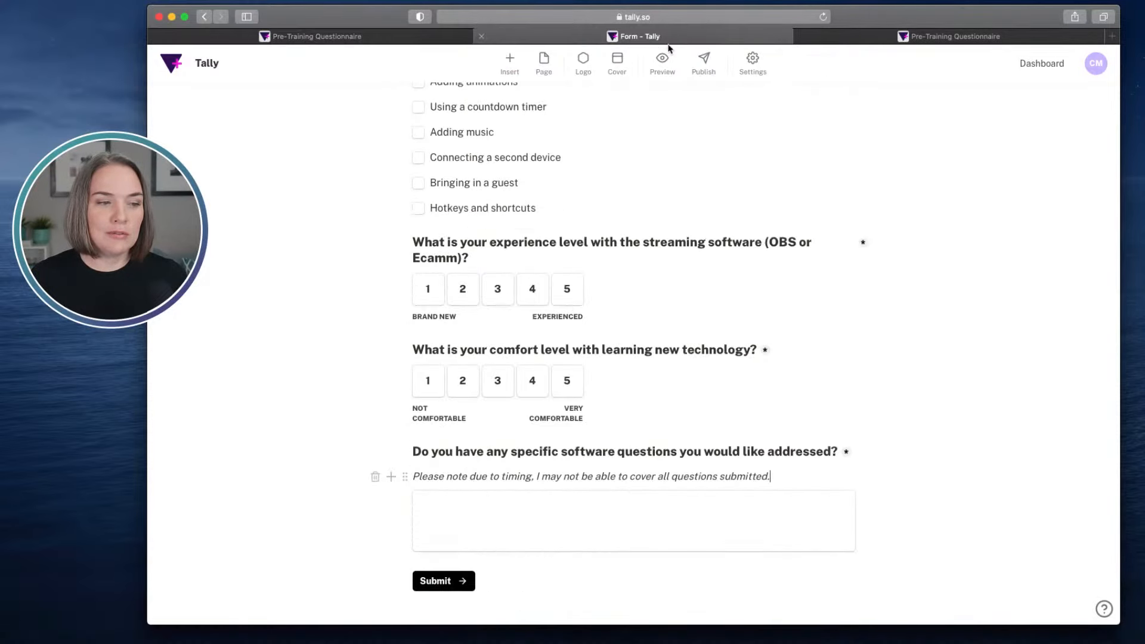
{"action": "scroll", "coordinate": [709, 192], "scroll_direction": "up", "scroll_amount": 3}
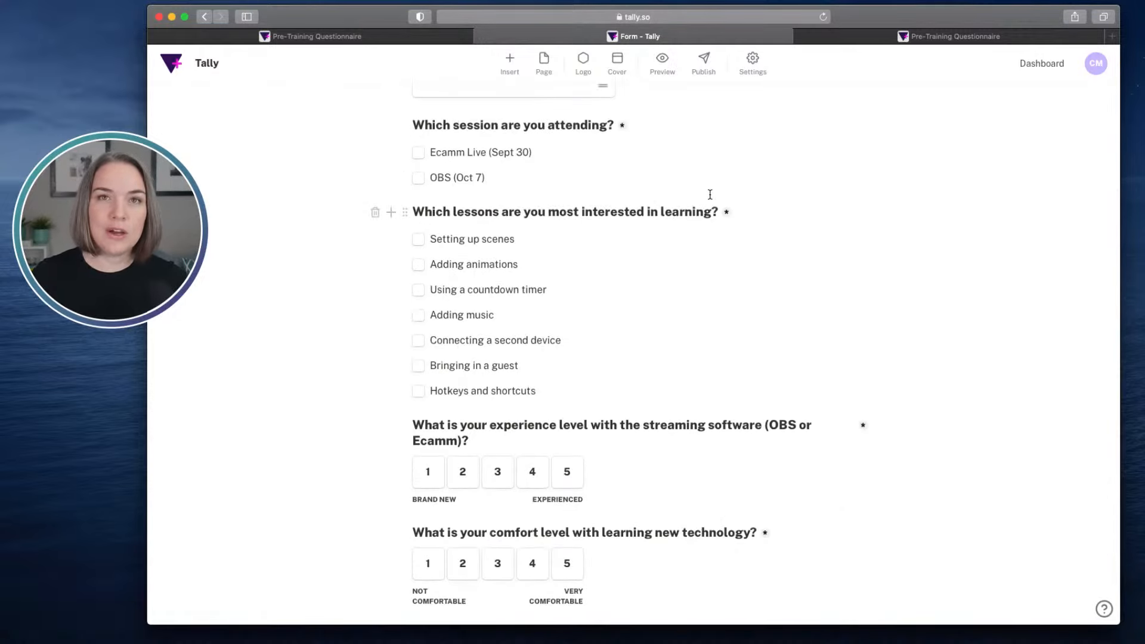
- Publish the form and review its share link, embed and template options
{"action": "left_click", "coordinate": [704, 64]}
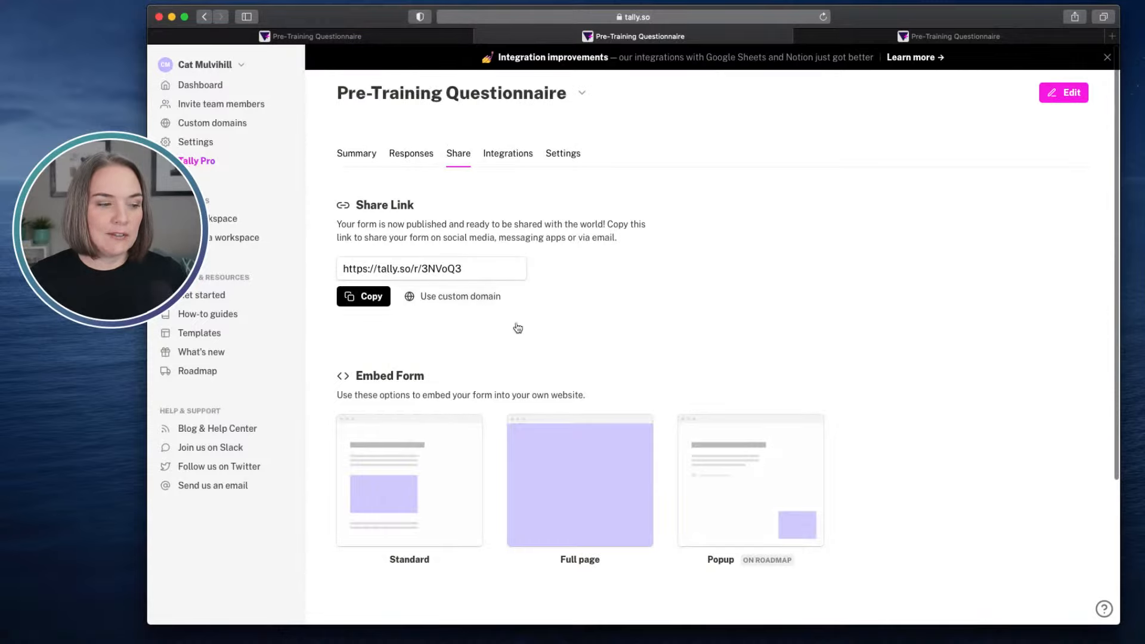
{"action": "scroll", "coordinate": [573, 250], "scroll_direction": "down", "scroll_amount": 2}
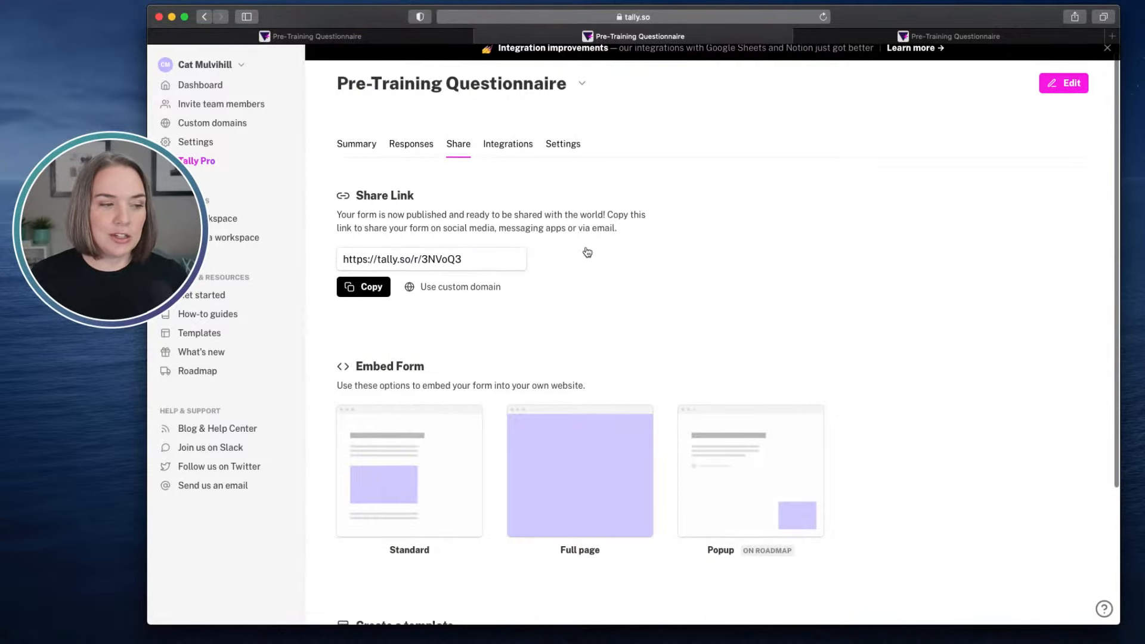
{"action": "scroll", "coordinate": [576, 239], "scroll_direction": "down", "scroll_amount": 5}
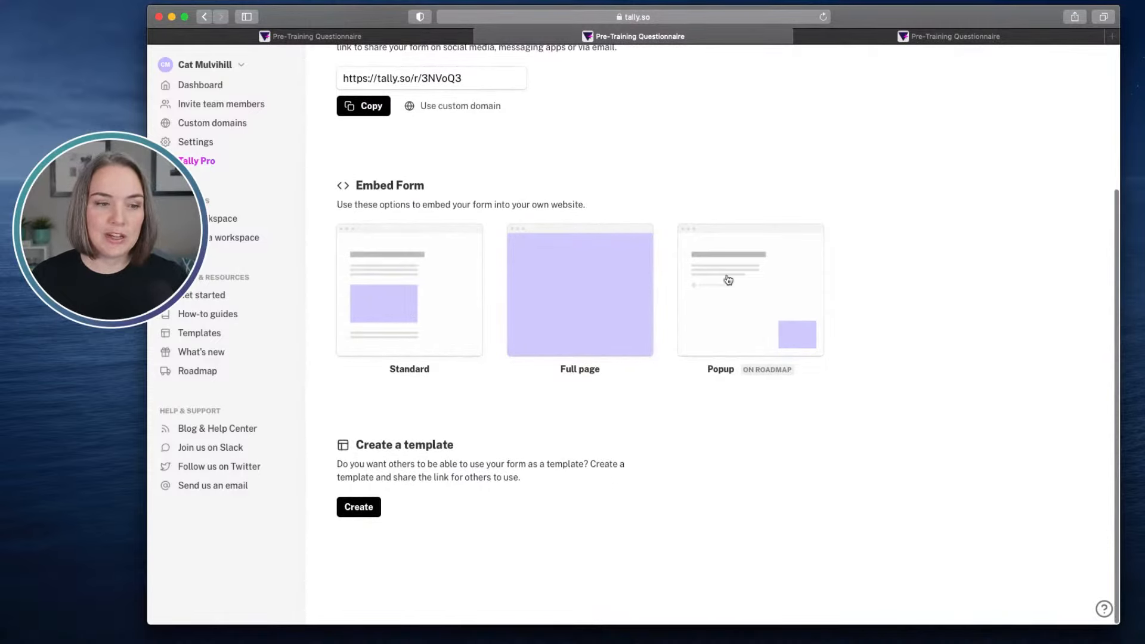
{"action": "scroll", "coordinate": [736, 271], "scroll_direction": "up", "scroll_amount": 2}
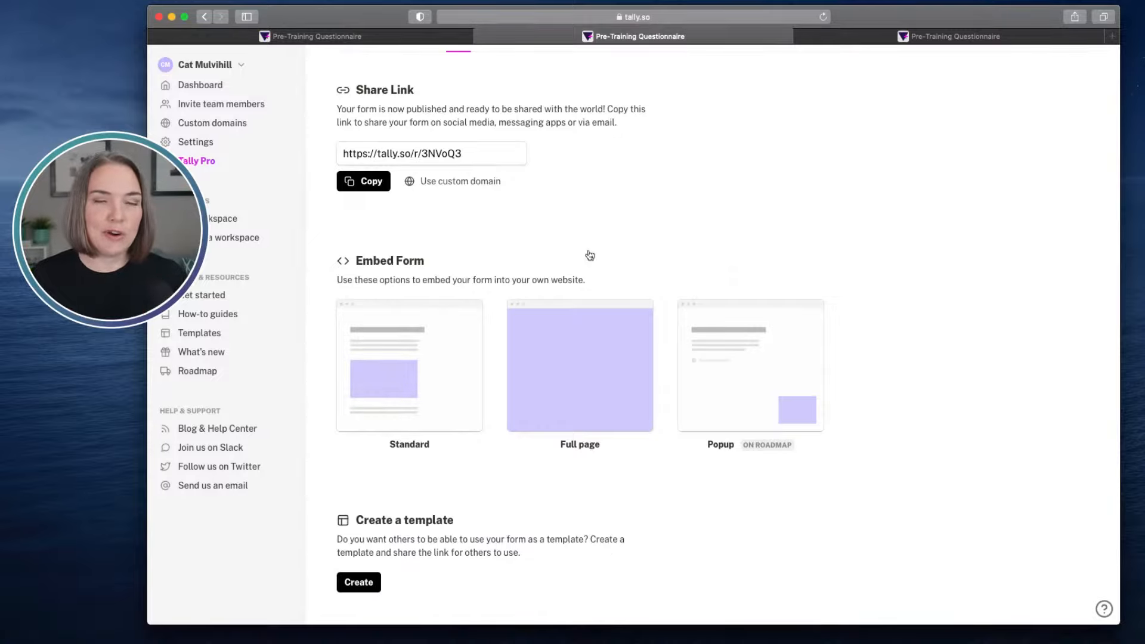
{"action": "scroll", "coordinate": [651, 226], "scroll_direction": "up", "scroll_amount": 3}
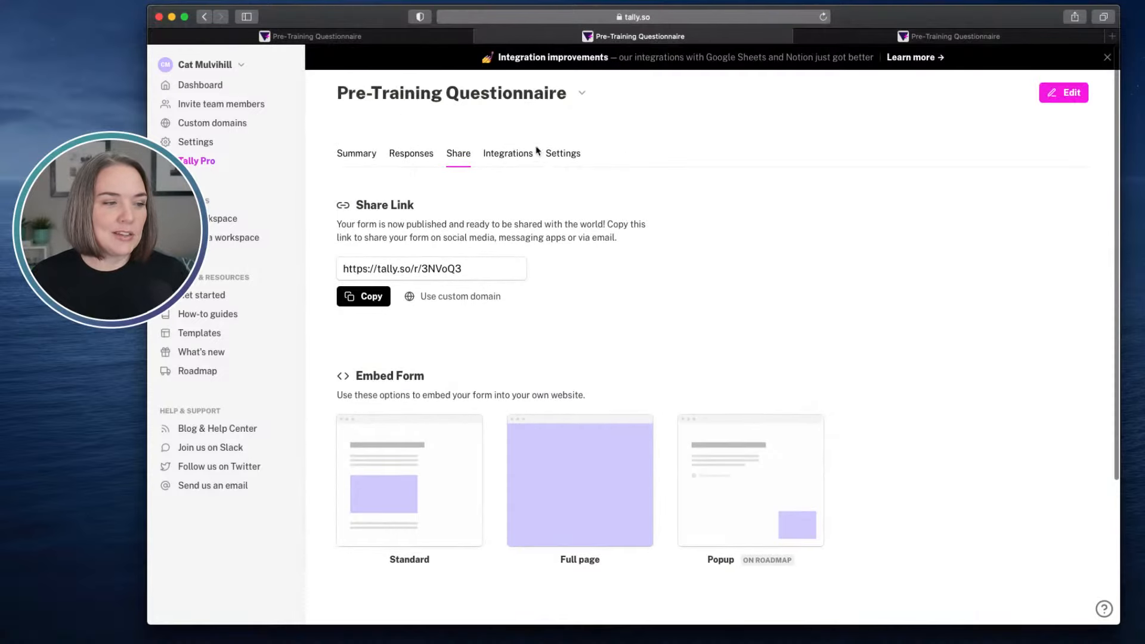
- Open the connection setup for the form's Notion integration and review its account, database and property mapping settings
{"action": "left_click", "coordinate": [508, 155]}
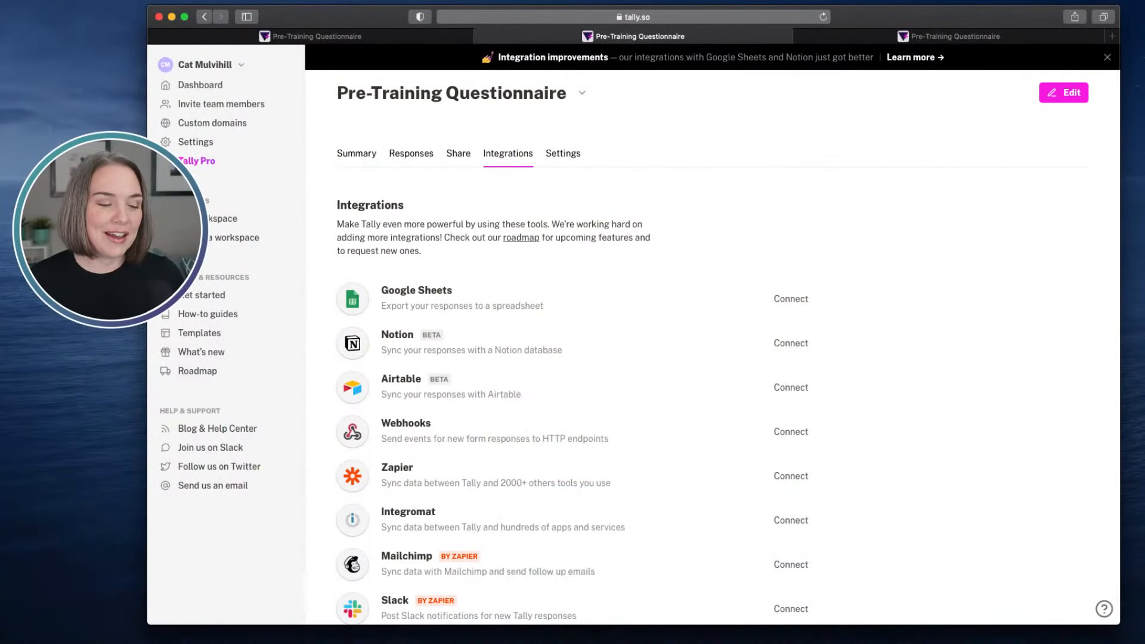
{"action": "left_click", "coordinate": [785, 345]}
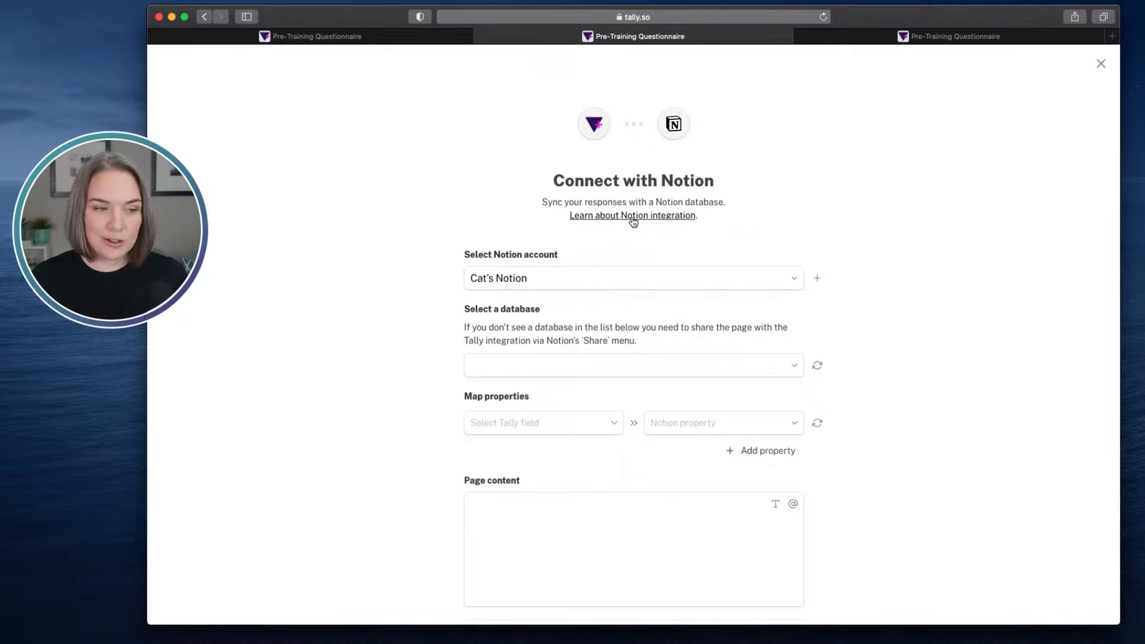
{"action": "scroll", "coordinate": [847, 249], "scroll_direction": "down", "scroll_amount": 2}
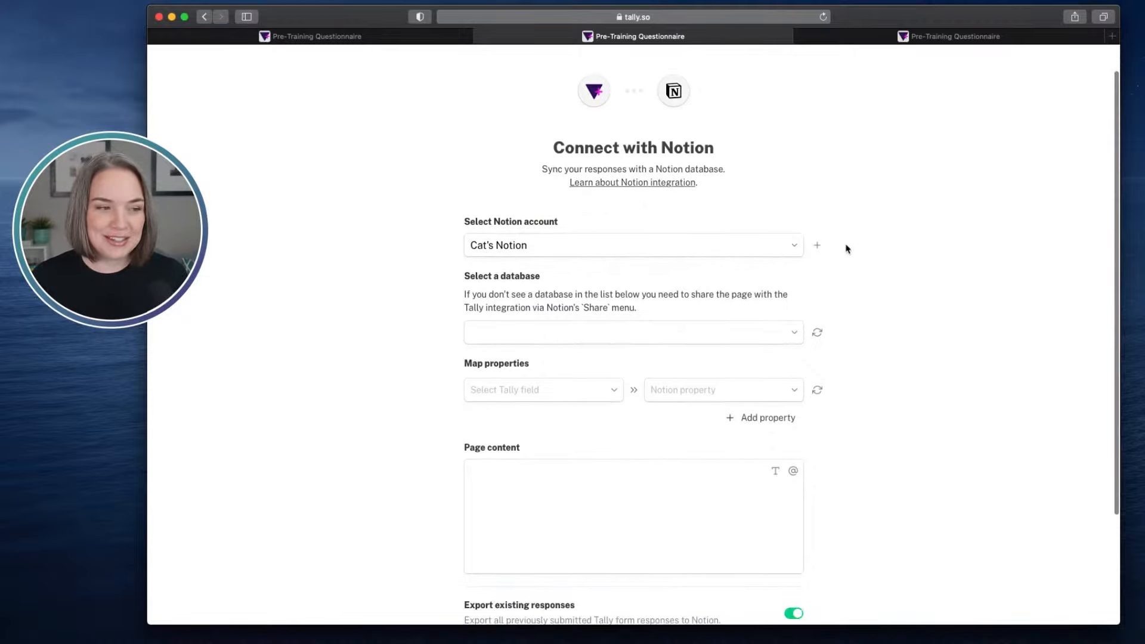
{"action": "scroll", "coordinate": [835, 250], "scroll_direction": "down", "scroll_amount": 2}
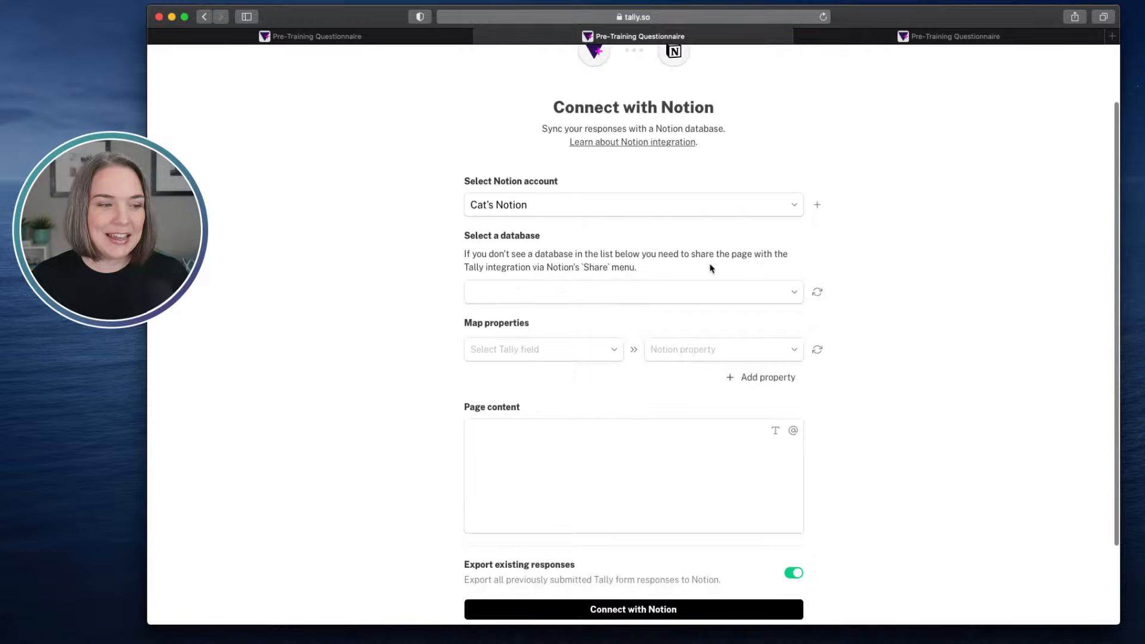
- Choose the Pre-Training Questionnaire database as the Notion database that receives the form responses
{"action": "left_click", "coordinate": [657, 296]}
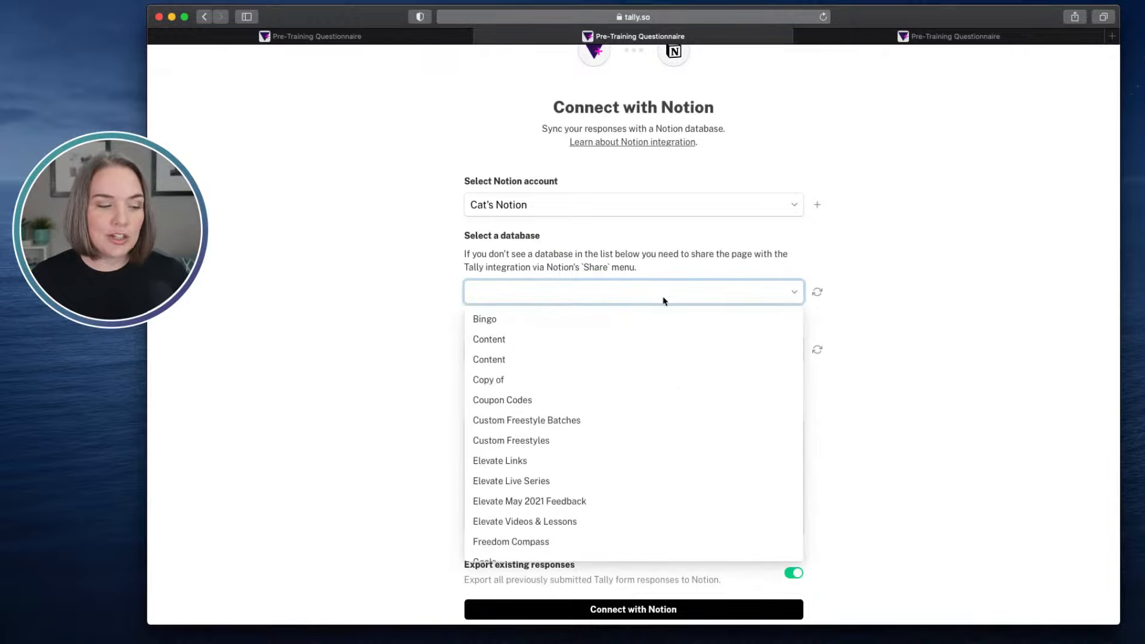
{"action": "scroll", "coordinate": [620, 358], "scroll_direction": "down", "scroll_amount": 1}
{"action": "scroll", "coordinate": [620, 359], "scroll_direction": "down", "scroll_amount": 8}
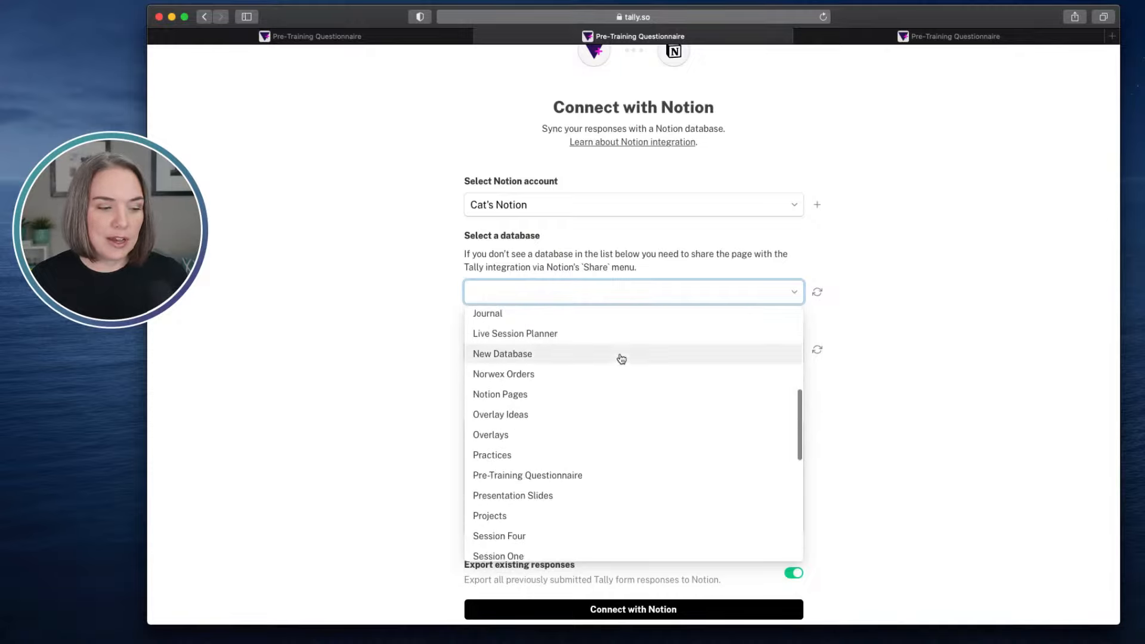
{"action": "scroll", "coordinate": [620, 358], "scroll_direction": "down", "scroll_amount": 2}
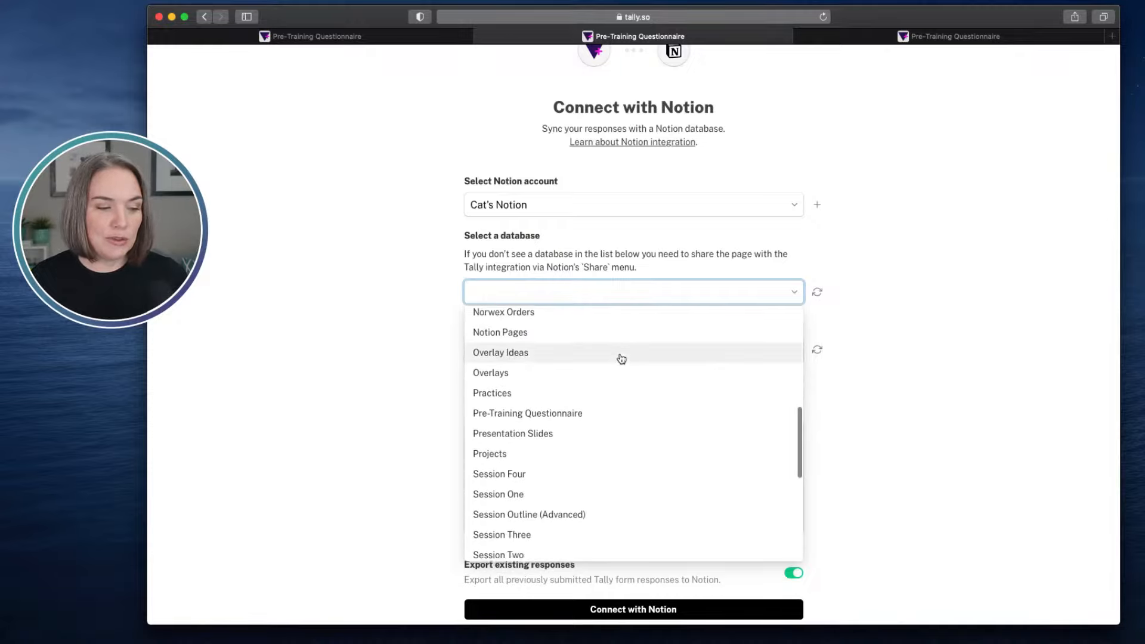
{"action": "left_click", "coordinate": [591, 411]}
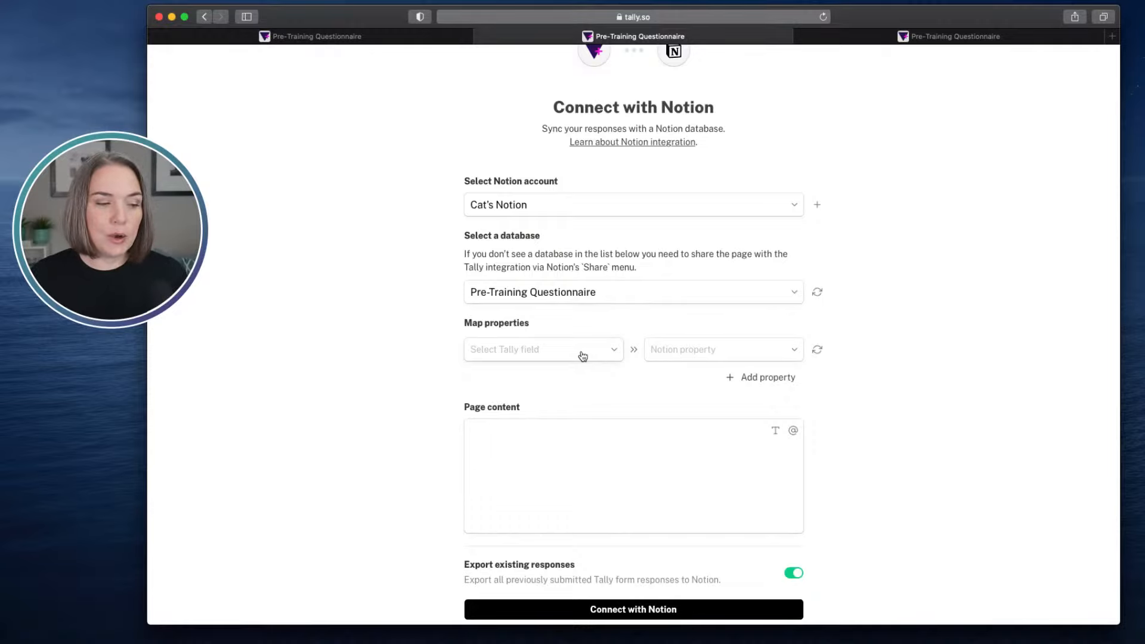
- Map the Submitted at field of the form to the Date property in Notion
{"action": "left_click", "coordinate": [541, 357]}
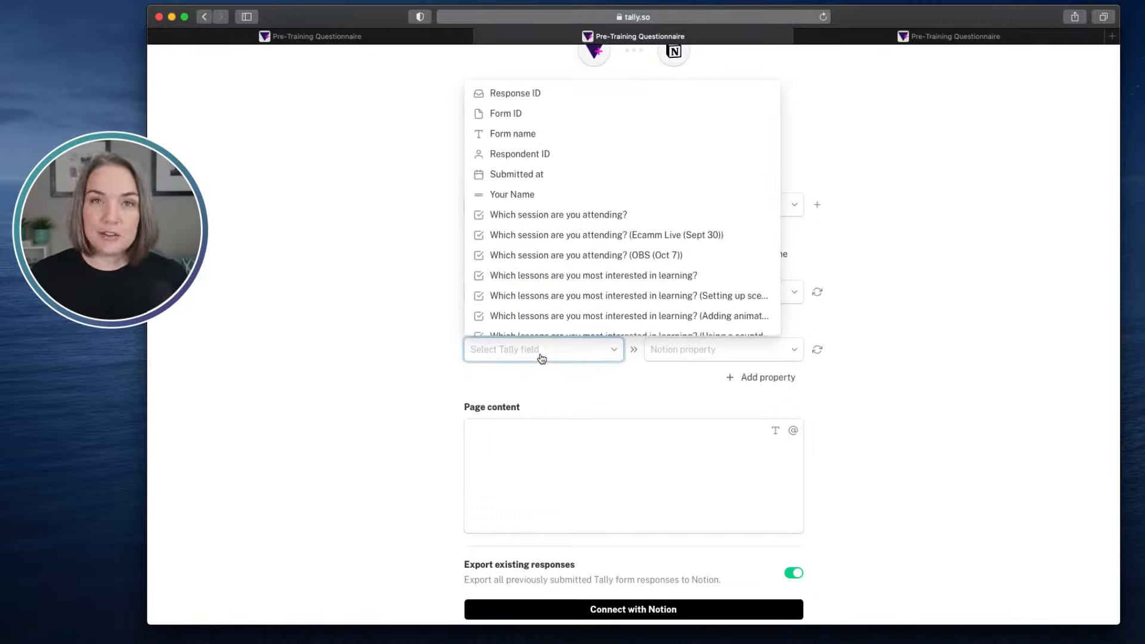
{"action": "left_click", "coordinate": [543, 180]}
{"action": "left_click", "coordinate": [713, 355]}
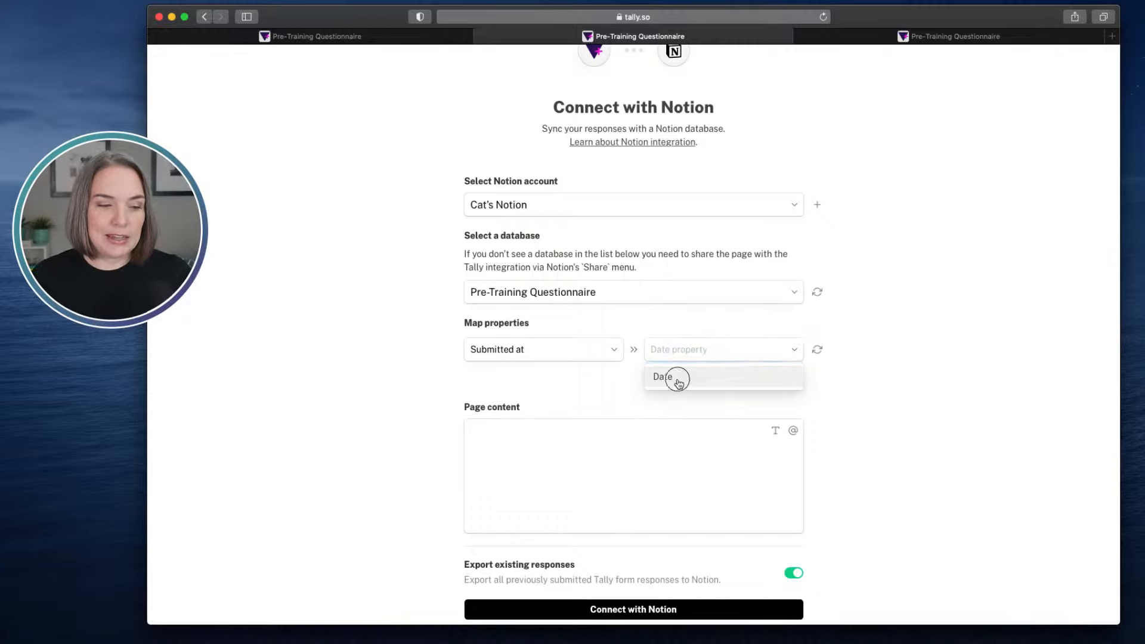
{"action": "left_click", "coordinate": [678, 383]}
- Add a property mapping that links the Your Name field to the Notion Name property
{"action": "left_click", "coordinate": [765, 382]}
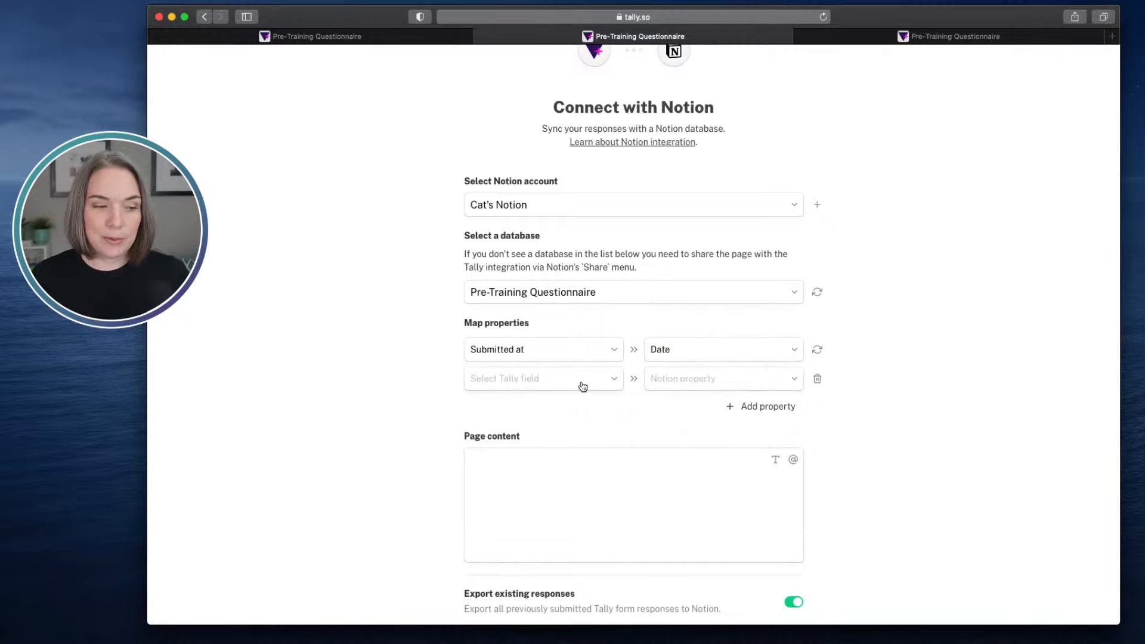
{"action": "left_click", "coordinate": [581, 384]}
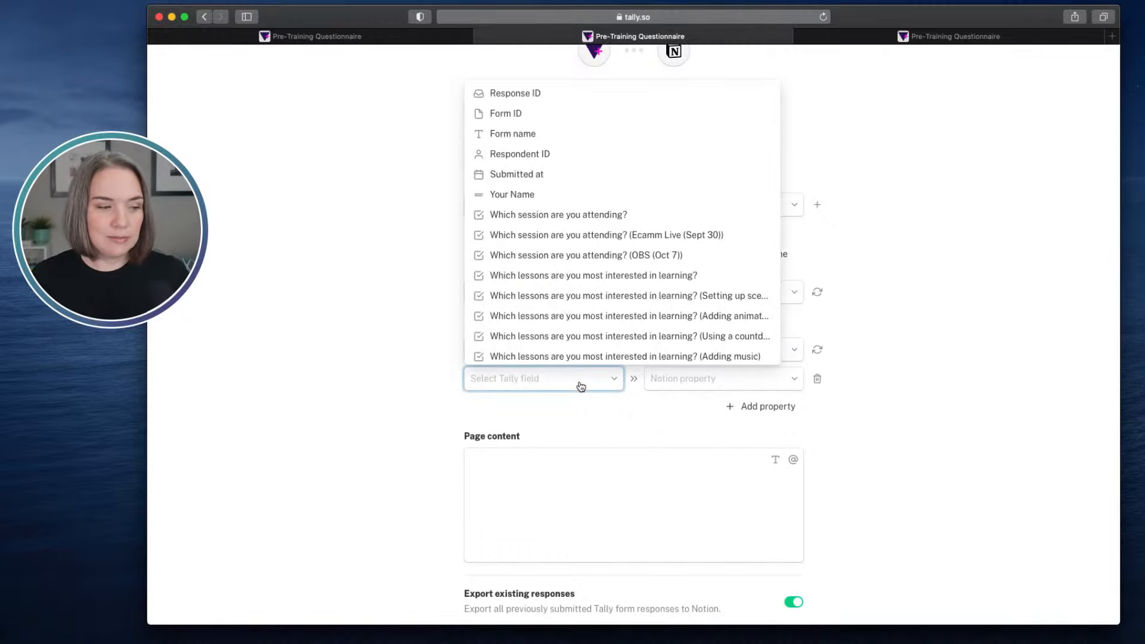
{"action": "left_click", "coordinate": [528, 195]}
{"action": "left_click", "coordinate": [686, 382]}
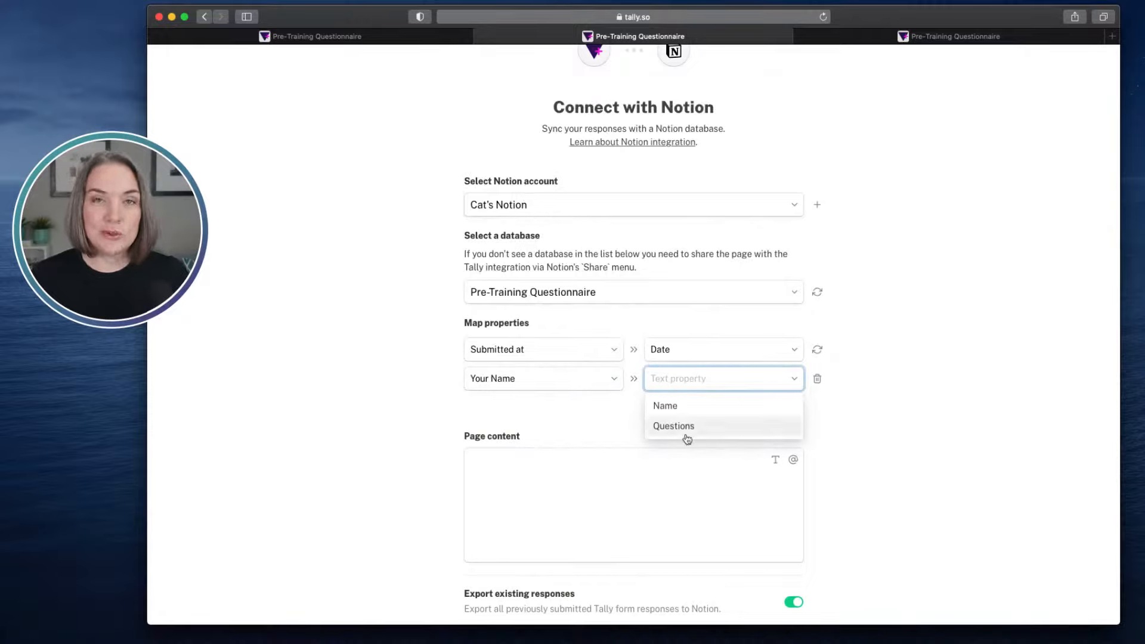
{"action": "left_click", "coordinate": [668, 407]}
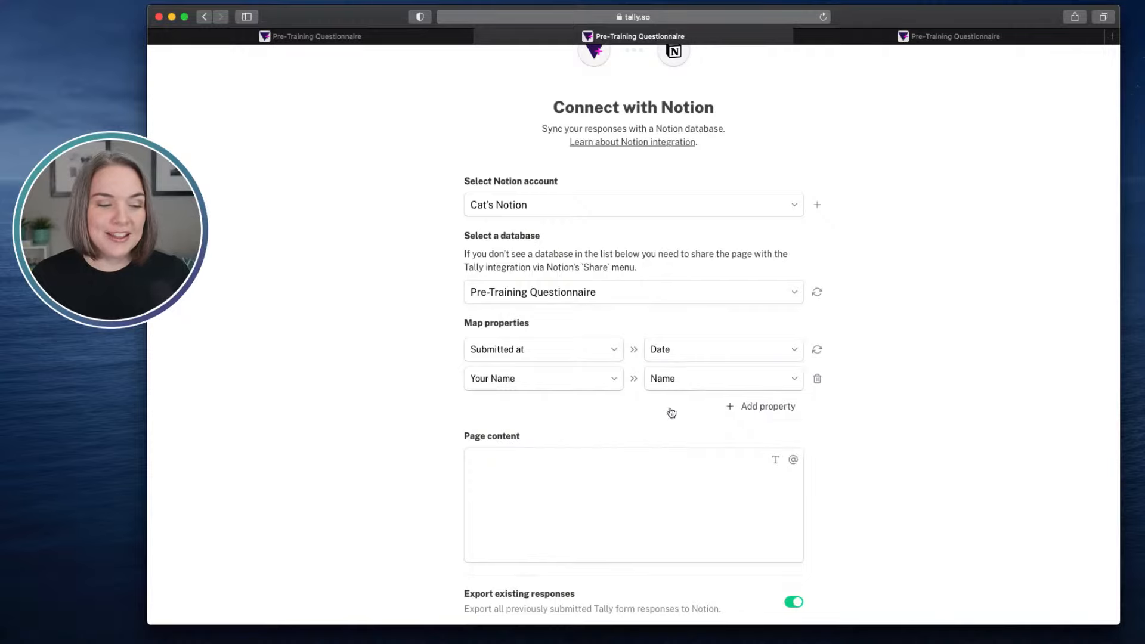
- Add a mapping from the overall "Which session are you attending?" question to the Session property
{"action": "left_click", "coordinate": [752, 411]}
{"action": "left_click", "coordinate": [557, 414]}
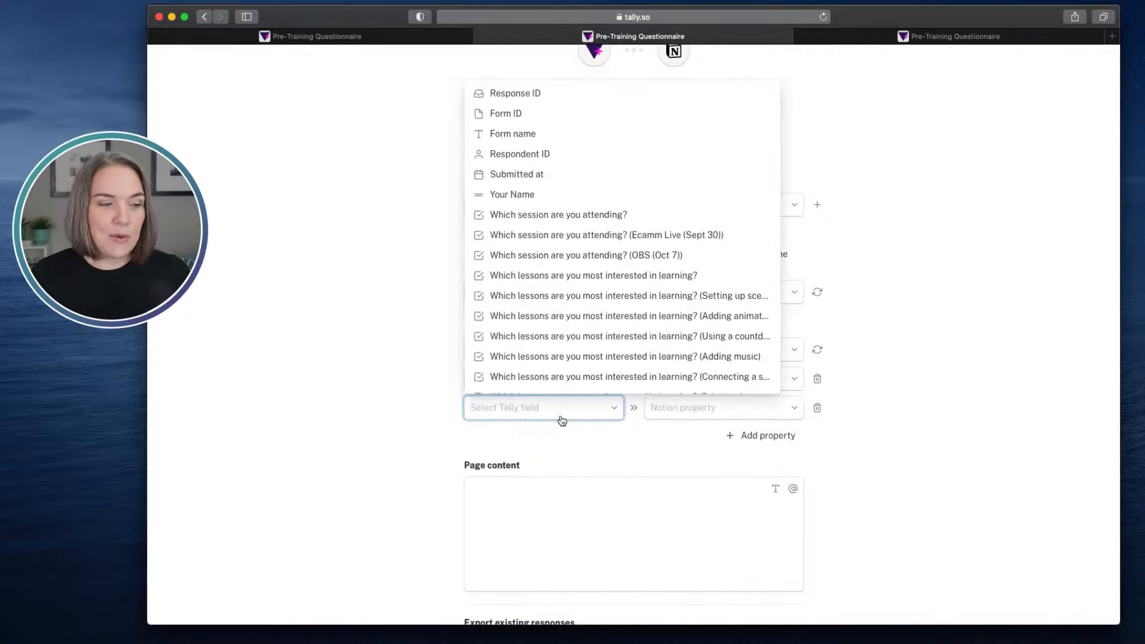
{"action": "left_click", "coordinate": [558, 215]}
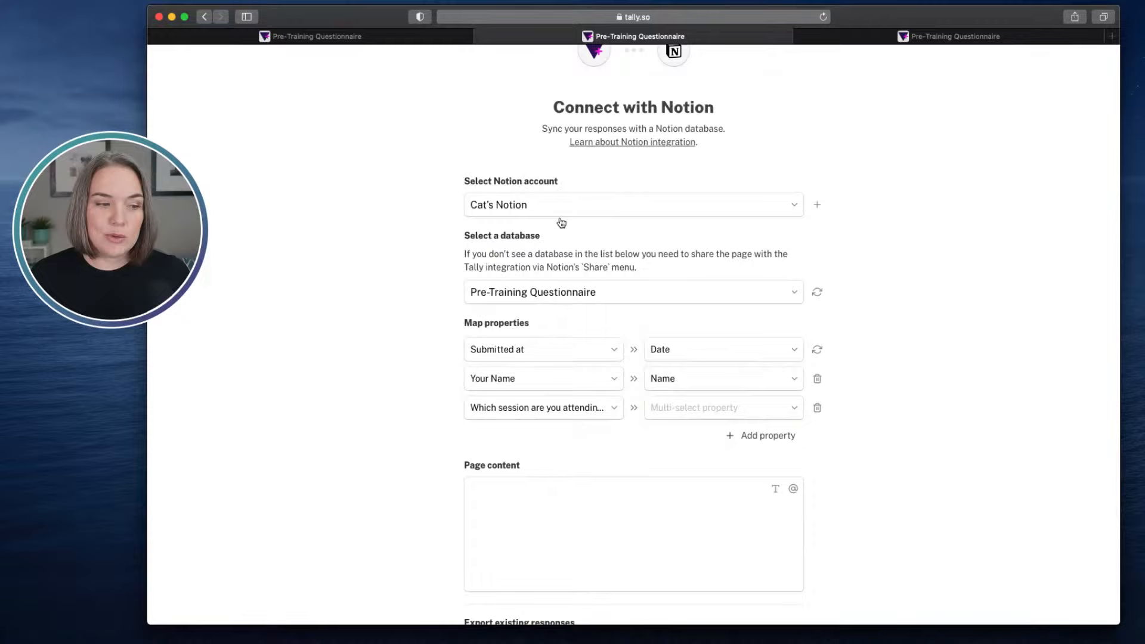
{"action": "left_click", "coordinate": [719, 410]}
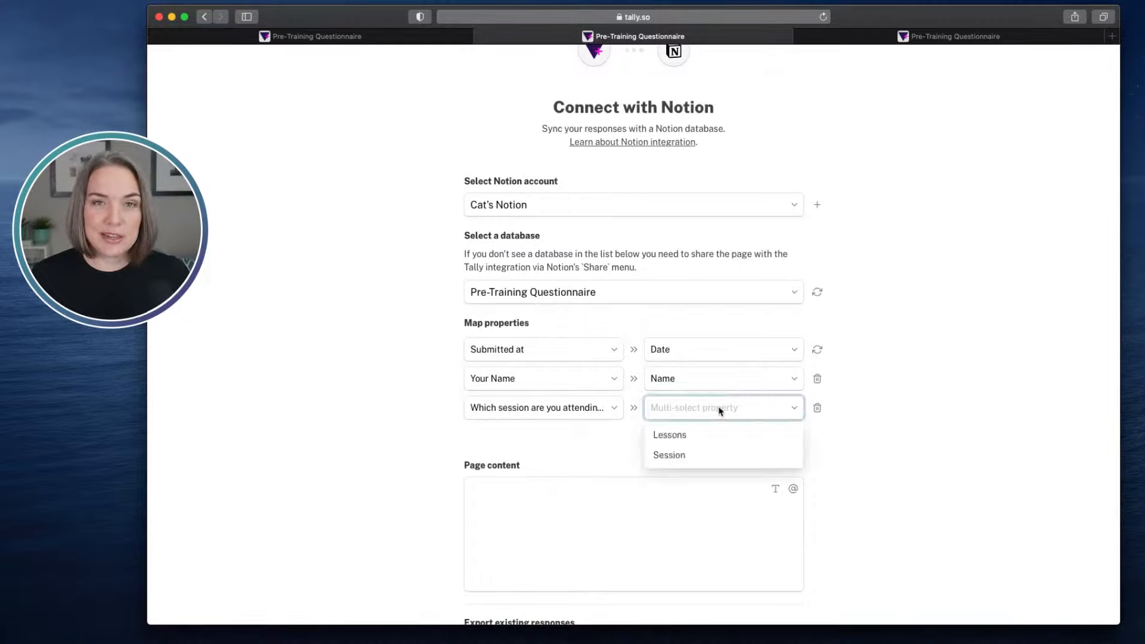
{"action": "left_click", "coordinate": [685, 457]}
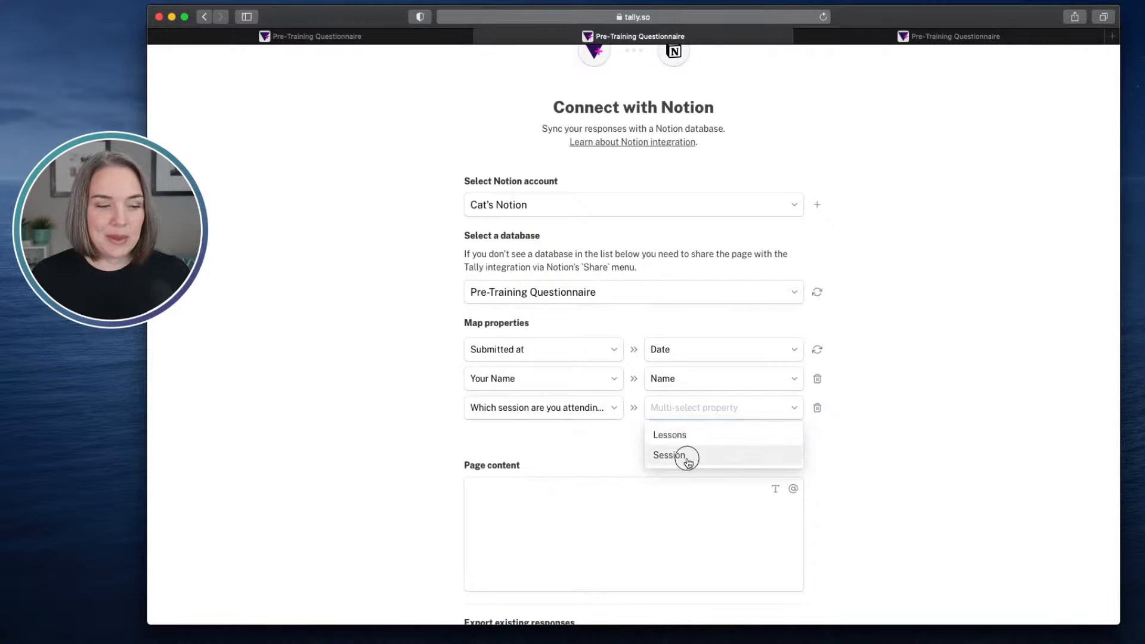
- Add a mapping from the overall "Which lessons are you most interested in learning?" question to the Lessons property
{"action": "left_click", "coordinate": [772, 437]}
{"action": "left_click", "coordinate": [579, 445]}
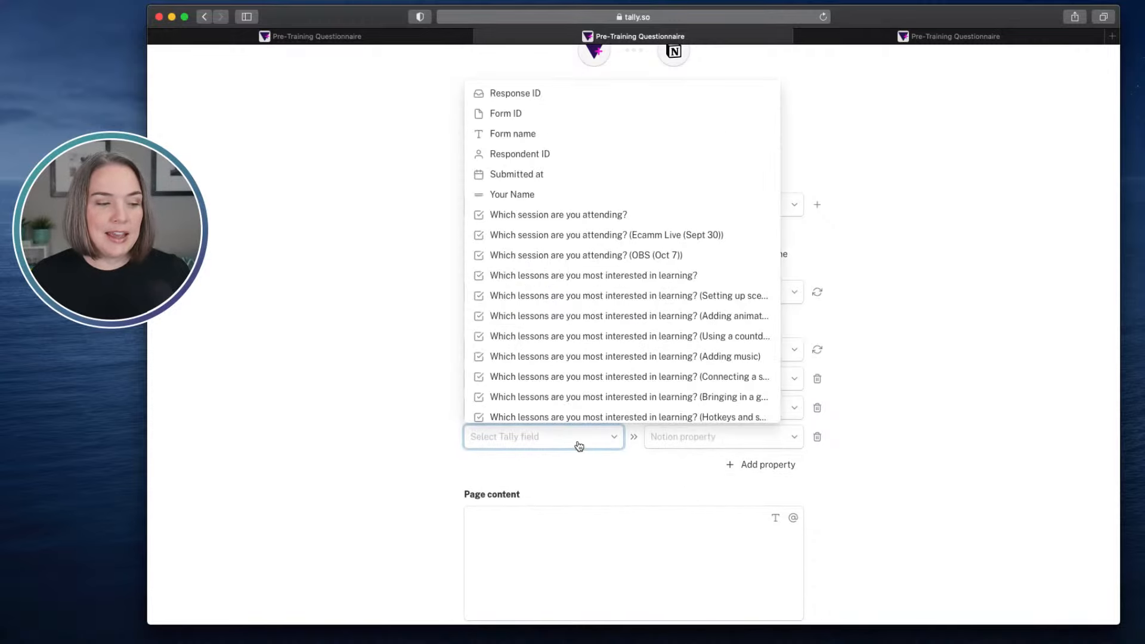
{"action": "left_click", "coordinate": [596, 275]}
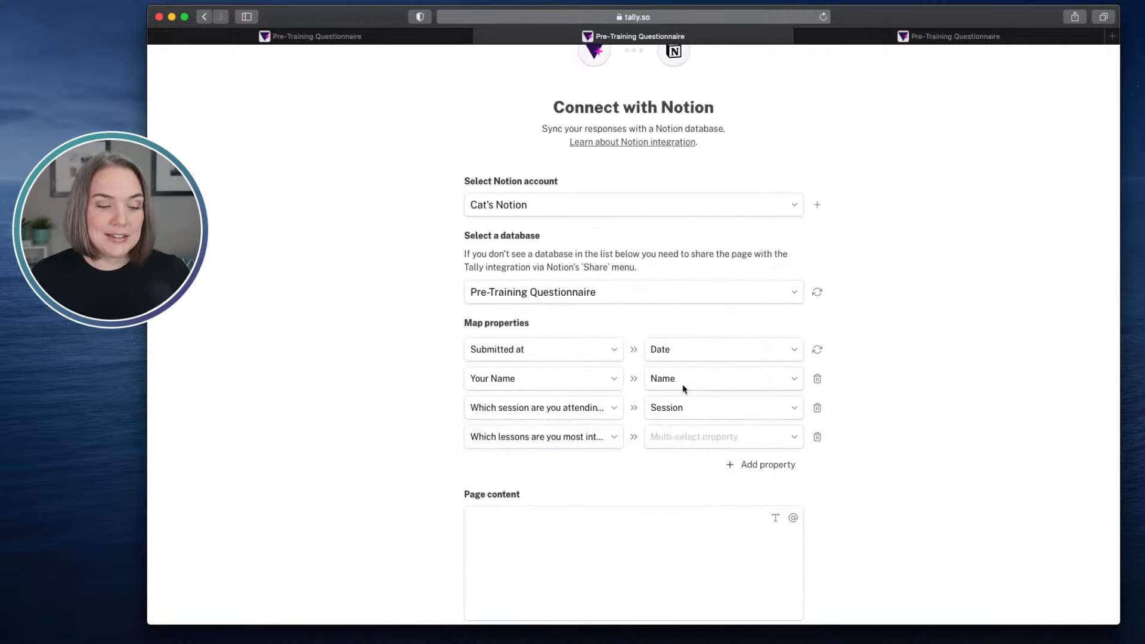
{"action": "left_click", "coordinate": [734, 439]}
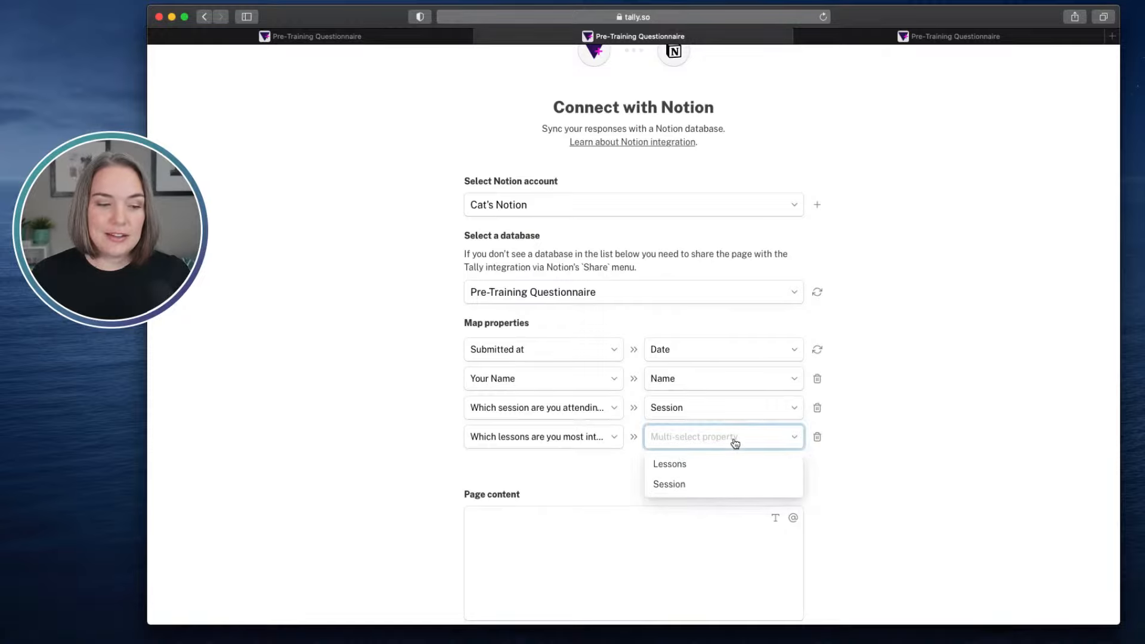
{"action": "left_click", "coordinate": [681, 469]}
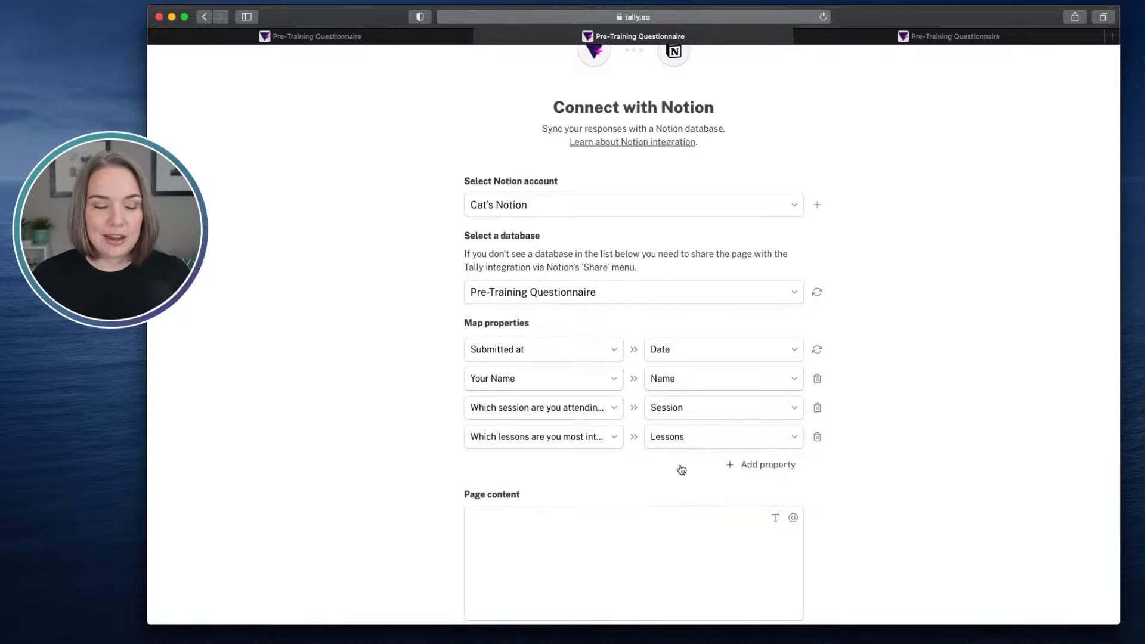
- Add a mapping from the streaming software experience level question to the Experience Level property
{"action": "left_click", "coordinate": [757, 468]}
{"action": "left_click", "coordinate": [570, 473]}
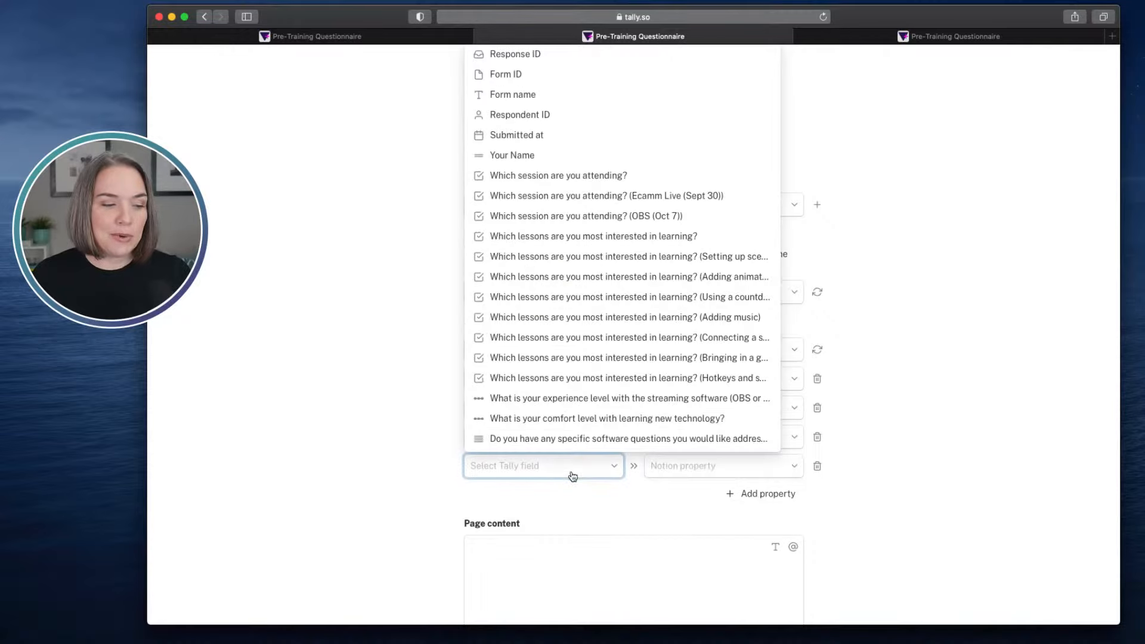
{"action": "left_click", "coordinate": [623, 399]}
{"action": "left_click", "coordinate": [735, 471]}
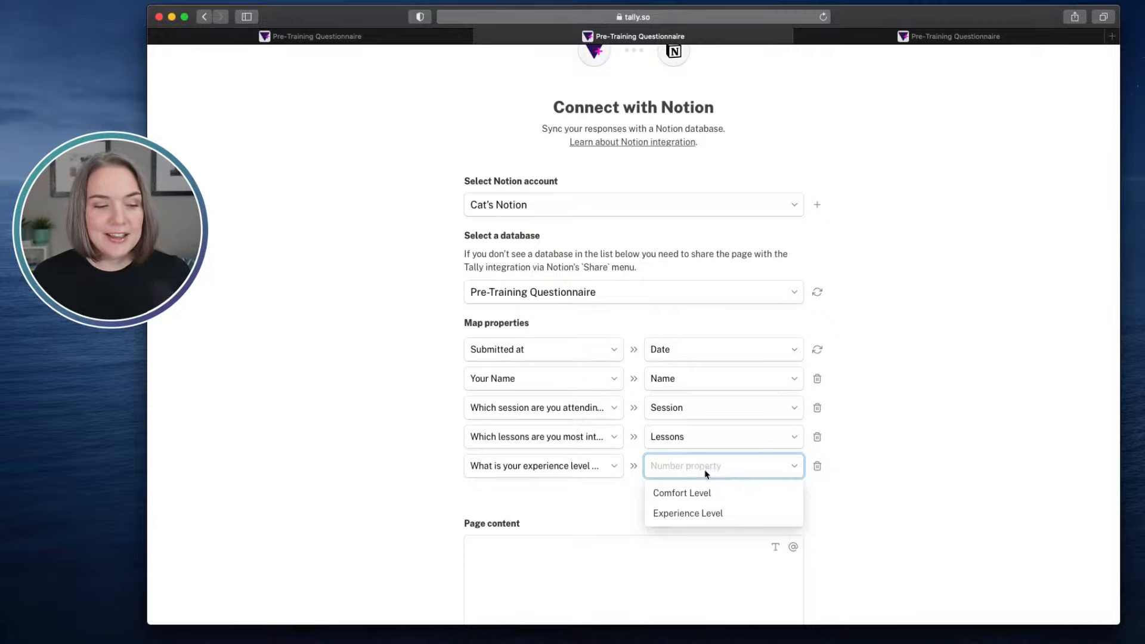
{"action": "left_click", "coordinate": [699, 513]}
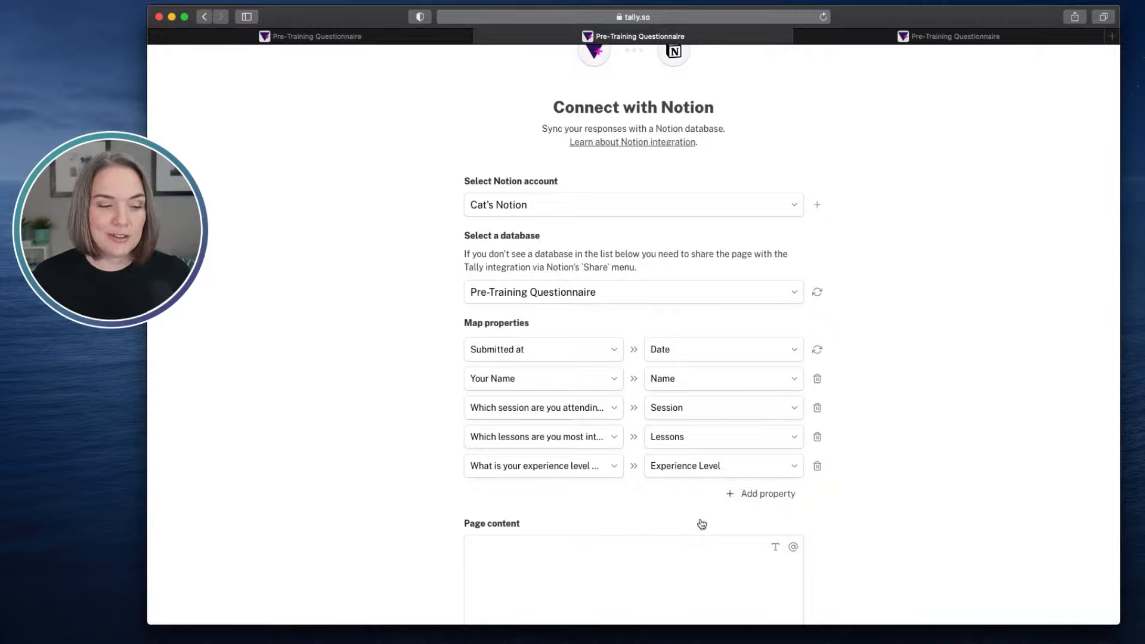
- Add a mapping from "What is your comfort level with learning new technology?" to the Comfort Level property
{"action": "left_click", "coordinate": [762, 495]}
{"action": "left_click", "coordinate": [583, 500]}
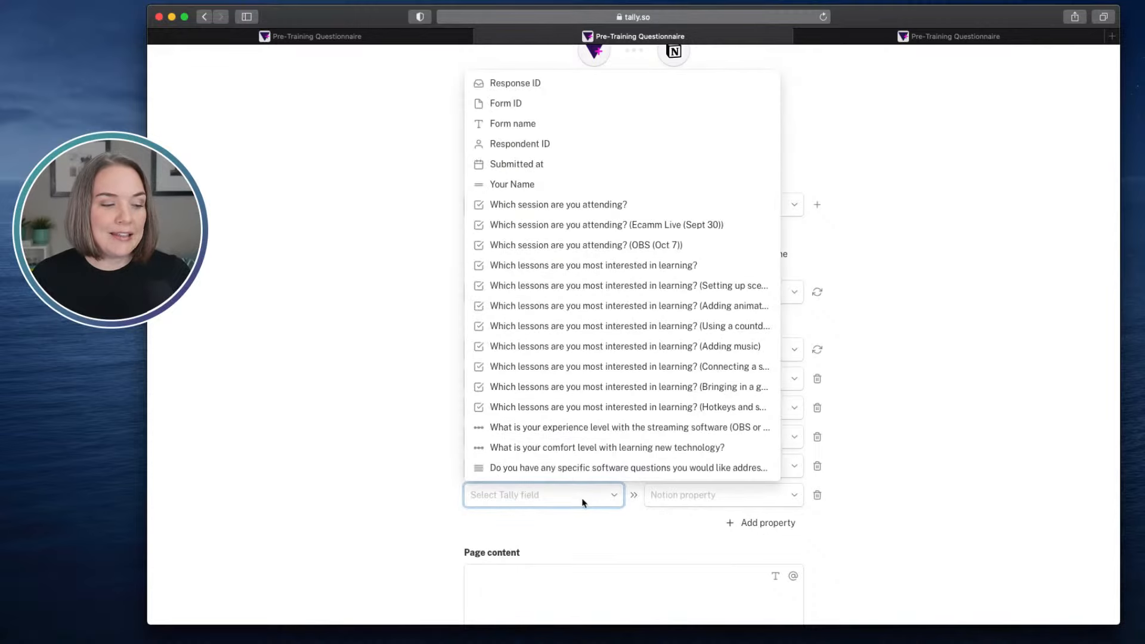
{"action": "left_click", "coordinate": [594, 448]}
{"action": "left_click", "coordinate": [718, 497]}
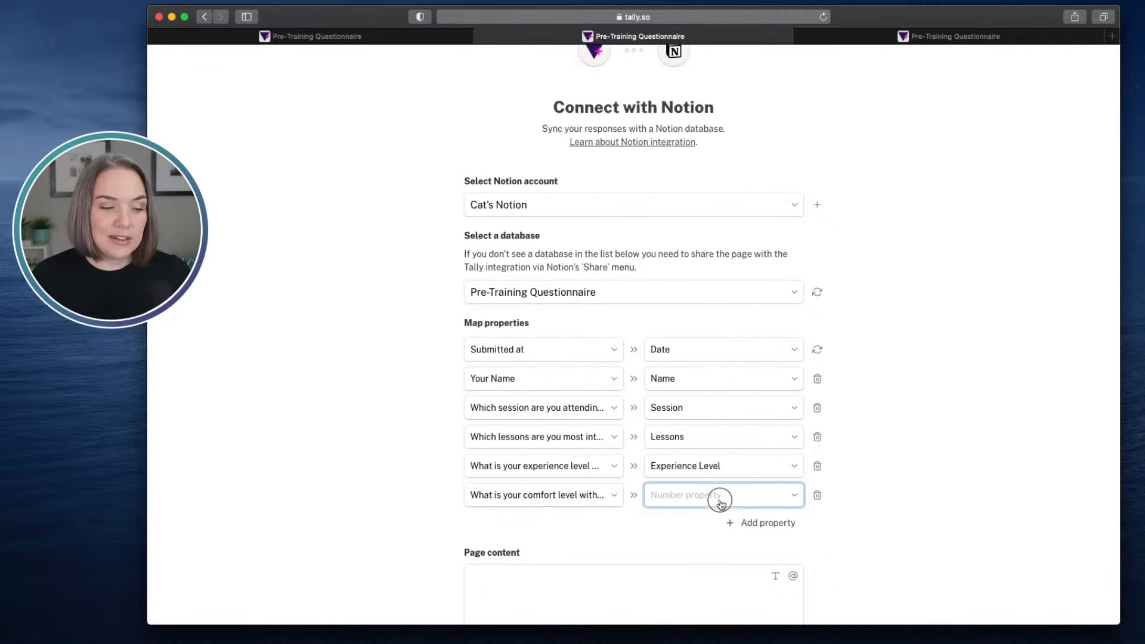
{"action": "left_click", "coordinate": [710, 523]}
- Add a mapping from the specific software questions field to the Notion Questions property
{"action": "left_click", "coordinate": [767, 522]}
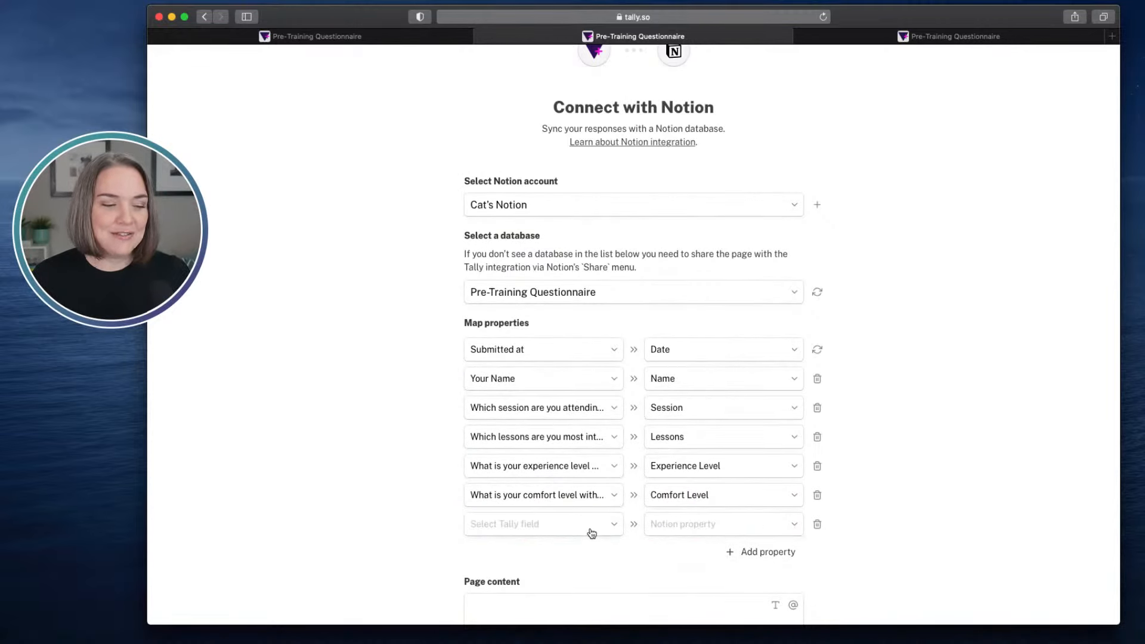
{"action": "left_click", "coordinate": [591, 533]}
{"action": "left_click", "coordinate": [593, 501]}
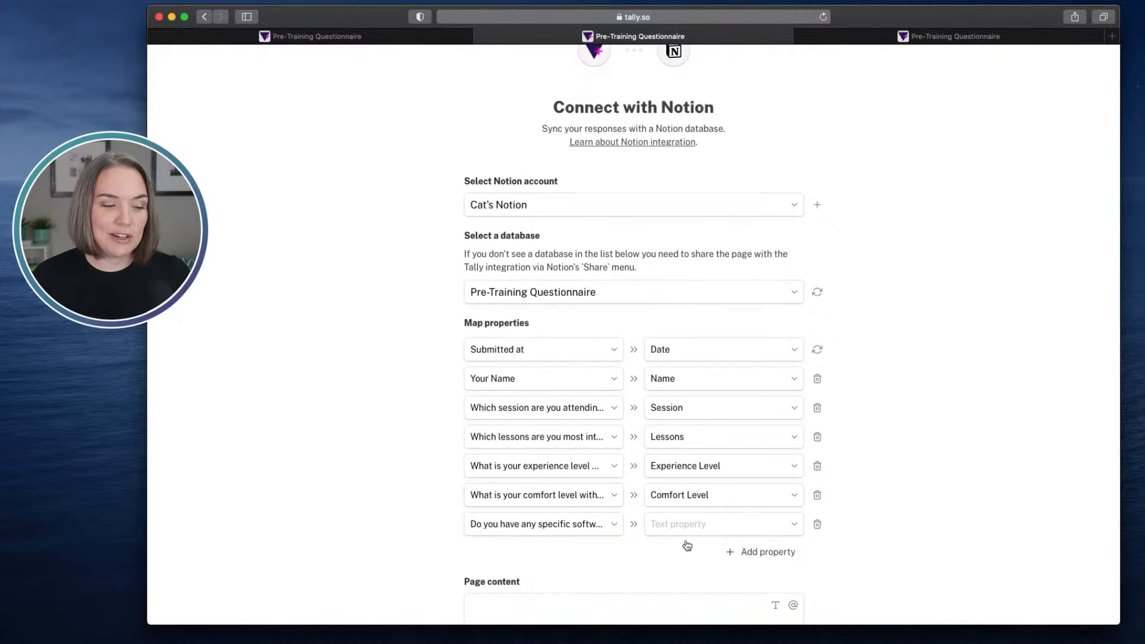
{"action": "left_click", "coordinate": [707, 532]}
{"action": "left_click", "coordinate": [692, 571]}
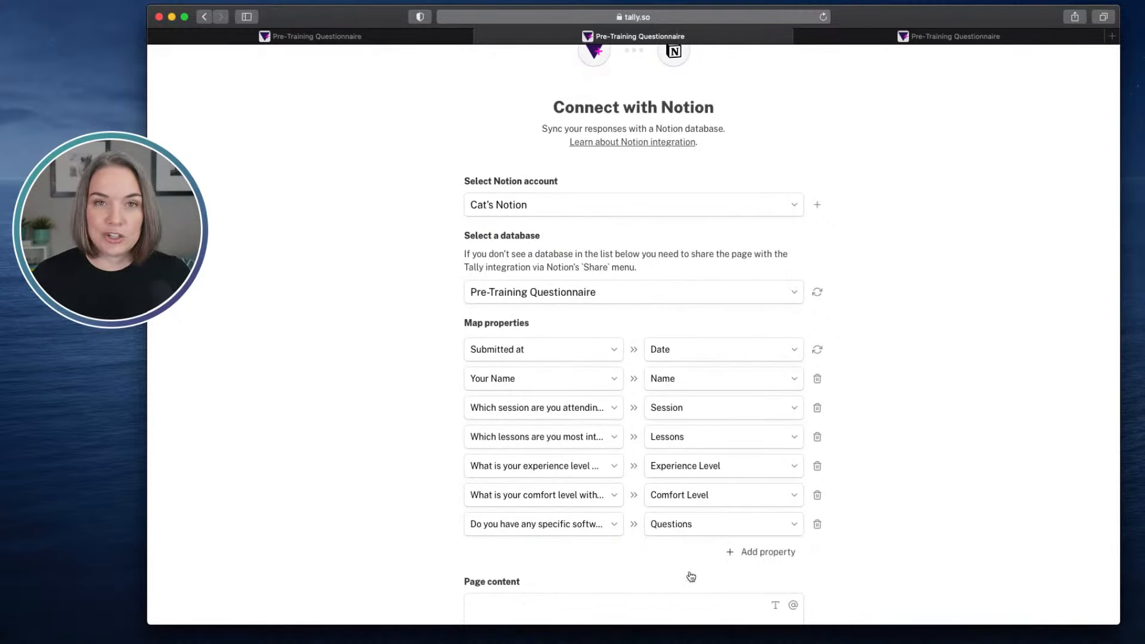
- Complete the Notion connection with the mapped properties, leaving the page content empty and the export of existing responses on
{"action": "scroll", "coordinate": [895, 482], "scroll_direction": "down", "scroll_amount": 5}
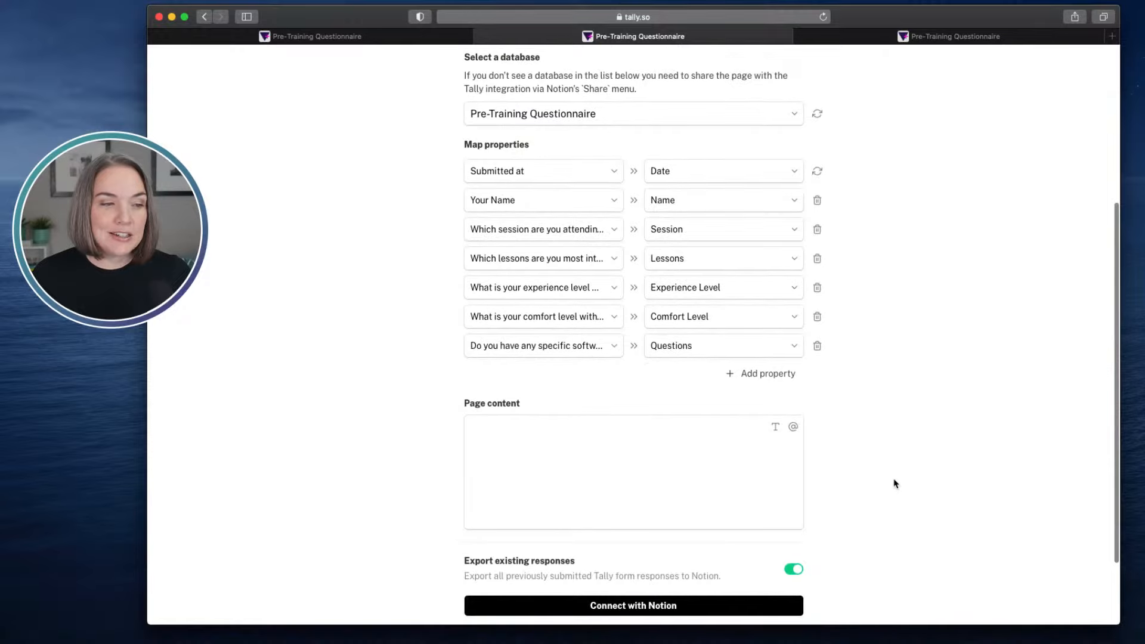
{"action": "scroll", "coordinate": [895, 484], "scroll_direction": "down", "scroll_amount": 1}
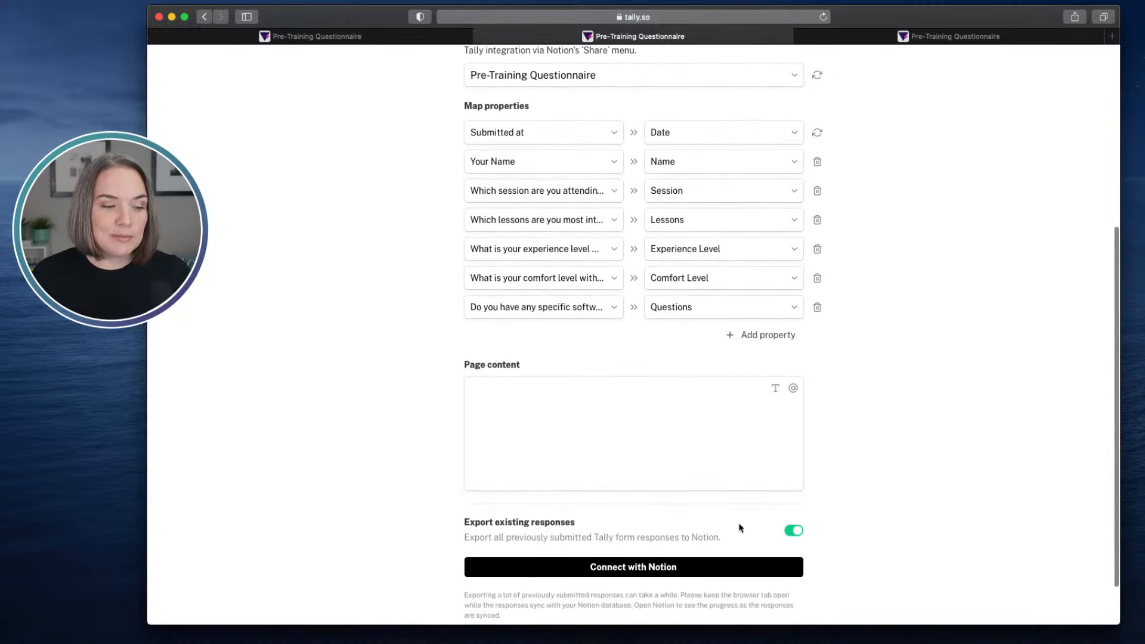
{"action": "left_click", "coordinate": [658, 573]}
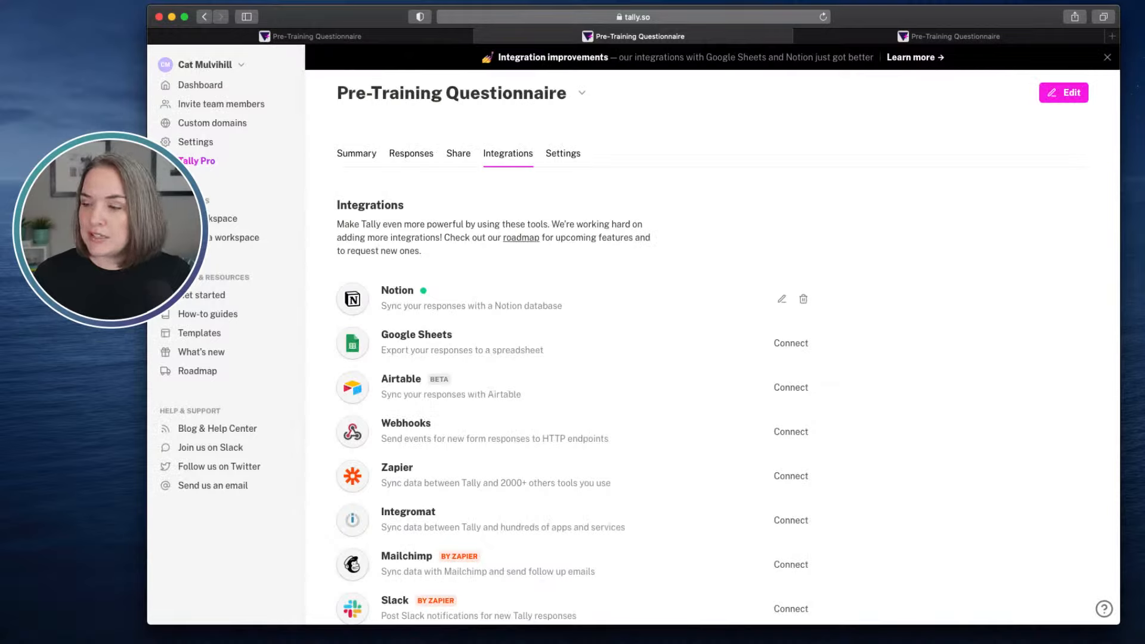
- Bring the Notion database window over the lower part of the browser and delete the database's only row
{"action": "key", "text": "super+Tab"}
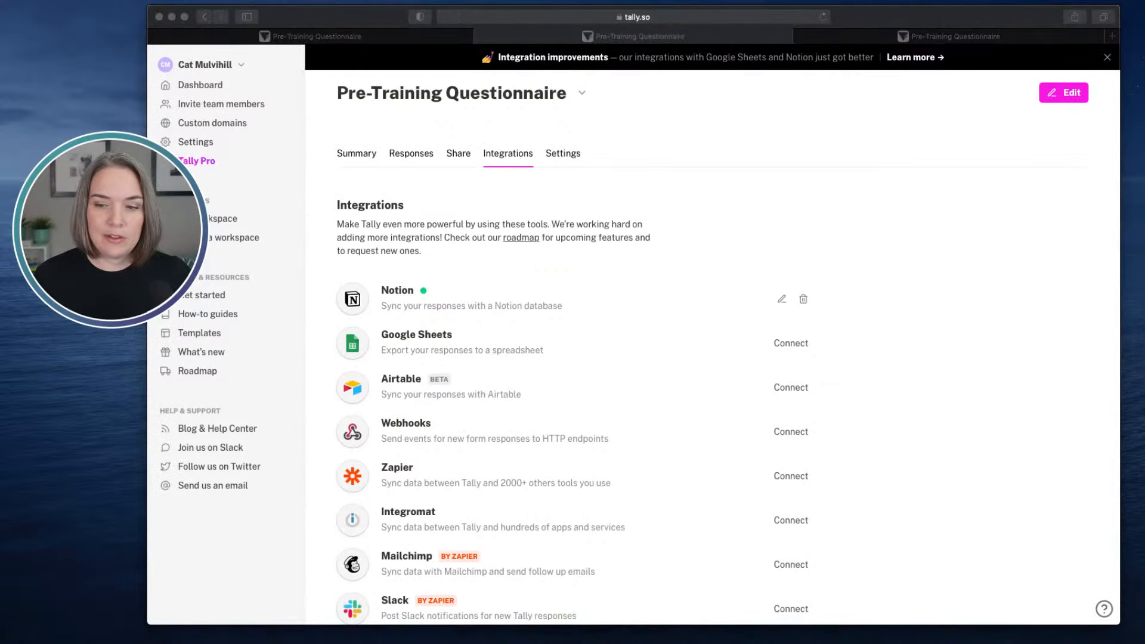
{"action": "left_click_drag", "start_coordinate": [1144, 179], "coordinate": [866, 352]}
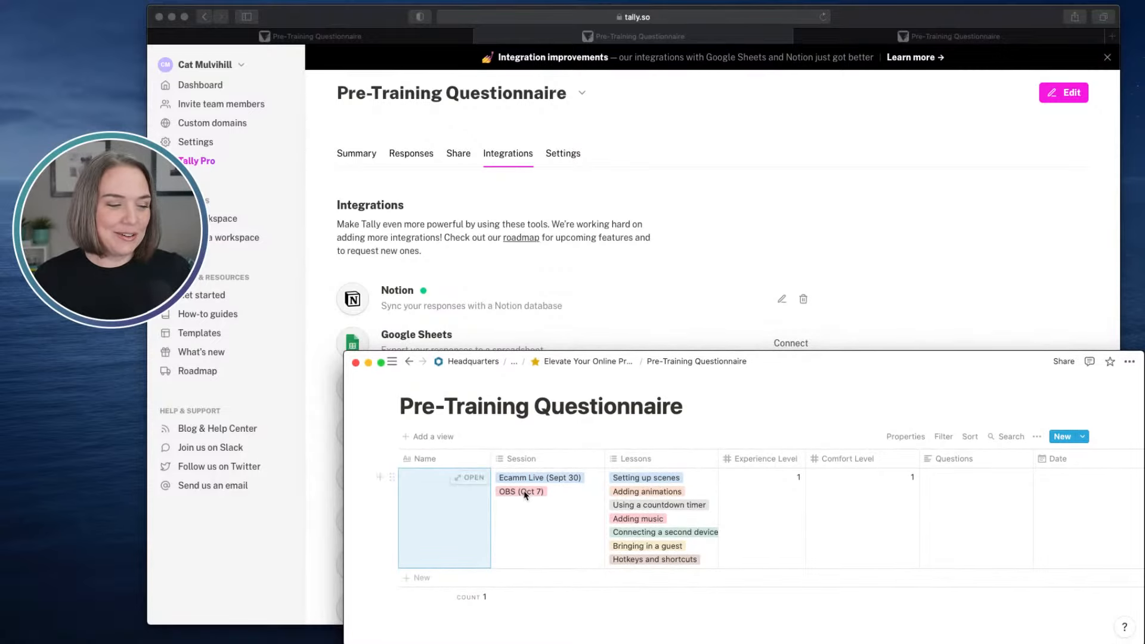
{"action": "left_click", "coordinate": [392, 477]}
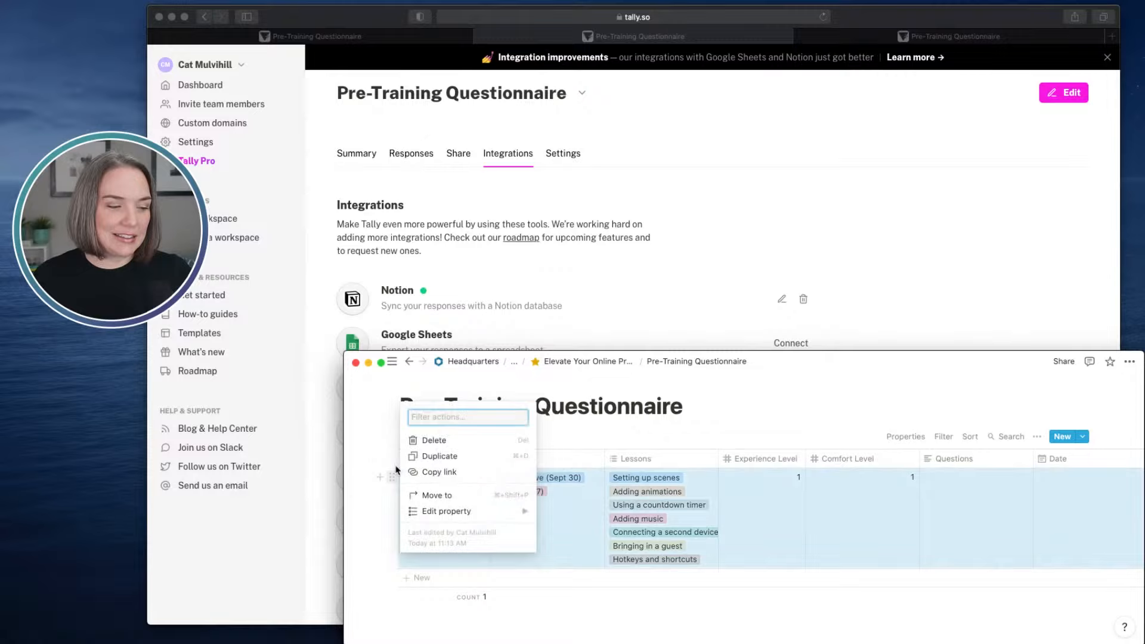
{"action": "left_click", "coordinate": [416, 438]}
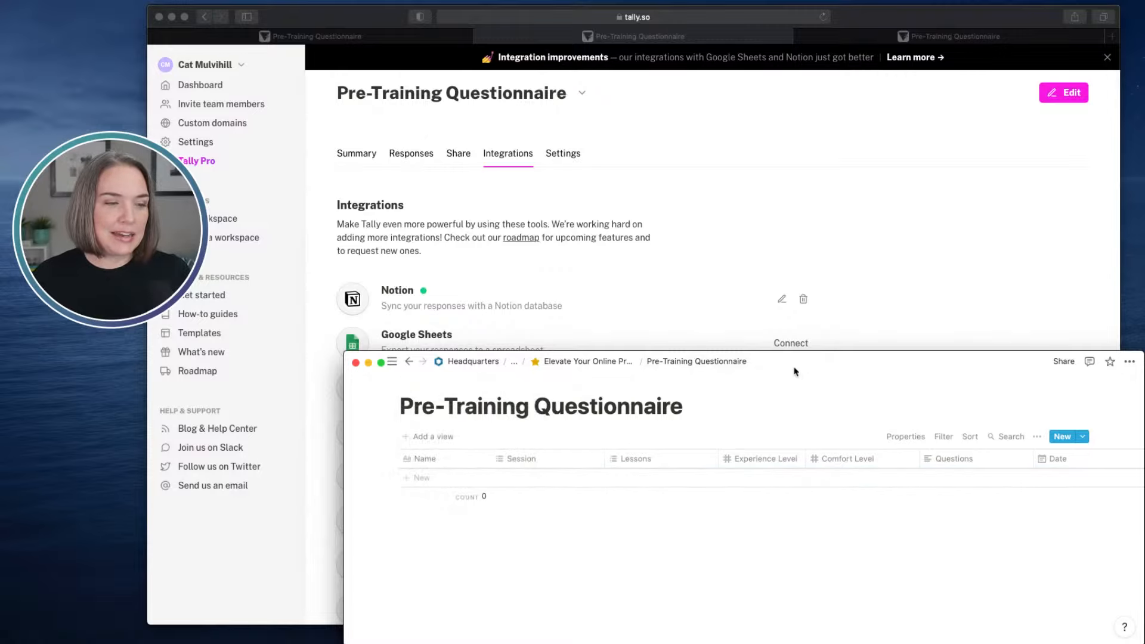
- Shorten the Tally browser window so that it ends just above the Notion database window
{"action": "left_click", "coordinate": [838, 339]}
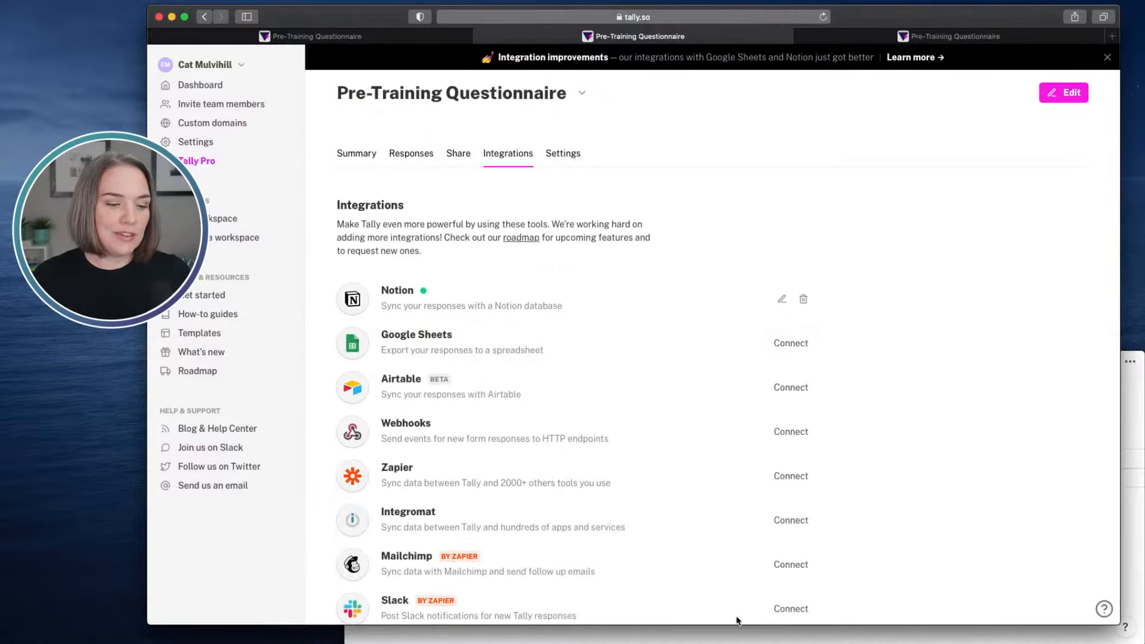
{"action": "left_click_drag", "start_coordinate": [737, 628], "coordinate": [746, 352]}
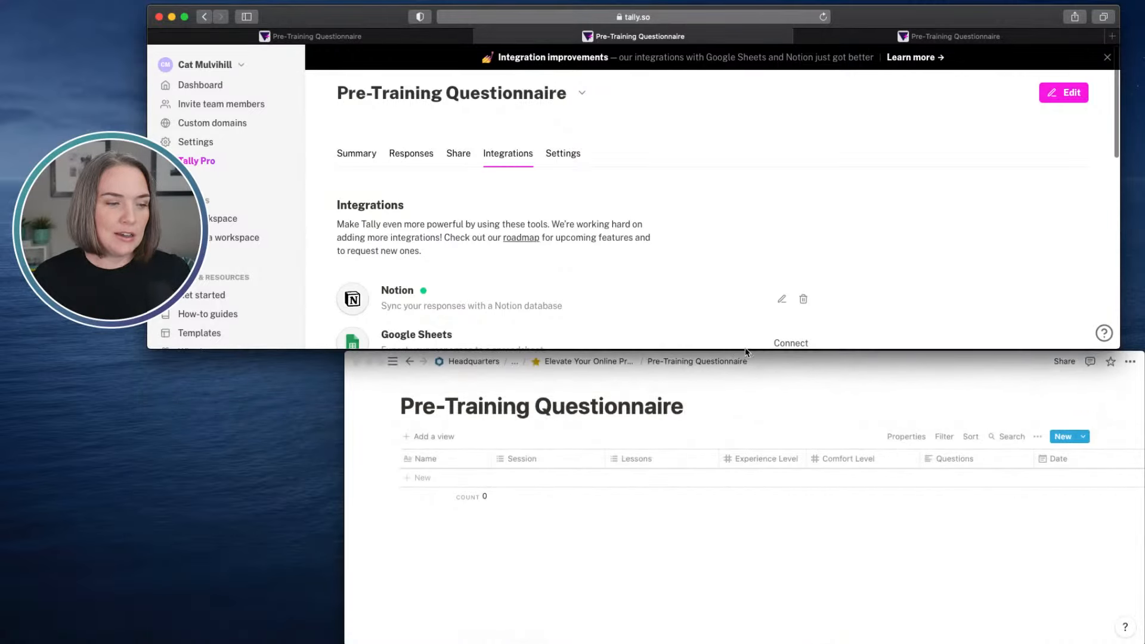
- Copy the published form's share link and open it in a new browser tab
{"action": "left_click", "coordinate": [455, 154]}
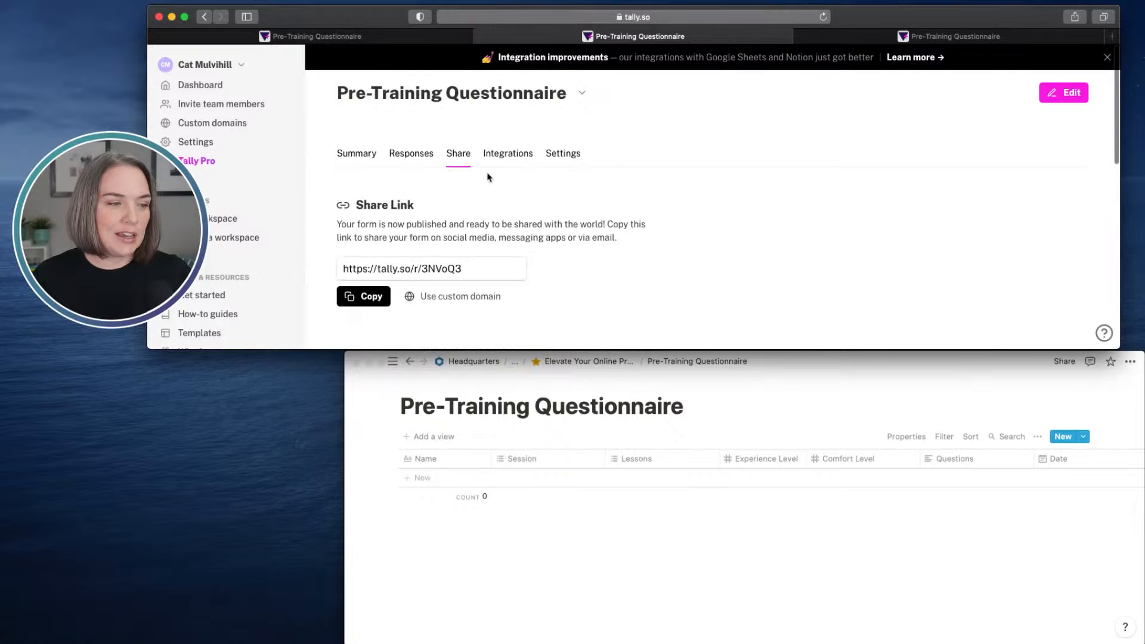
{"action": "left_click", "coordinate": [372, 297]}
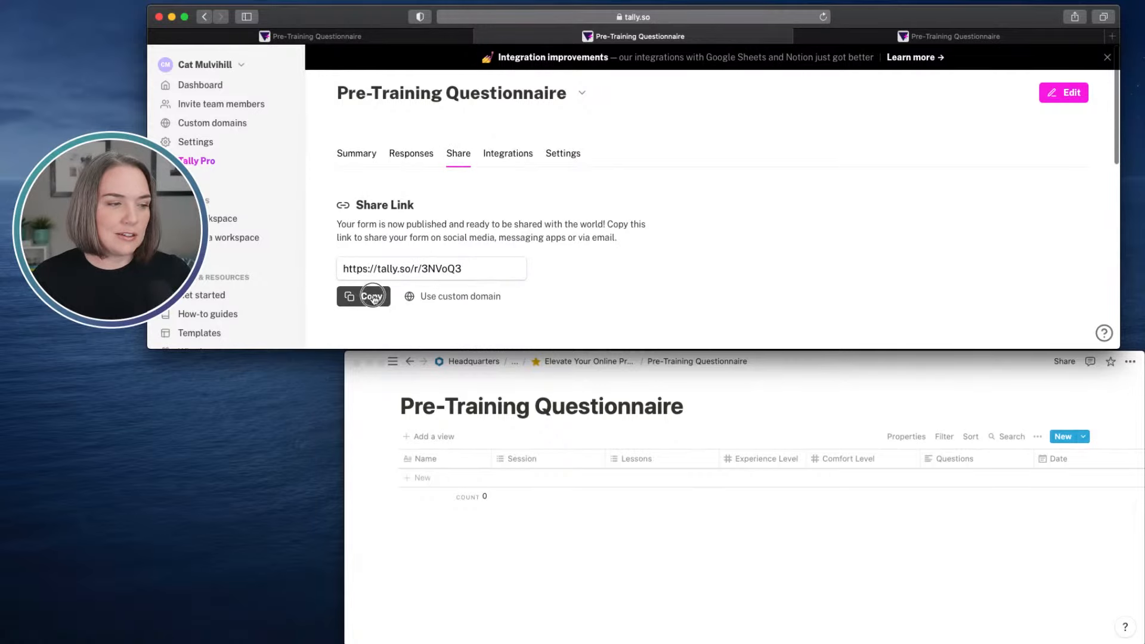
{"action": "left_click", "coordinate": [1112, 37]}
{"action": "key", "text": "super+v"}
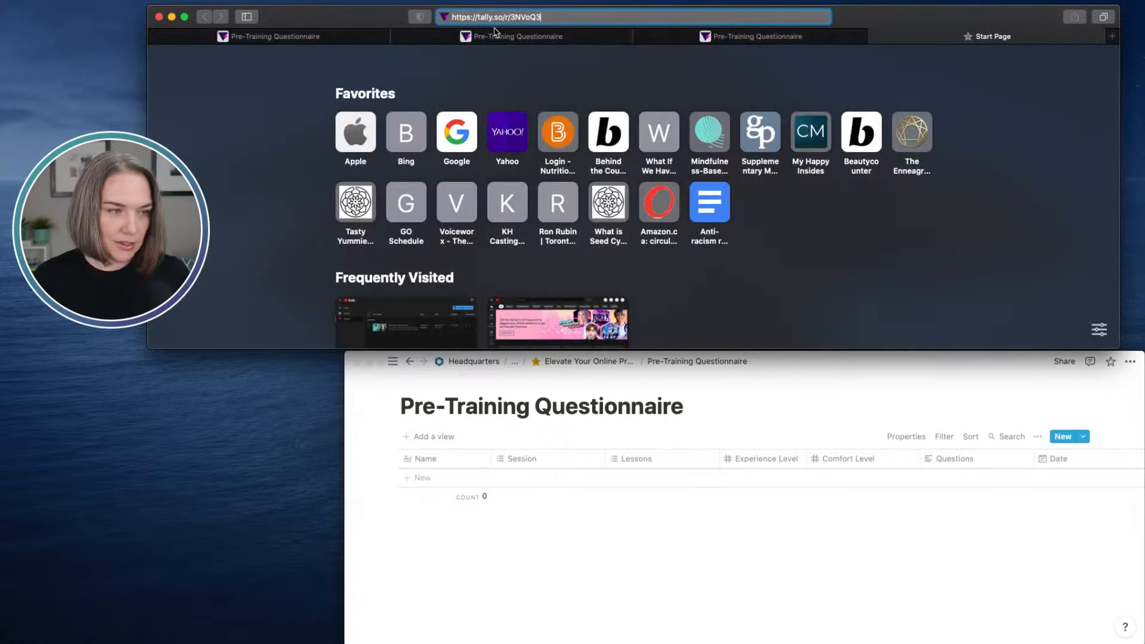
{"action": "key", "text": "Return"}
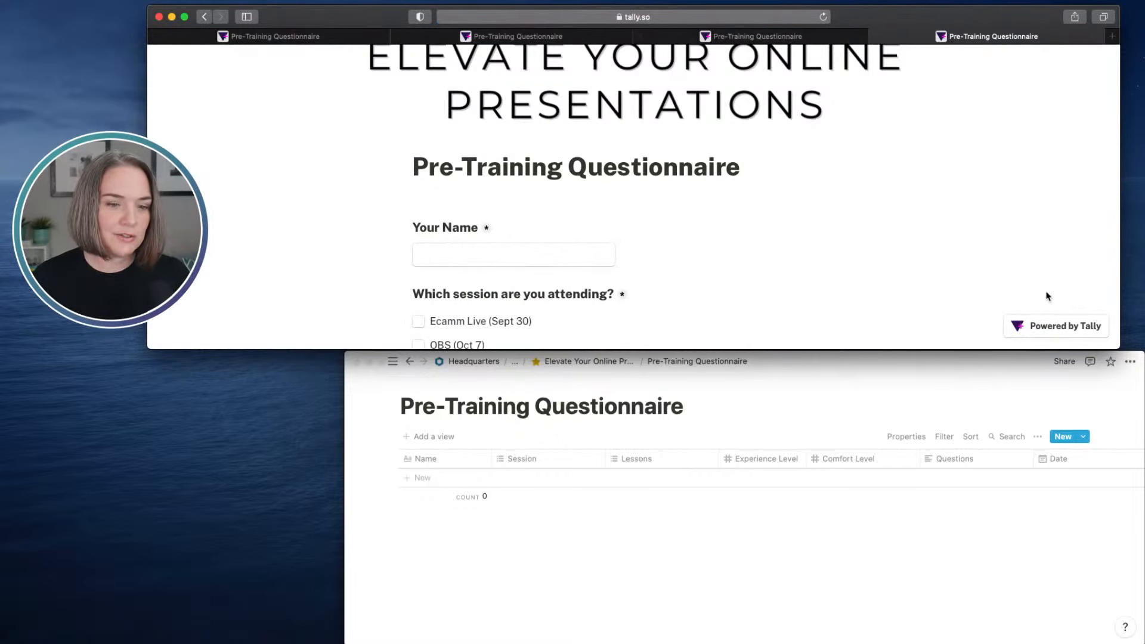
- Reshape the browser into a tall, narrow window and resize the Notion window to a similar height beside it
{"action": "left_click_drag", "start_coordinate": [1118, 348], "coordinate": [725, 639]}
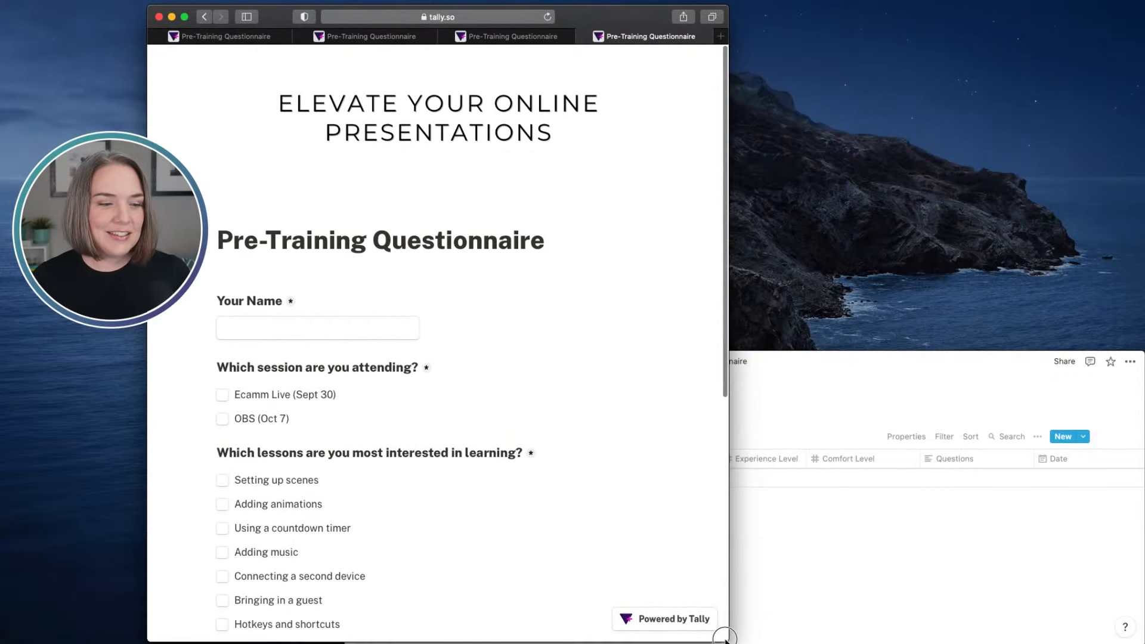
{"action": "left_click_drag", "start_coordinate": [808, 376], "coordinate": [827, 52]}
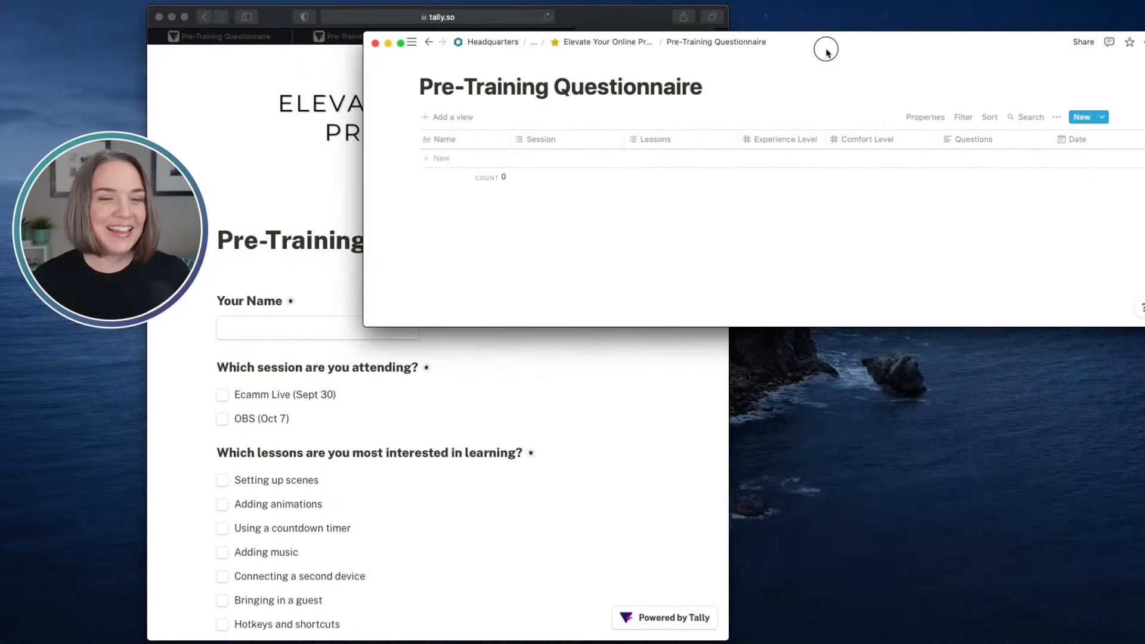
{"action": "left_click", "coordinate": [382, 336]}
{"action": "left_click", "coordinate": [839, 286]}
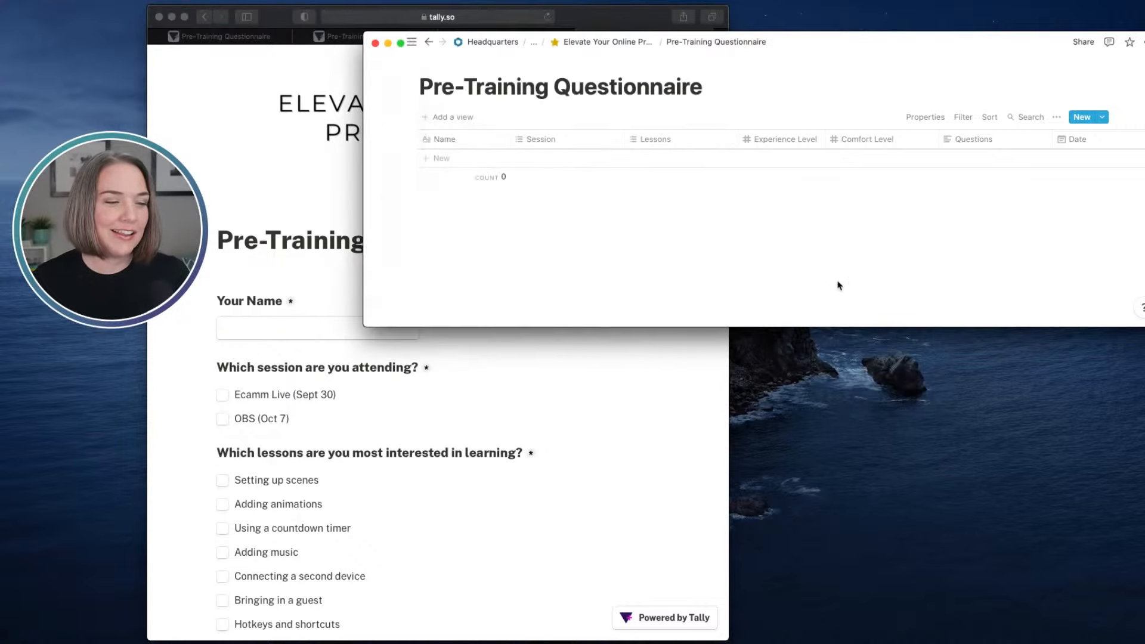
{"action": "left_click_drag", "start_coordinate": [360, 327], "coordinate": [723, 638]}
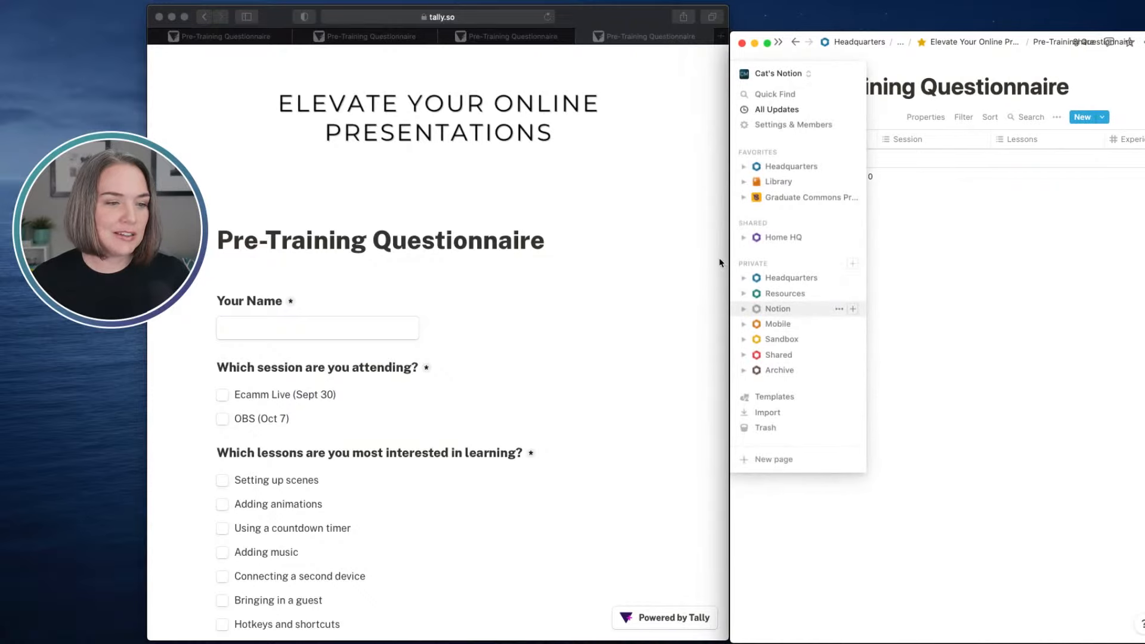
- Narrow the browser window further, then place the Notion window directly beside it and extend it to the screen edge
{"action": "left_click", "coordinate": [722, 266]}
{"action": "left_click_drag", "start_coordinate": [723, 265], "coordinate": [656, 266]}
{"action": "left_click_drag", "start_coordinate": [555, 22], "coordinate": [505, 22]}
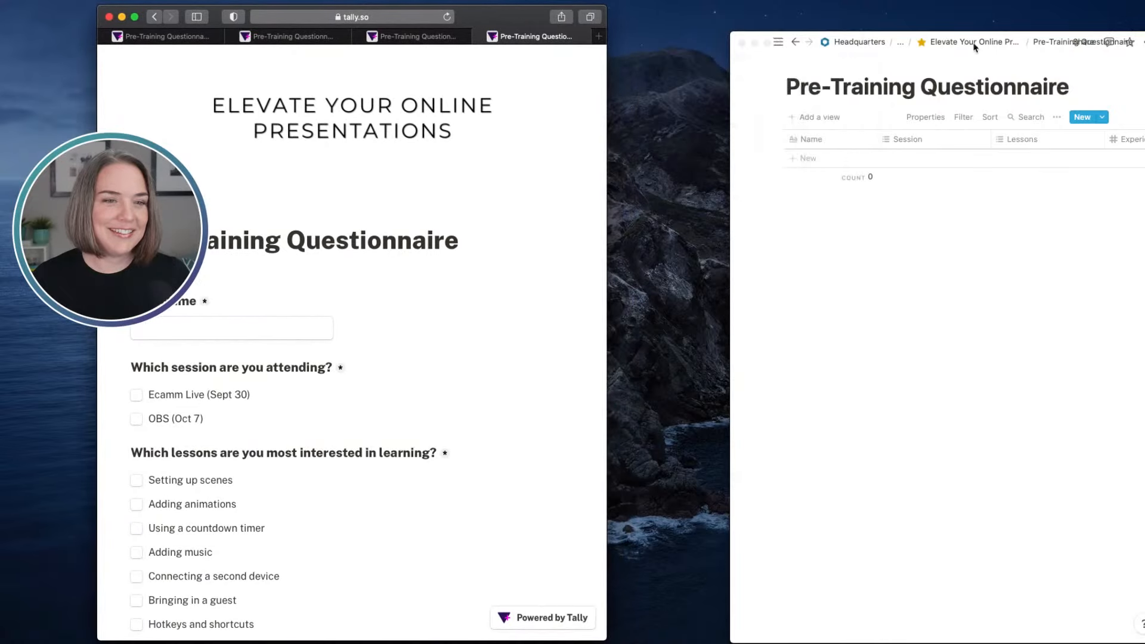
{"action": "left_click_drag", "start_coordinate": [1025, 43], "coordinate": [903, 18]}
{"action": "left_click", "coordinate": [874, 17]}
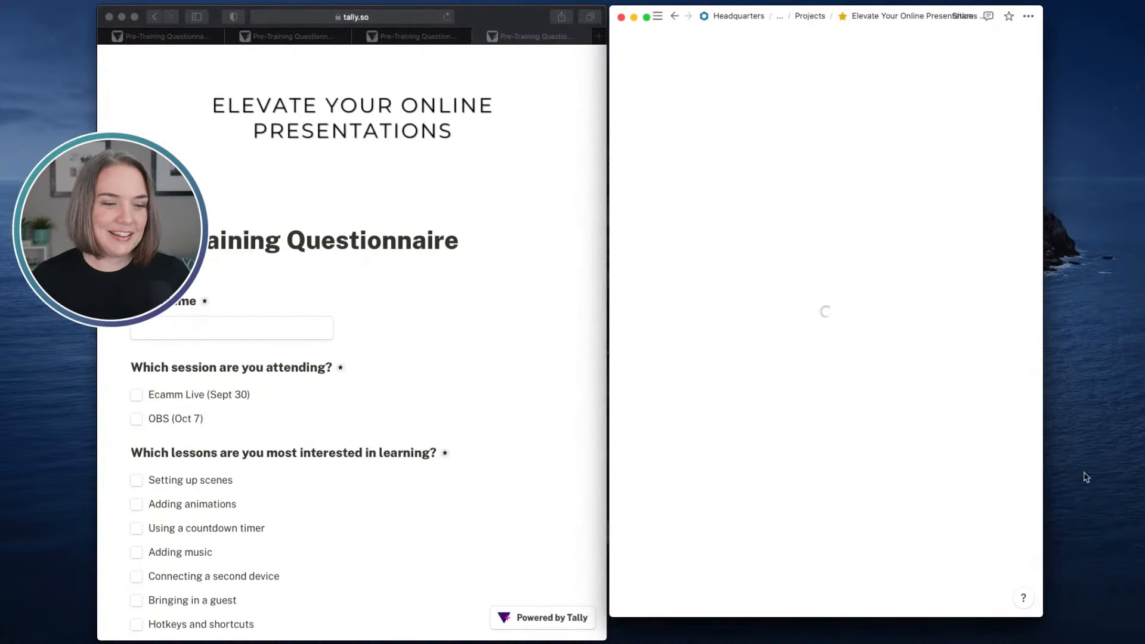
{"action": "left_click_drag", "start_coordinate": [1042, 615], "coordinate": [1144, 629]}
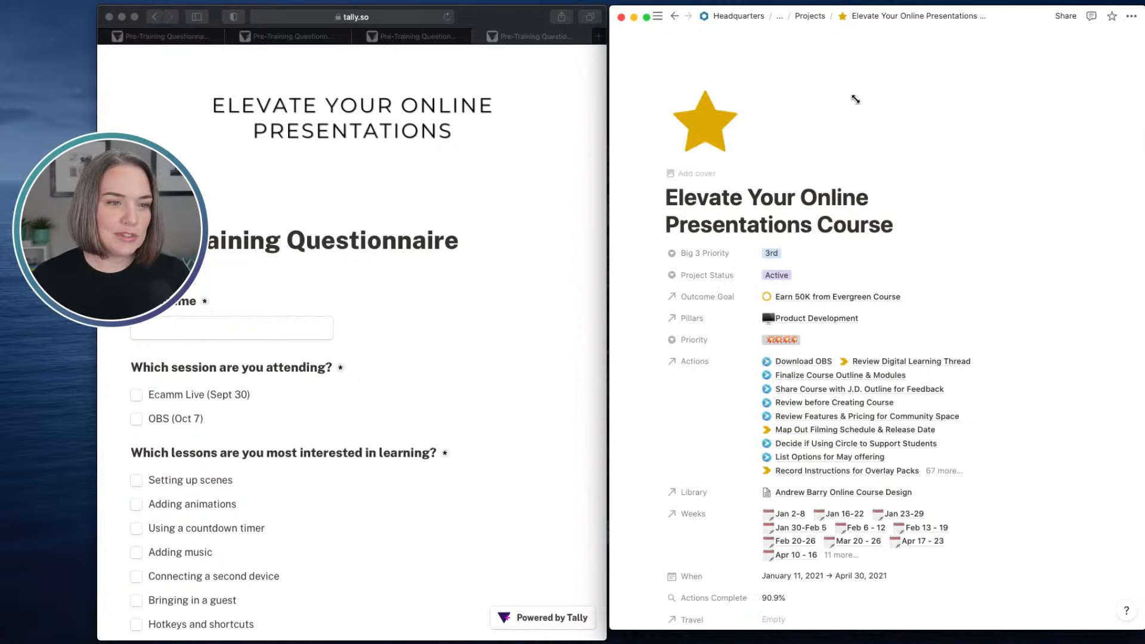
- Return Notion to the Pre-Training Questionnaire database and fit its window beside the form, reaching the bottom of the screen
{"action": "scroll", "coordinate": [856, 244], "scroll_direction": "down", "scroll_amount": 9}
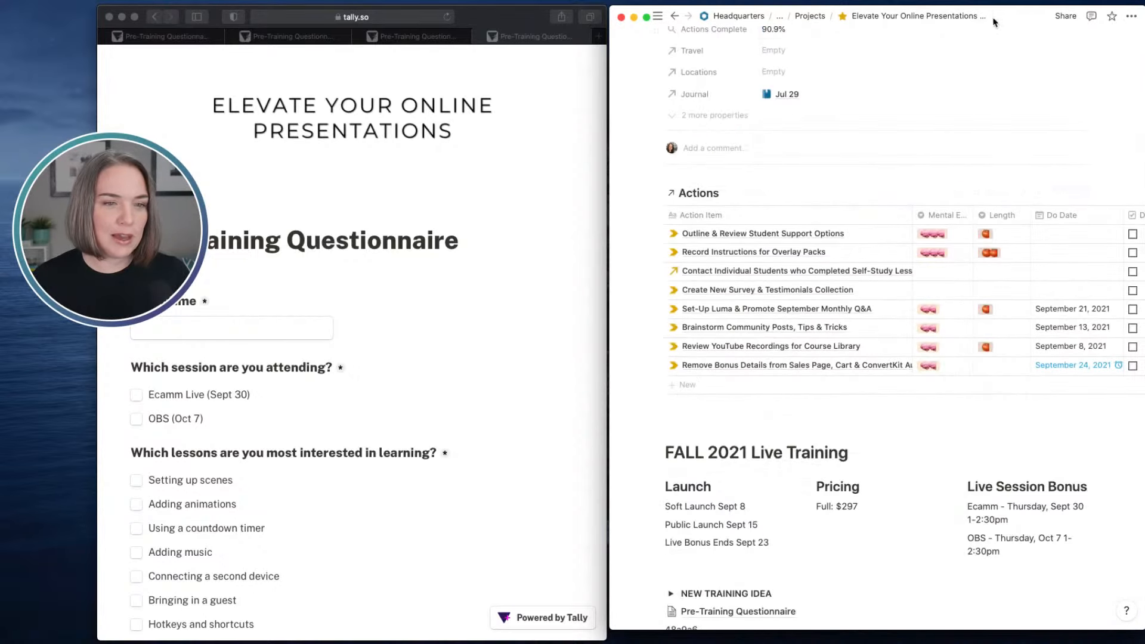
{"action": "left_click_drag", "start_coordinate": [994, 20], "coordinate": [1144, 42]}
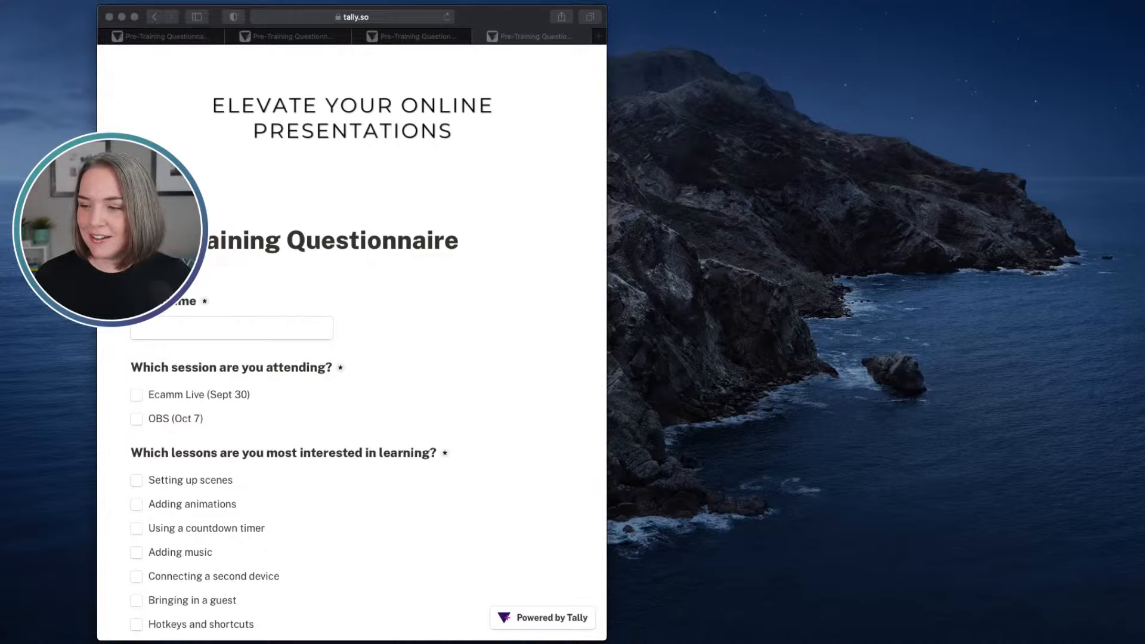
{"action": "left_click_drag", "start_coordinate": [1144, 108], "coordinate": [1042, 21]}
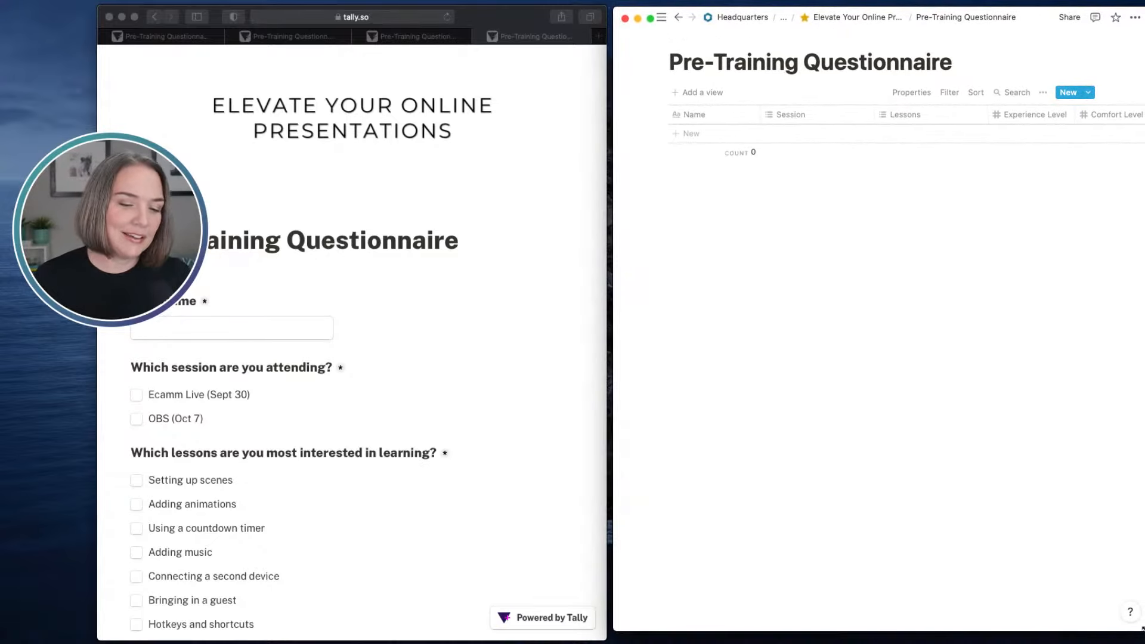
{"action": "left_click_drag", "start_coordinate": [1142, 628], "coordinate": [1144, 643]}
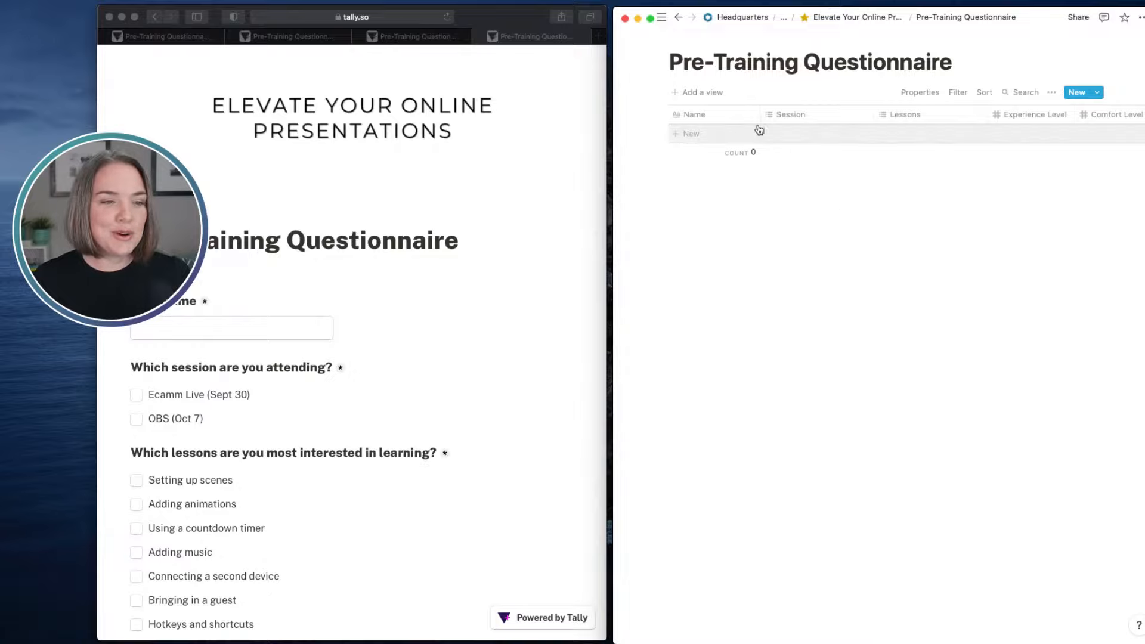
- Narrow the Name, Session, Lessons and Comfort Level columns of the Notion database so that the Questions column fits into view
{"action": "left_click_drag", "start_coordinate": [869, 120], "coordinate": [847, 116]}
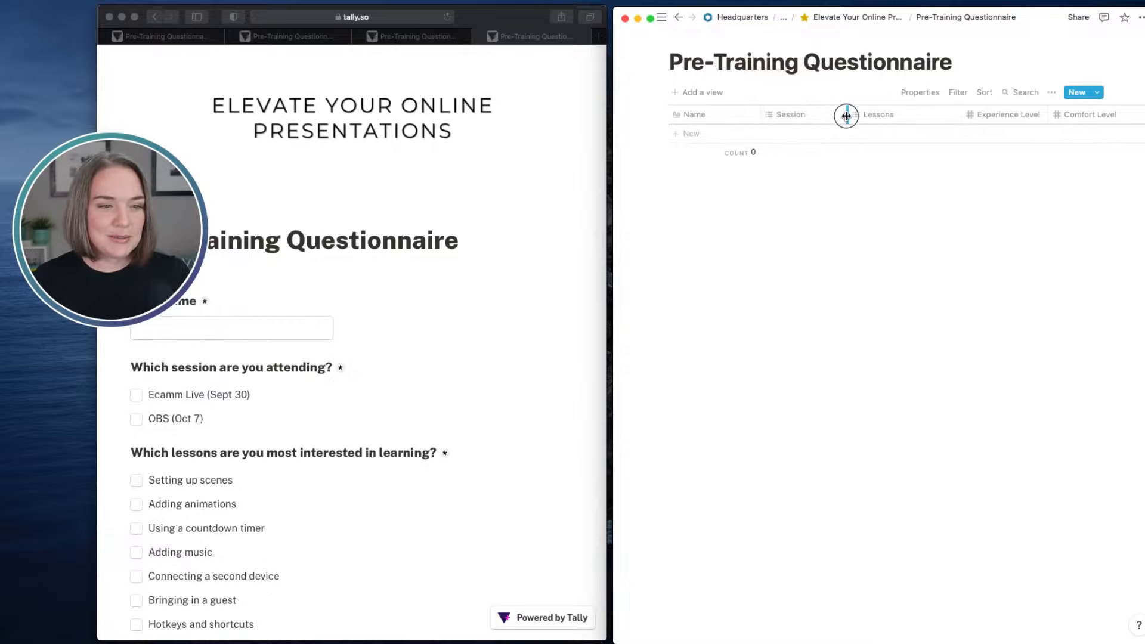
{"action": "left_click_drag", "start_coordinate": [954, 120], "coordinate": [941, 118]}
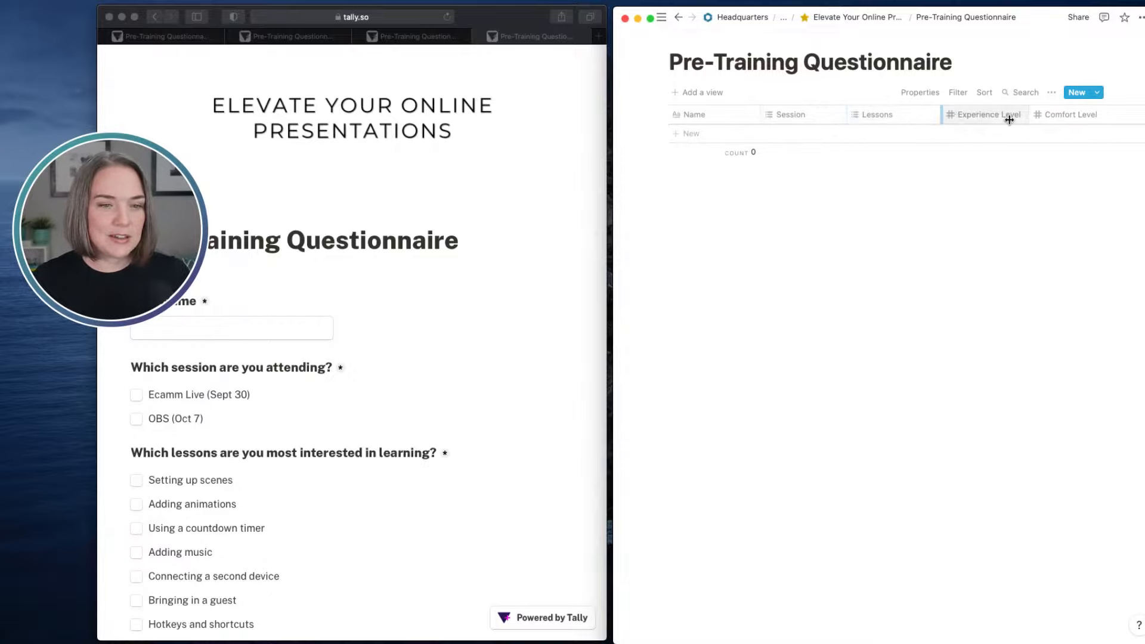
{"action": "left_click_drag", "start_coordinate": [1117, 120], "coordinate": [1113, 120]}
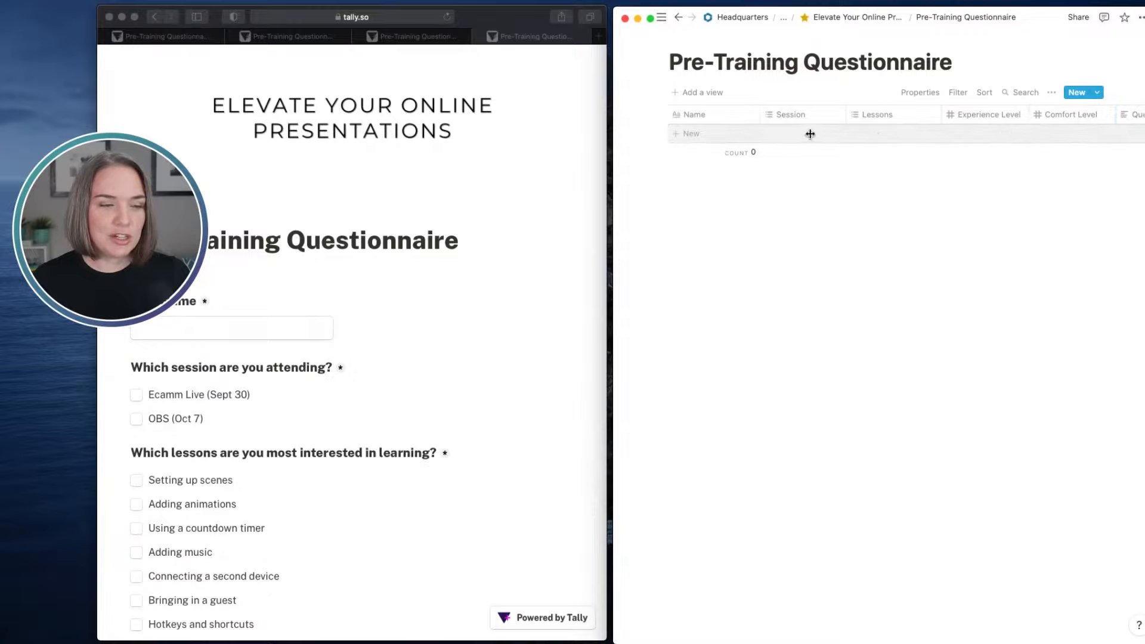
{"action": "left_click_drag", "start_coordinate": [758, 119], "coordinate": [724, 123]}
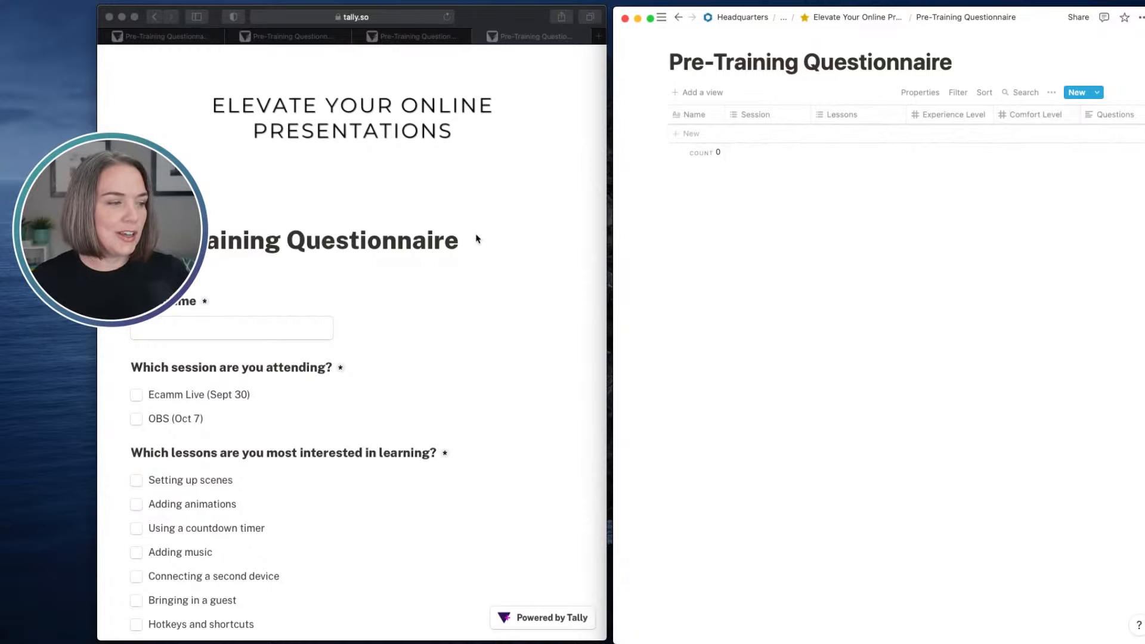
- Fill in the respondent's first name on the form and select both sessions, Ecamm Live (Sept 30) and OBS (Oct 7)
{"action": "scroll", "coordinate": [469, 235], "scroll_direction": "down", "scroll_amount": 3}
{"action": "scroll", "coordinate": [471, 236], "scroll_direction": "up", "scroll_amount": 3}
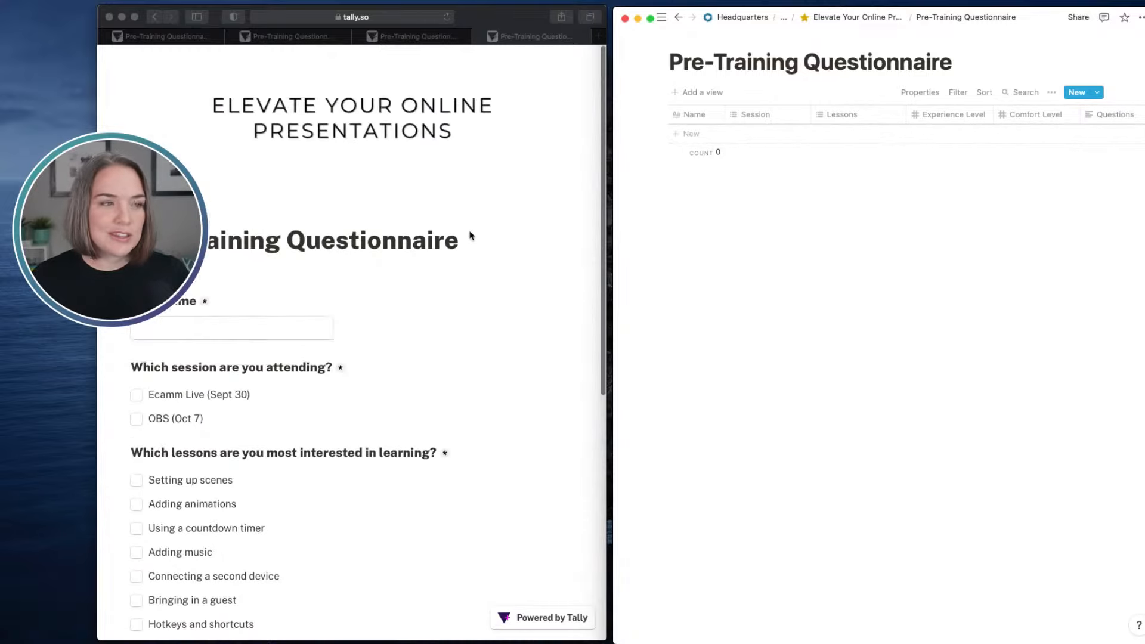
{"action": "left_click", "coordinate": [260, 330]}
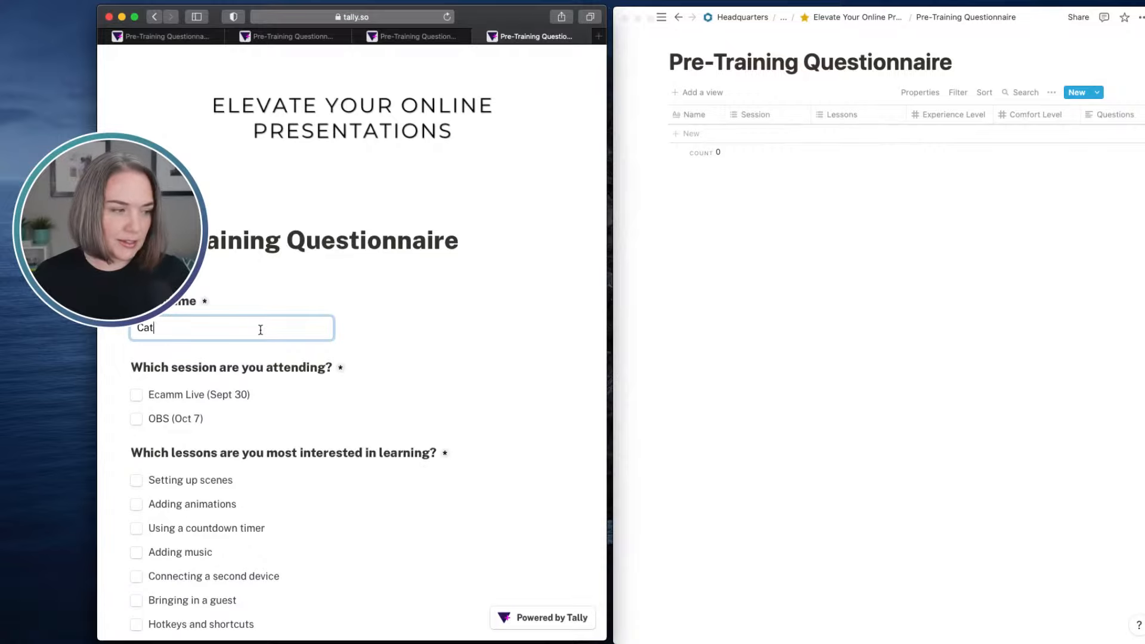
{"action": "type", "text": "Cat"}
{"action": "left_click", "coordinate": [439, 335]}
{"action": "scroll", "coordinate": [398, 311], "scroll_direction": "down", "scroll_amount": 3}
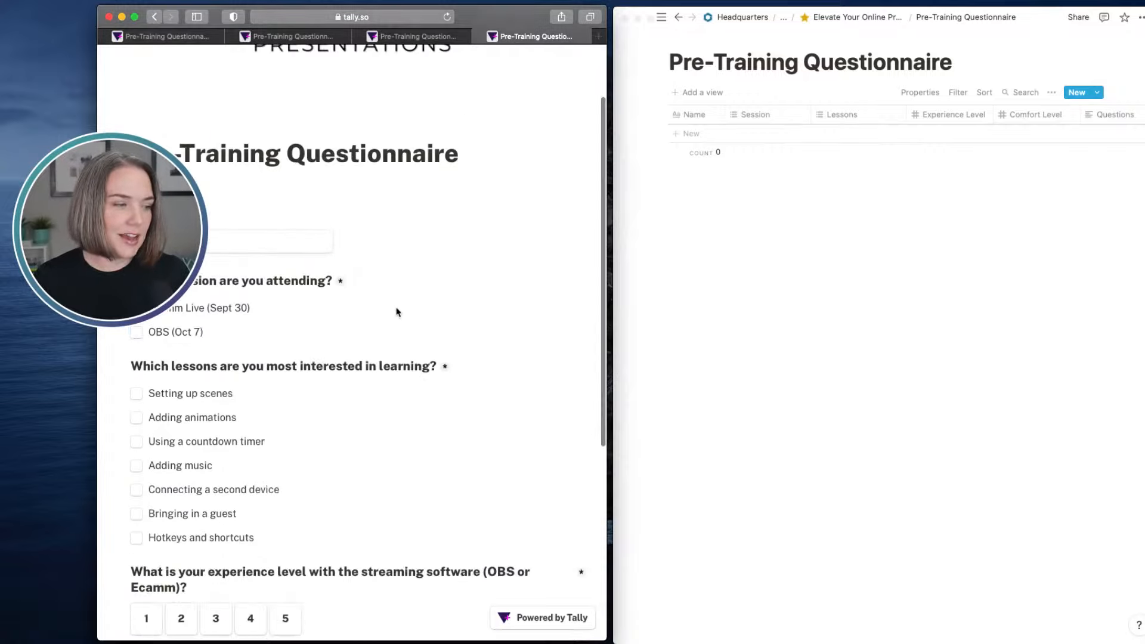
{"action": "left_click", "coordinate": [135, 333]}
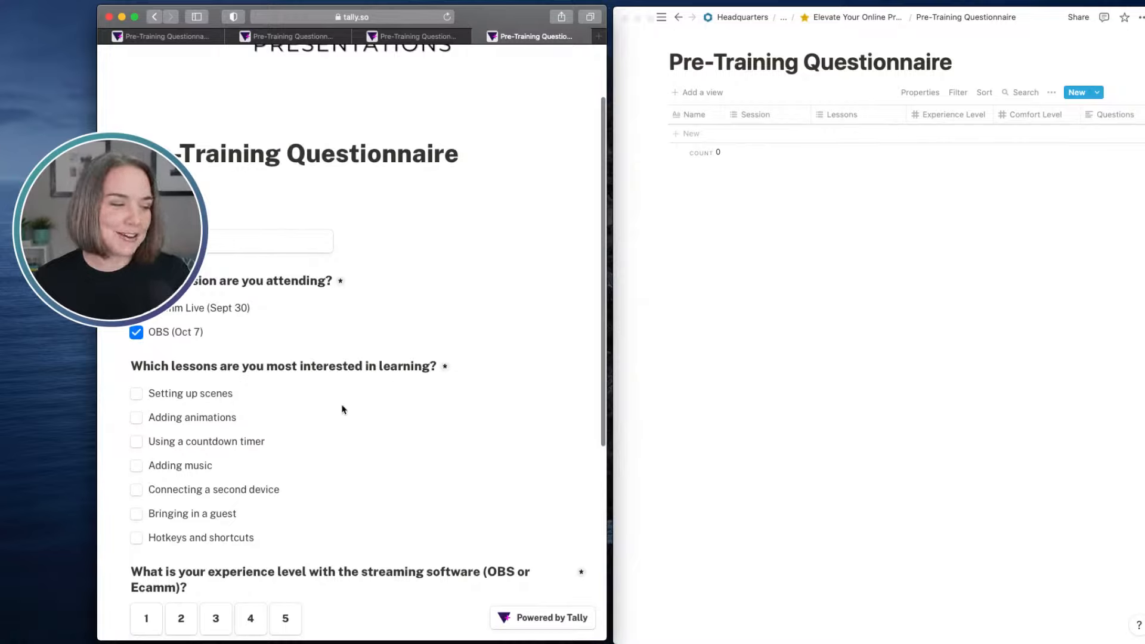
- Select Adding animations, Connecting a second device, and Hotkeys and shortcuts as the lessons of most interest
{"action": "left_click", "coordinate": [136, 419]}
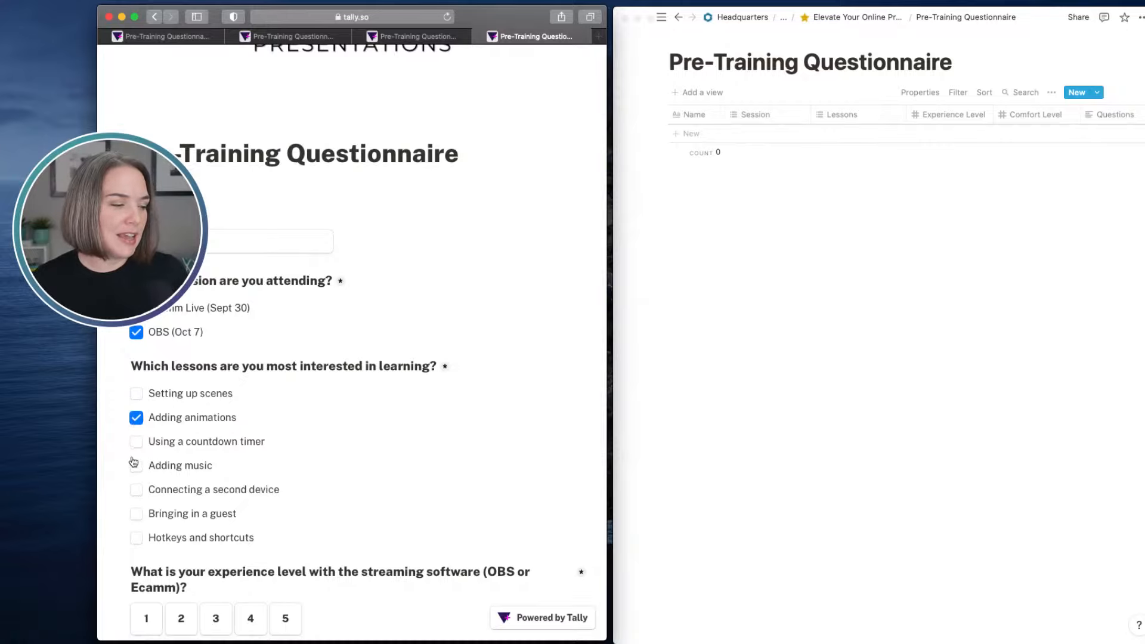
{"action": "left_click", "coordinate": [136, 491]}
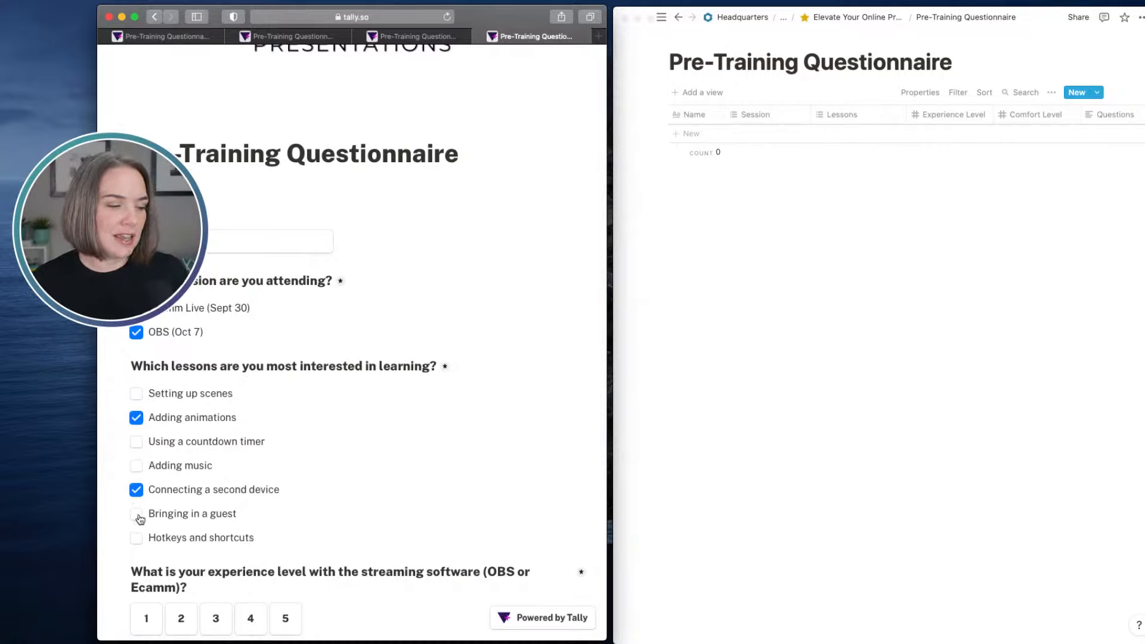
{"action": "left_click", "coordinate": [137, 538]}
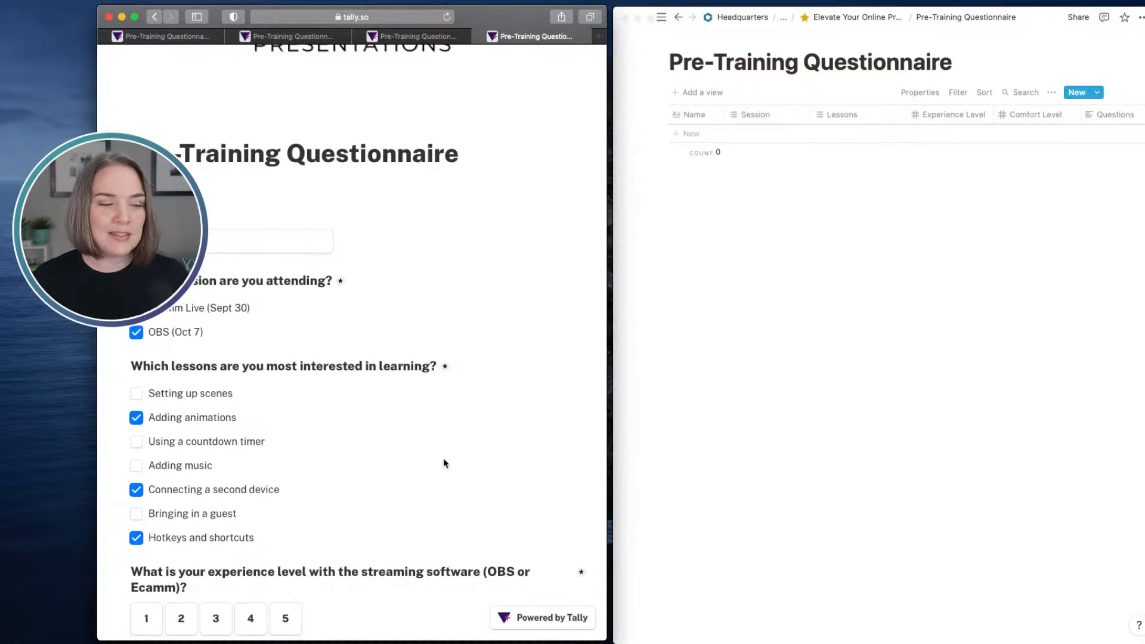
- Rate the streaming software experience level as 4 and the comfort level with learning new technology as 5
{"action": "scroll", "coordinate": [444, 463], "scroll_direction": "down", "scroll_amount": 5}
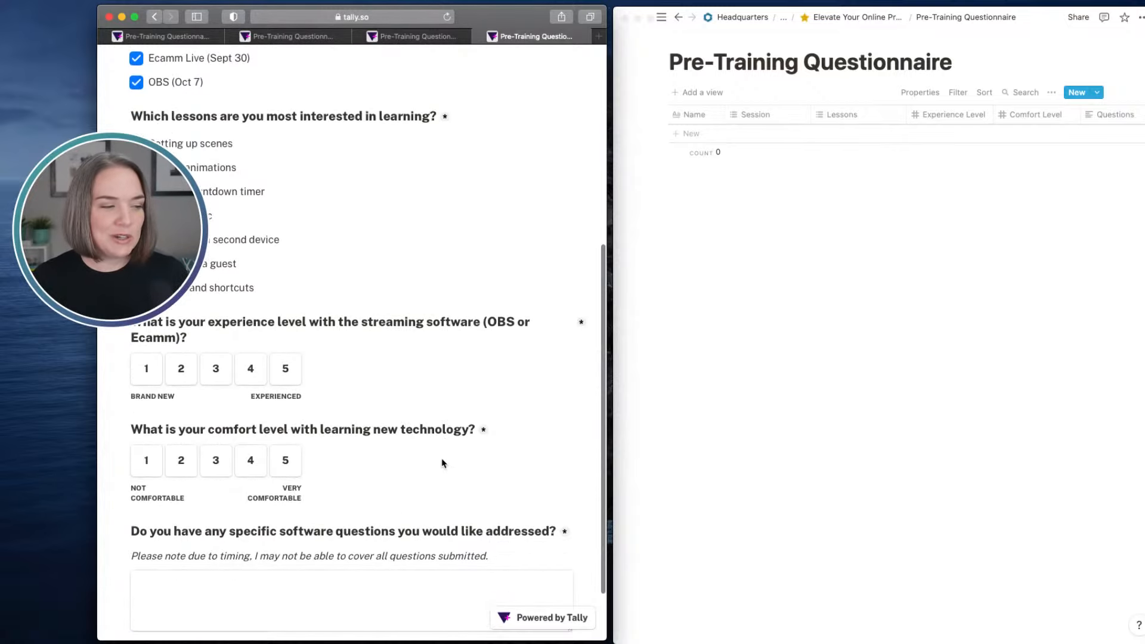
{"action": "left_click", "coordinate": [251, 377]}
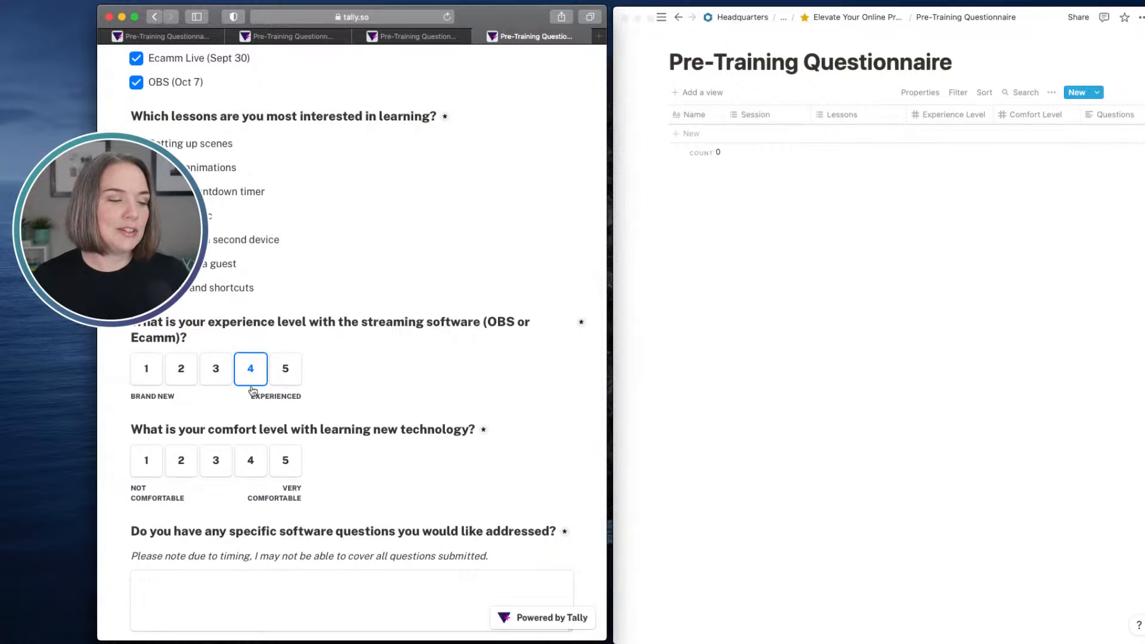
{"action": "left_click", "coordinate": [282, 464]}
- Answer the specific software questions field with "Connecting my Stream Deck" and submit the form
{"action": "scroll", "coordinate": [412, 411], "scroll_direction": "down", "scroll_amount": 2}
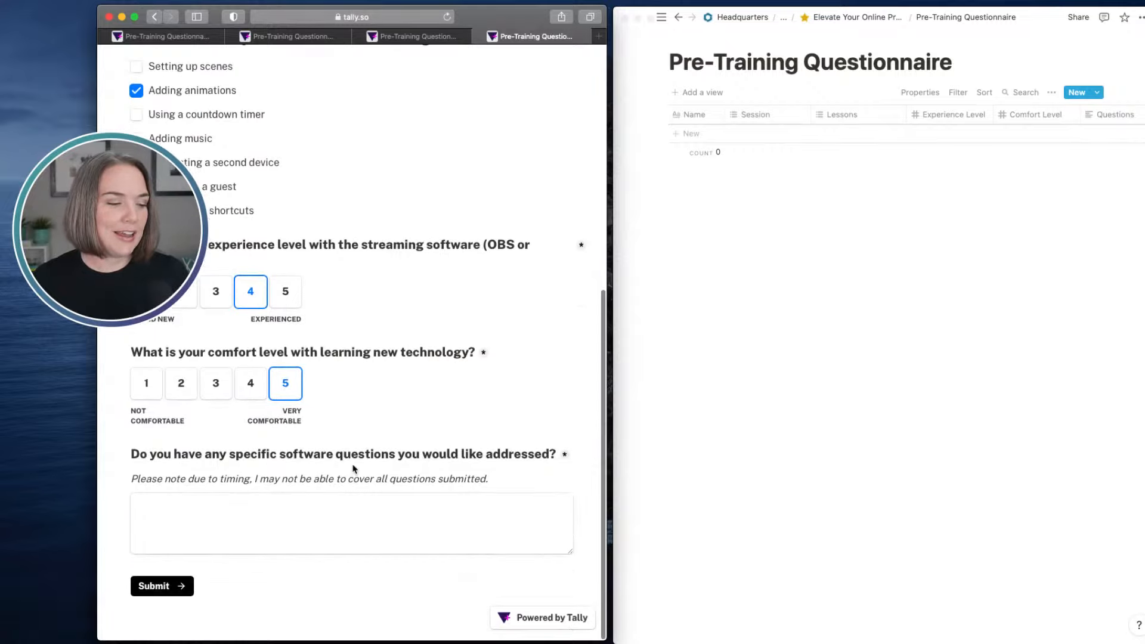
{"action": "left_click", "coordinate": [310, 504]}
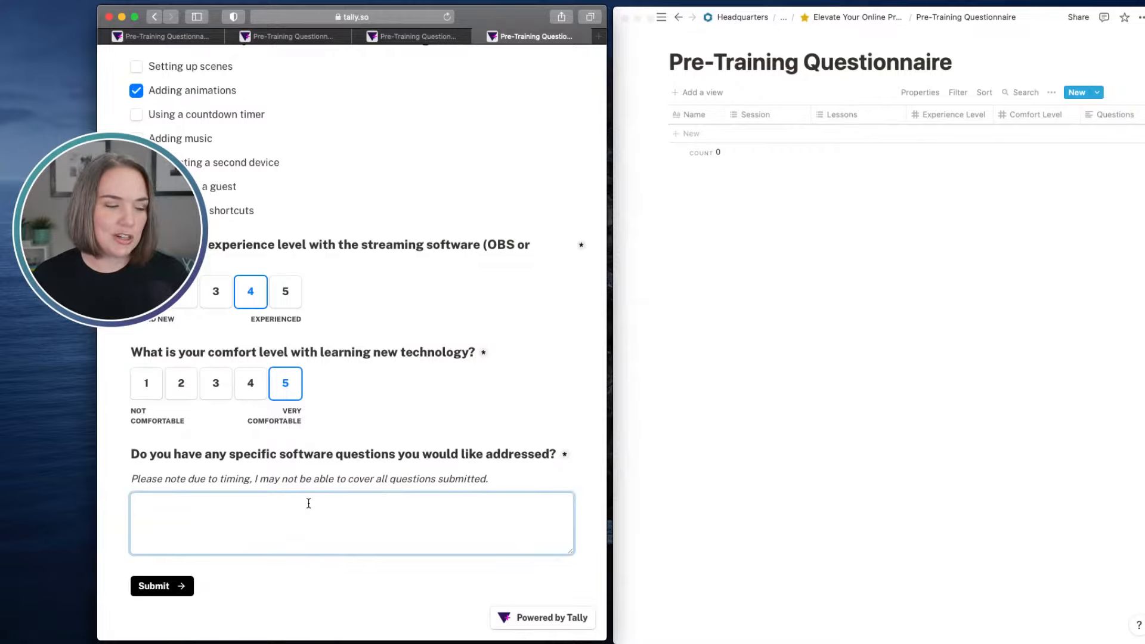
{"action": "type", "text": "Connecting"}
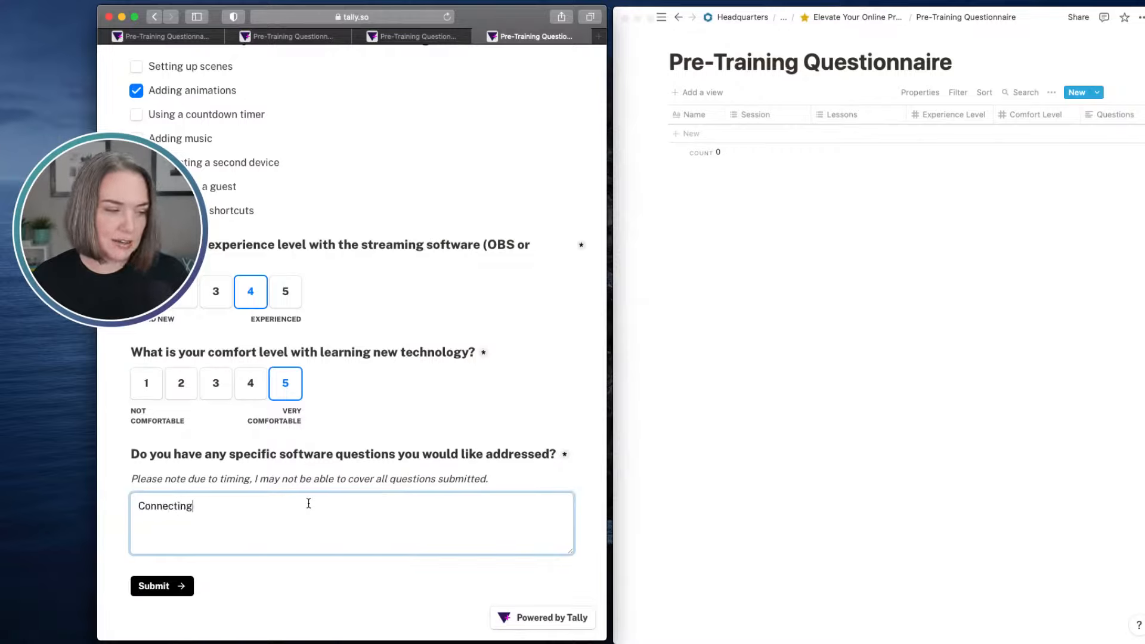
{"action": "type", "text": " my Stream Deck"}
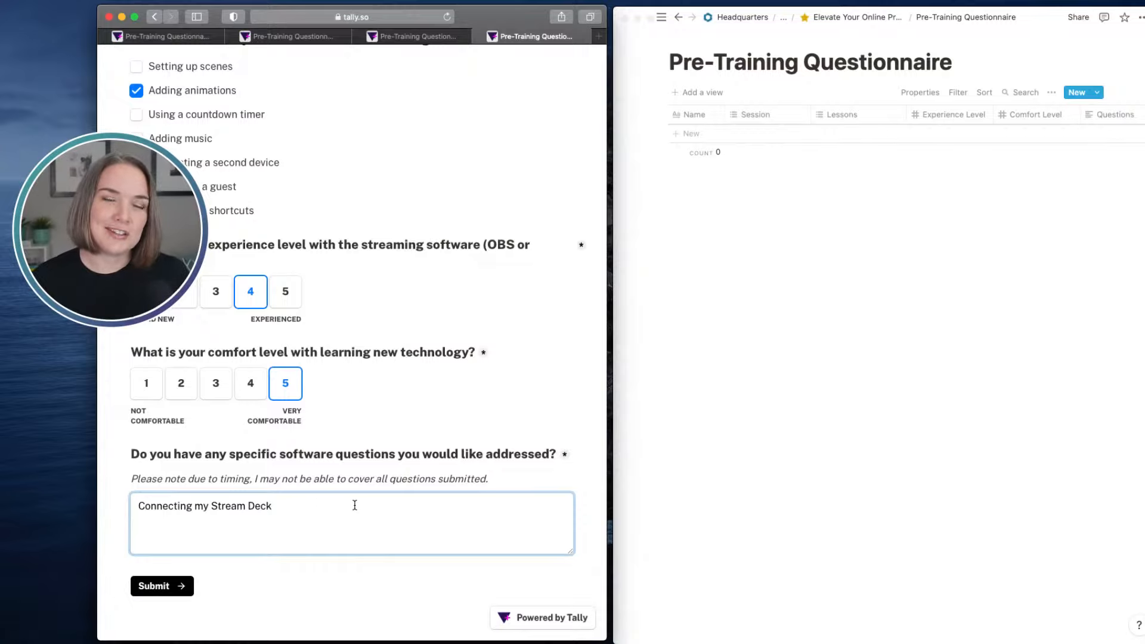
{"action": "left_click", "coordinate": [169, 591]}
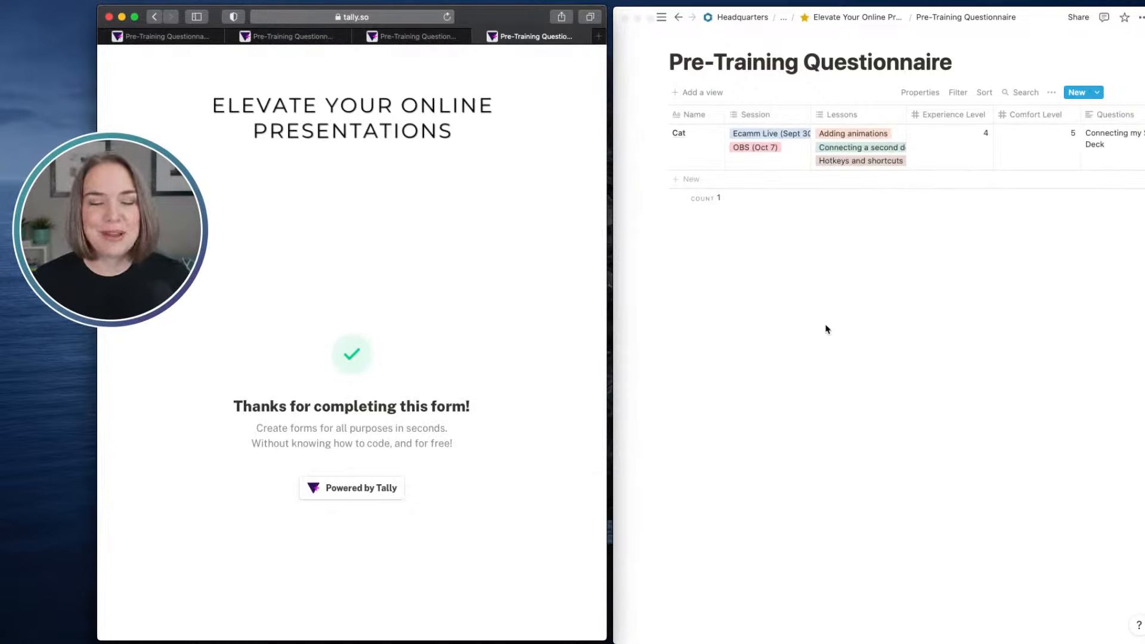
- Open the newly synced response in the Notion database as a page to review its properties
{"action": "left_click", "coordinate": [708, 135]}
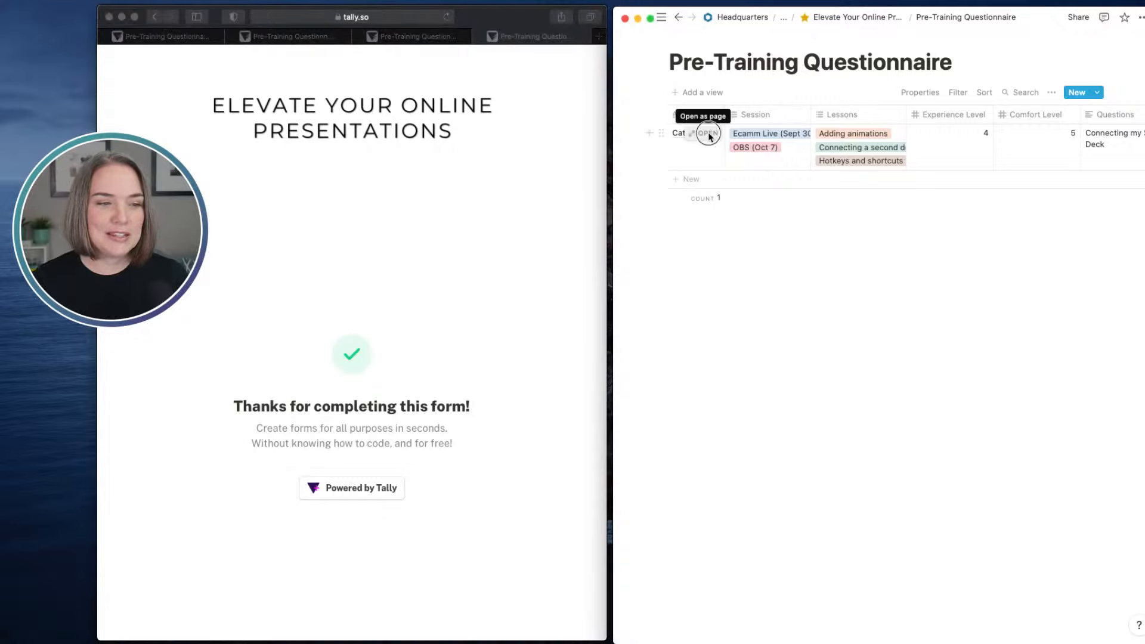
{"action": "left_click", "coordinate": [708, 136]}
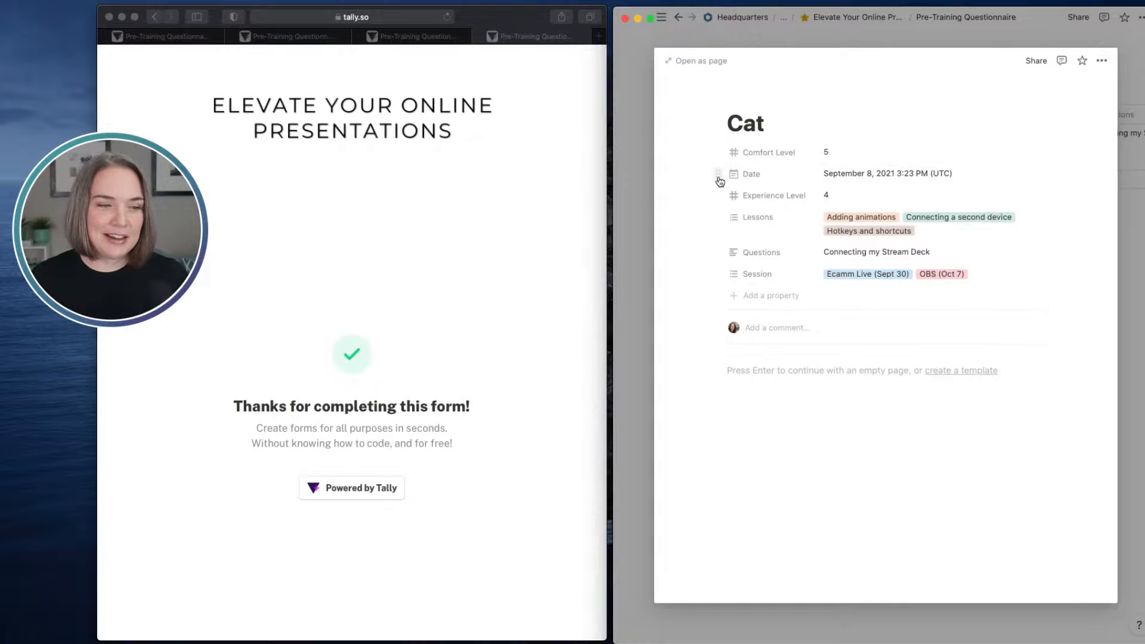
- Reorder the response page's properties to Date, Session, Lessons, Experience Level, Comfort Level, Questions, and close the page
{"action": "left_click_drag", "start_coordinate": [720, 180], "coordinate": [720, 149]}
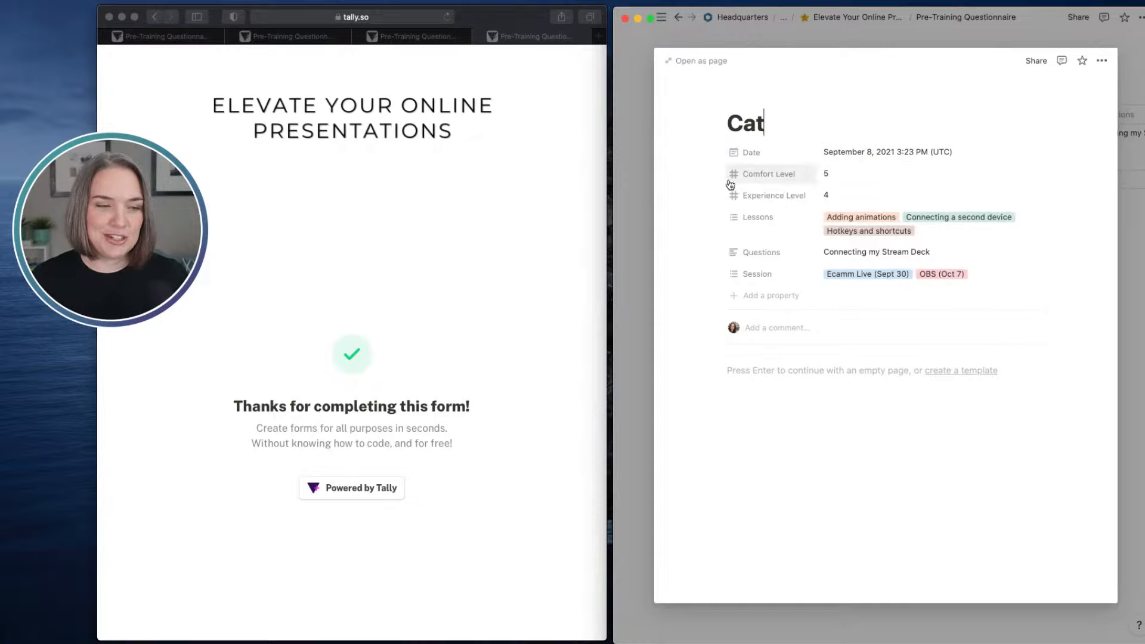
{"action": "left_click_drag", "start_coordinate": [720, 219], "coordinate": [718, 171]}
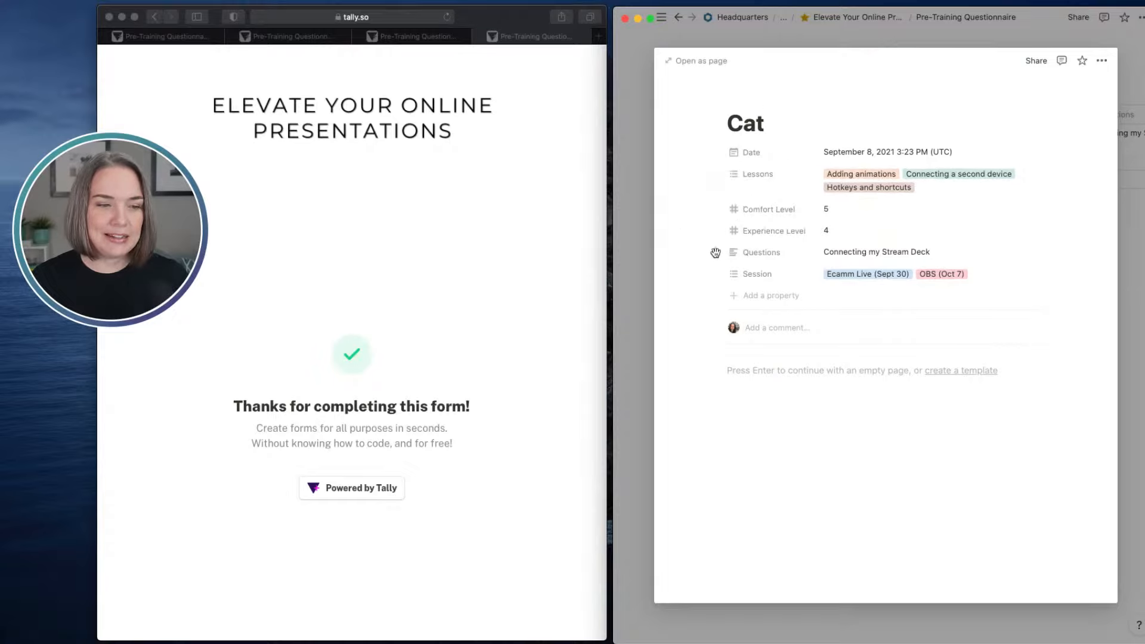
{"action": "left_click_drag", "start_coordinate": [718, 274], "coordinate": [727, 183]}
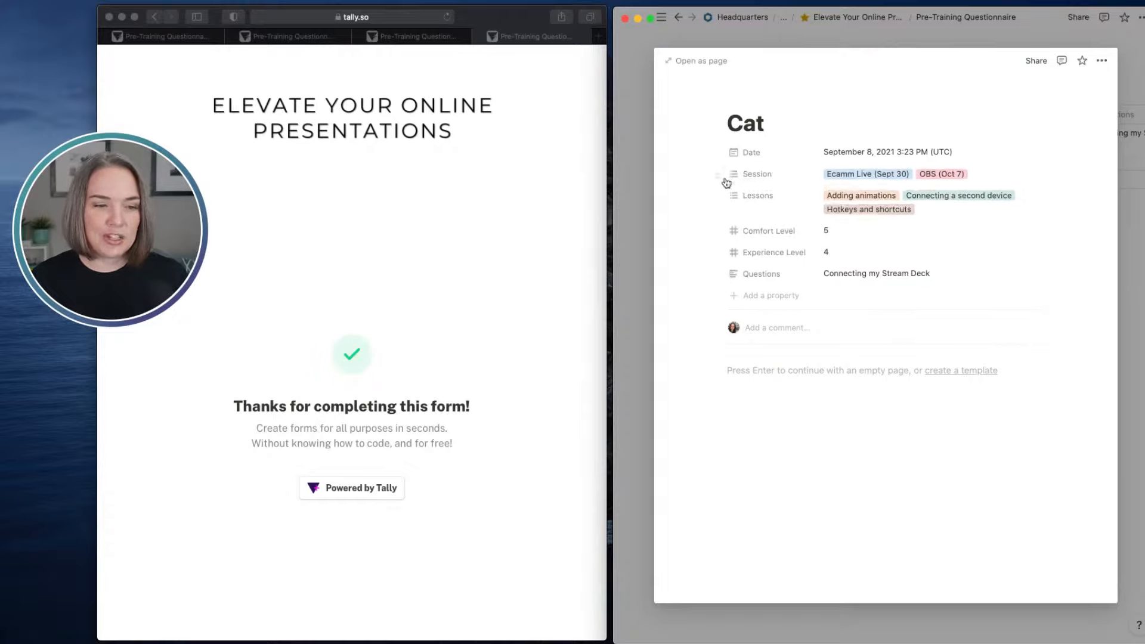
{"action": "left_click_drag", "start_coordinate": [719, 232], "coordinate": [719, 255]}
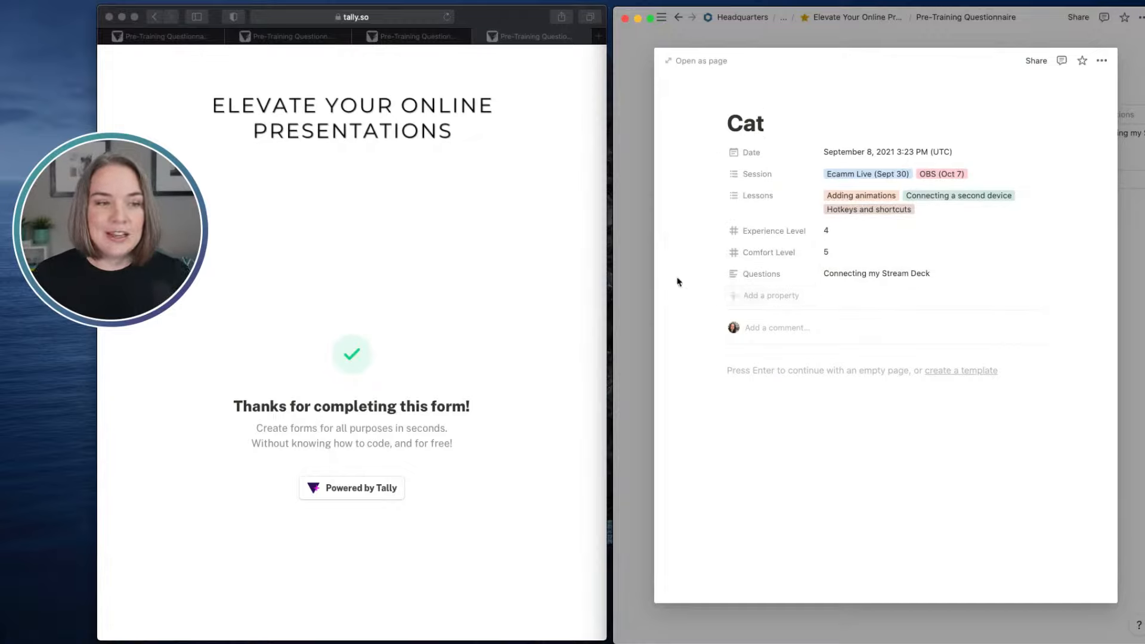
{"action": "left_click", "coordinate": [639, 261]}
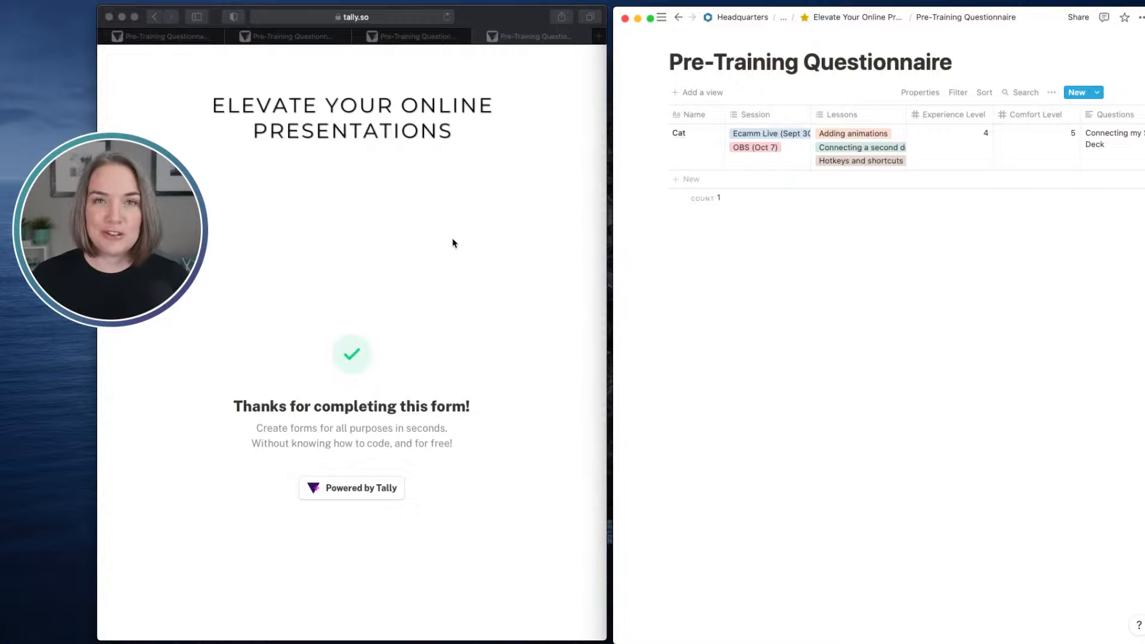
- Check the Tally integration's access in the Pre-Training Questionnaire database's sharing settings, and close them
{"action": "left_click", "coordinate": [1070, 18]}
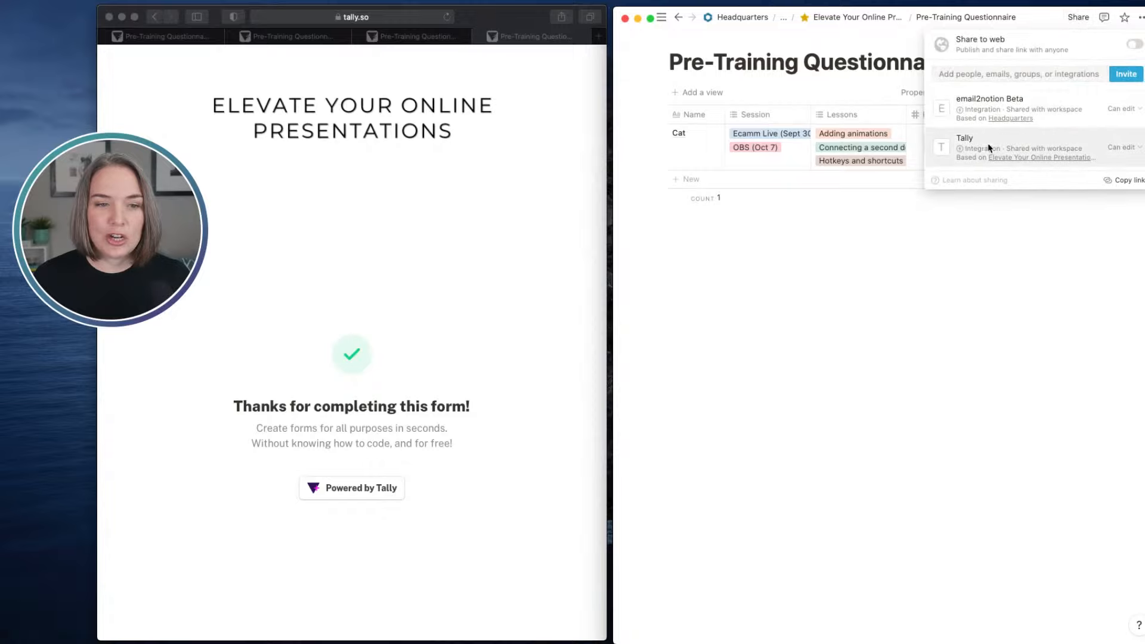
{"action": "mouse_move", "coordinate": [959, 148]}
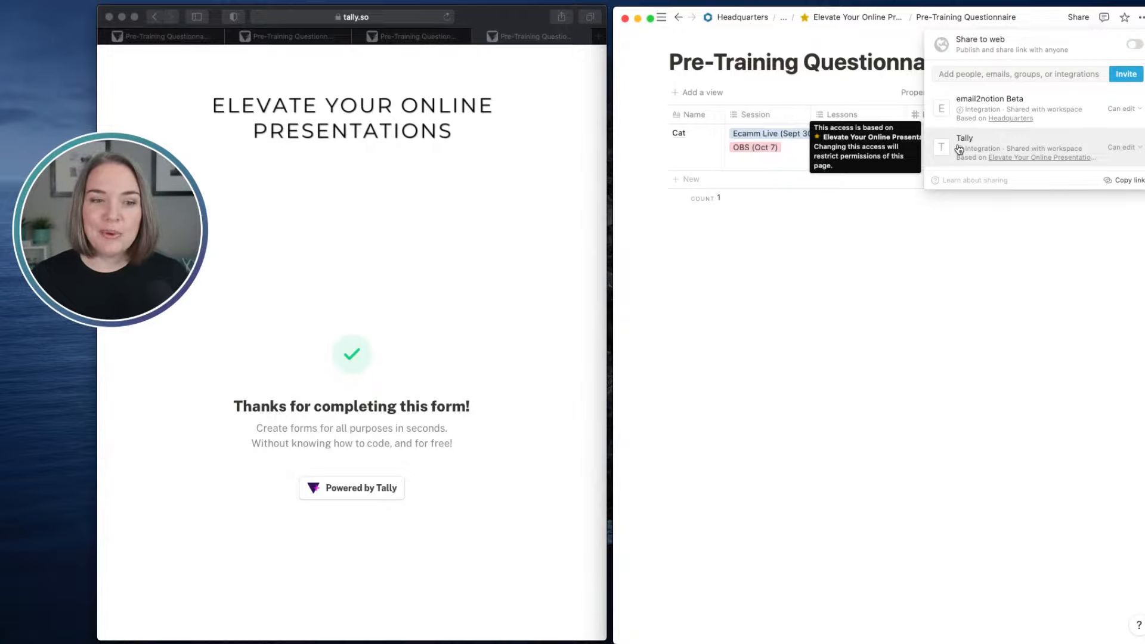
{"action": "left_click", "coordinate": [1016, 245]}
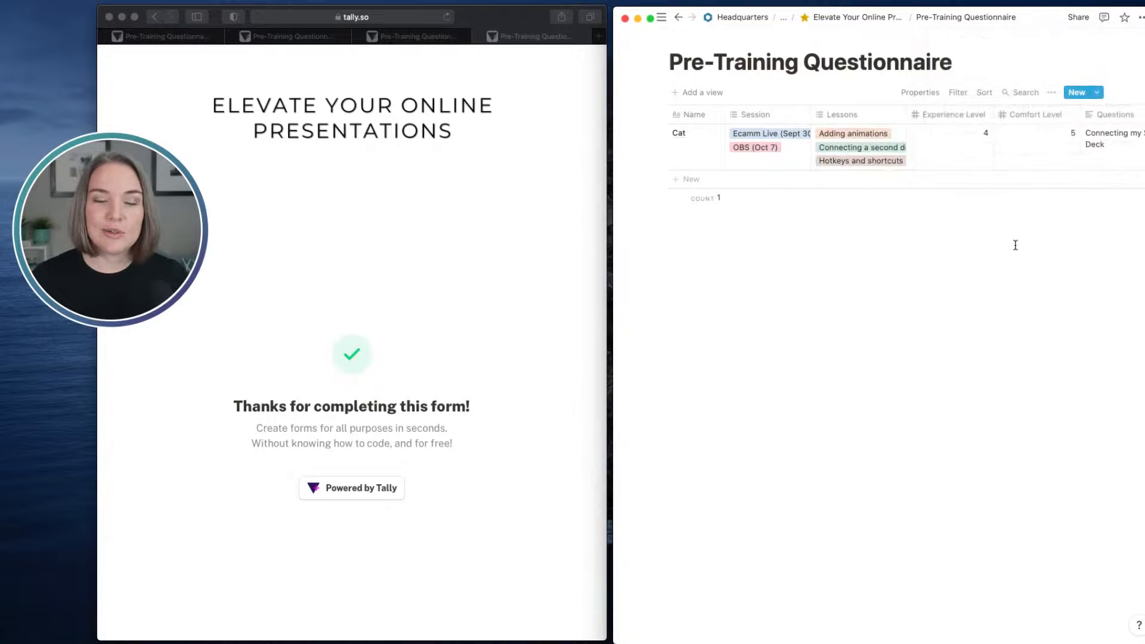